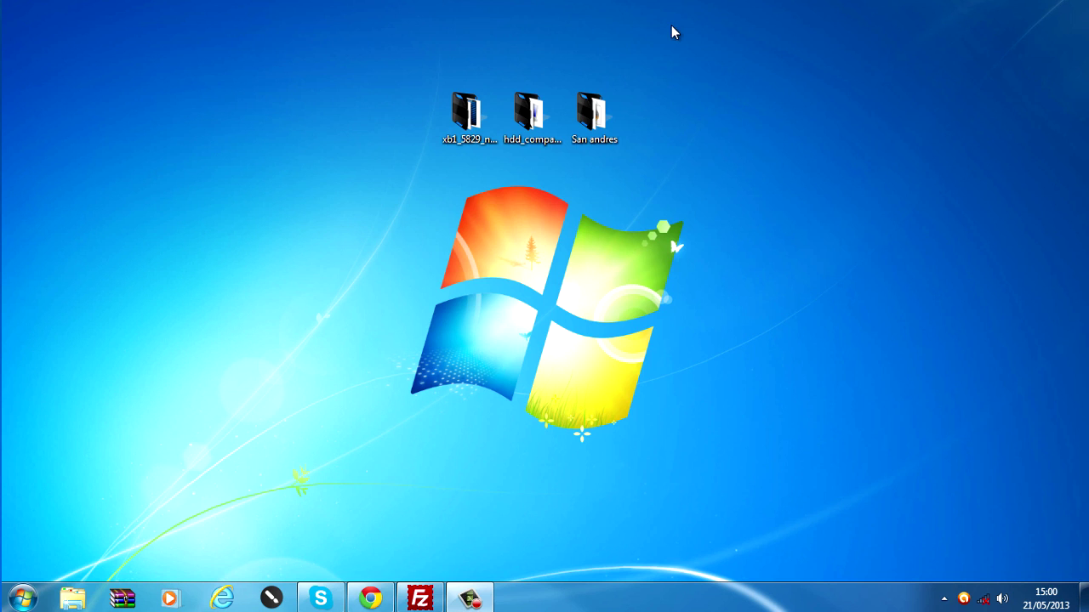
click(601, 117)
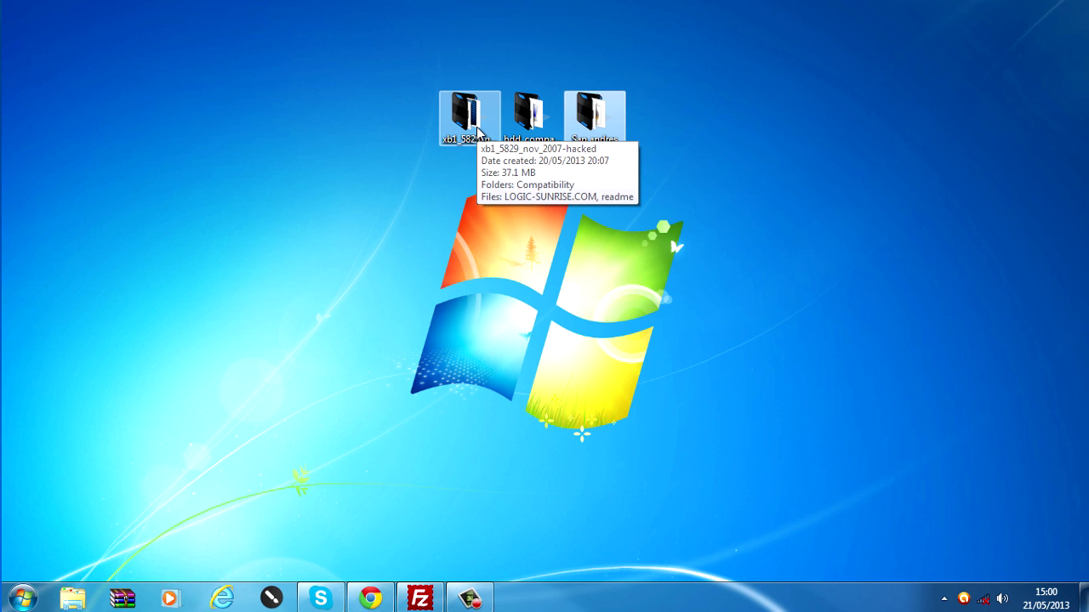
click(306, 331)
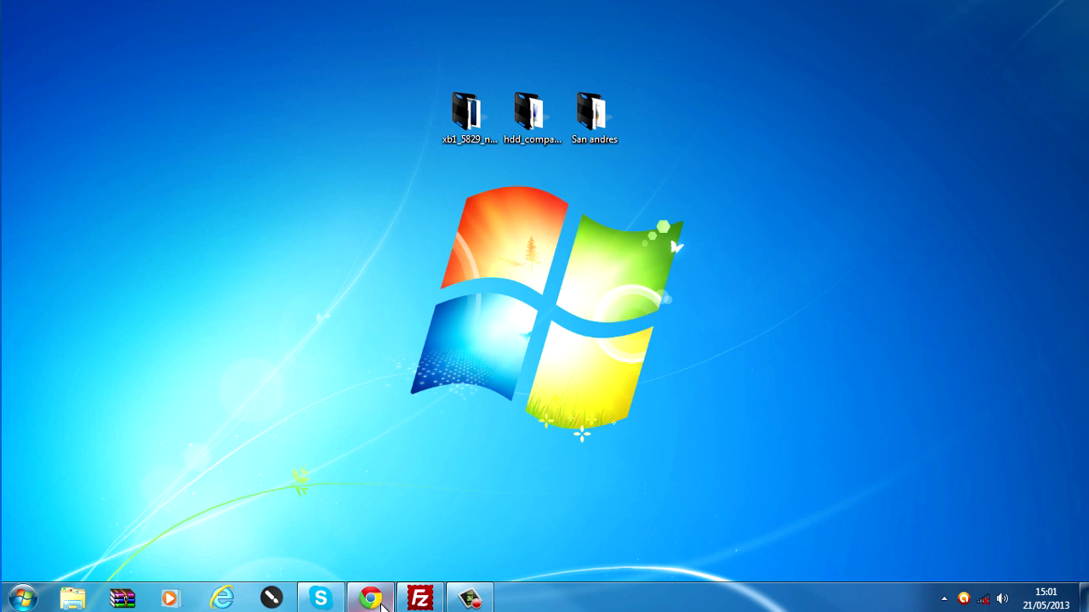
Switch to Chrome, dismiss the Xbox survey and review the overview notes on playing original Xbox games on an Xbox 360.
click(361, 600)
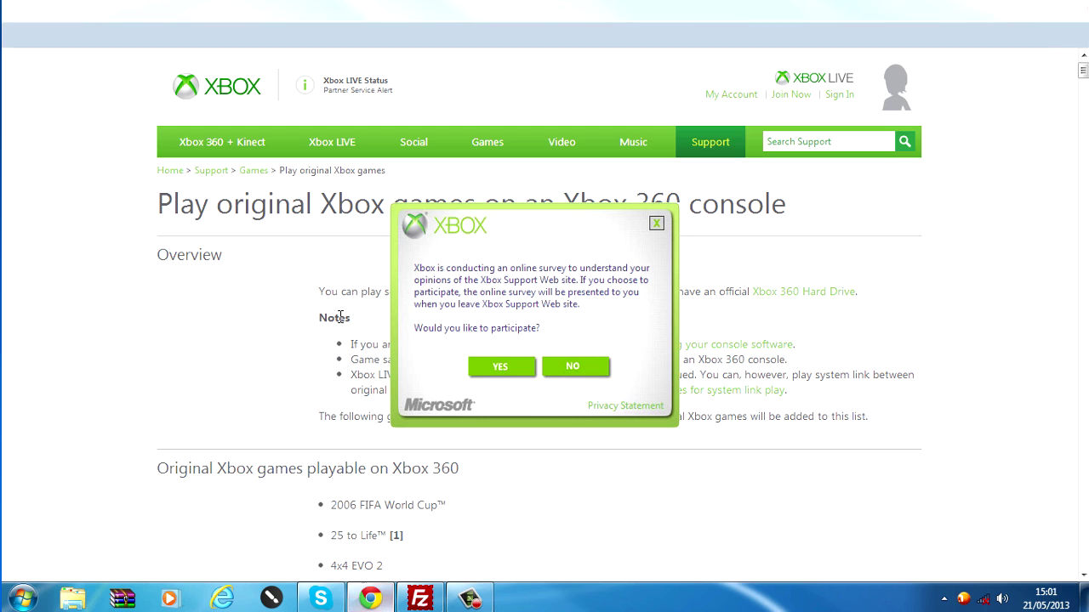
click(657, 223)
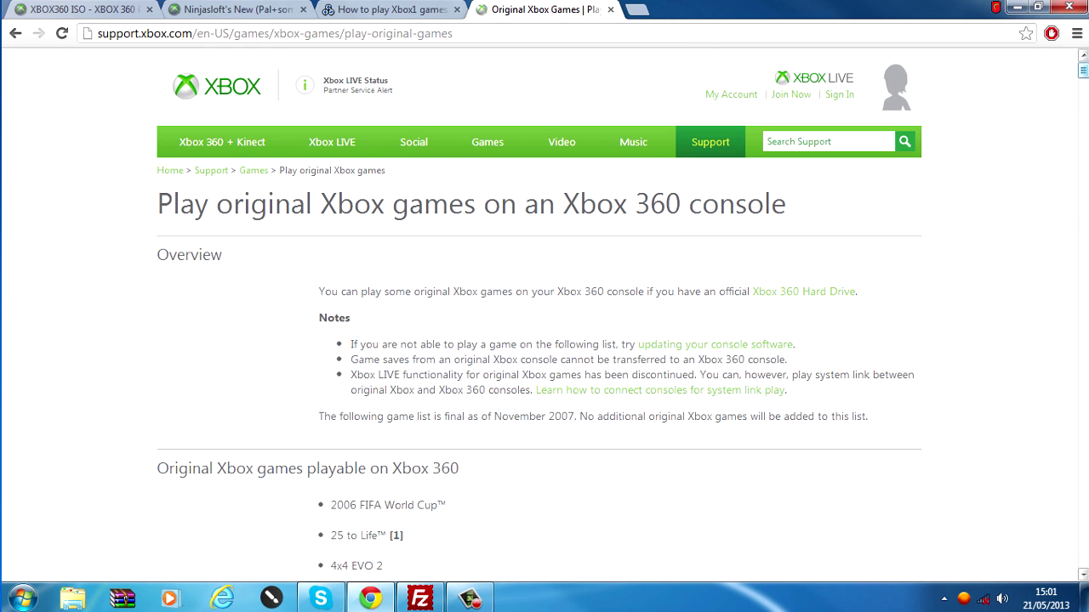
scroll(1084, 71, down, 3)
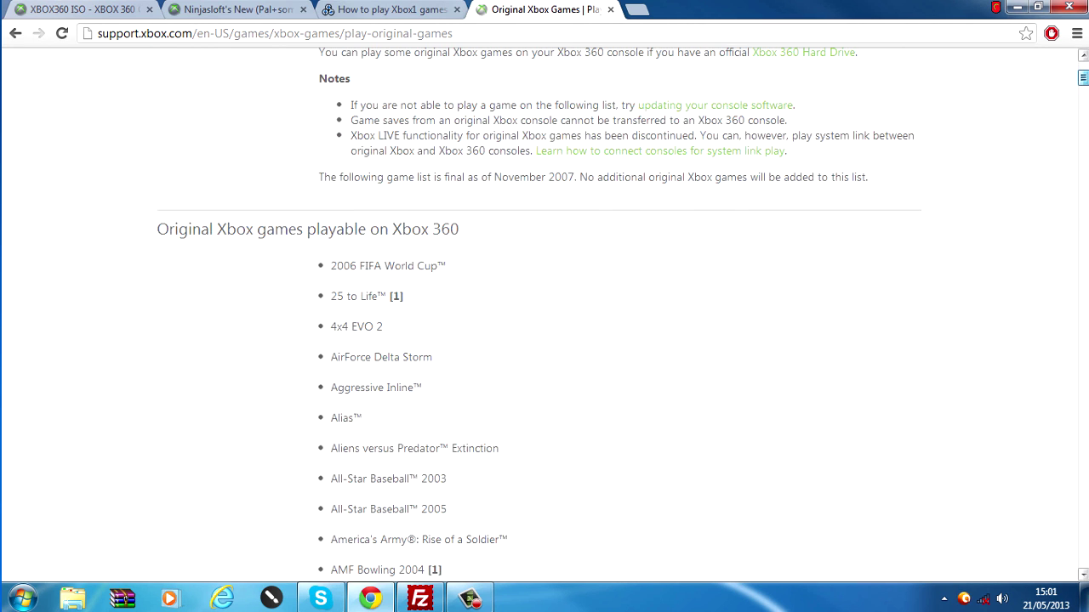
scroll(1084, 71, up, 3)
scroll(544, 315, down, 4)
scroll(545, 315, up, 1)
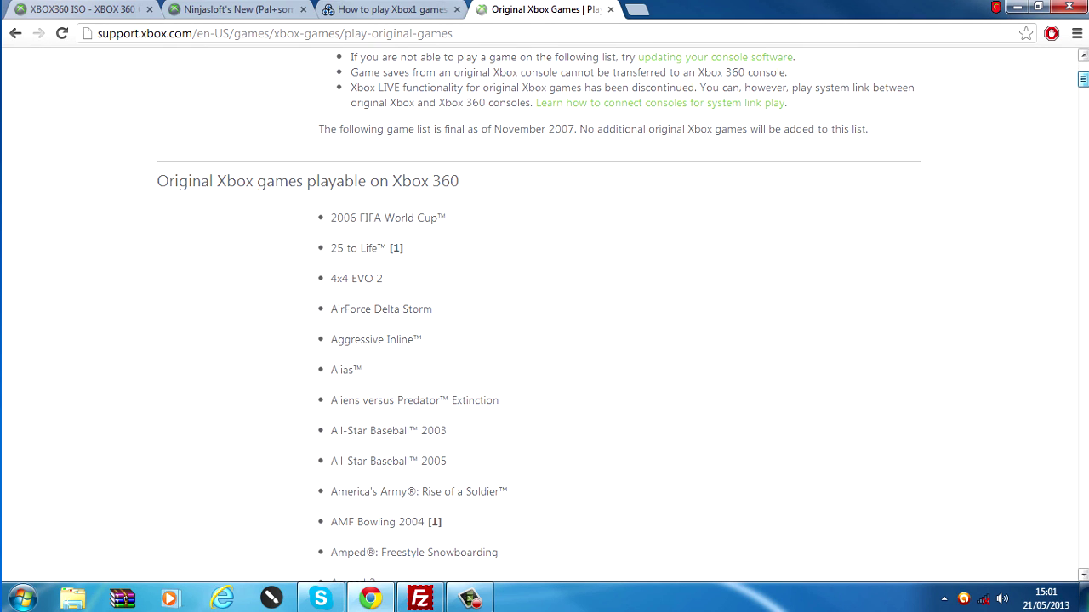
scroll(545, 315, up, 3)
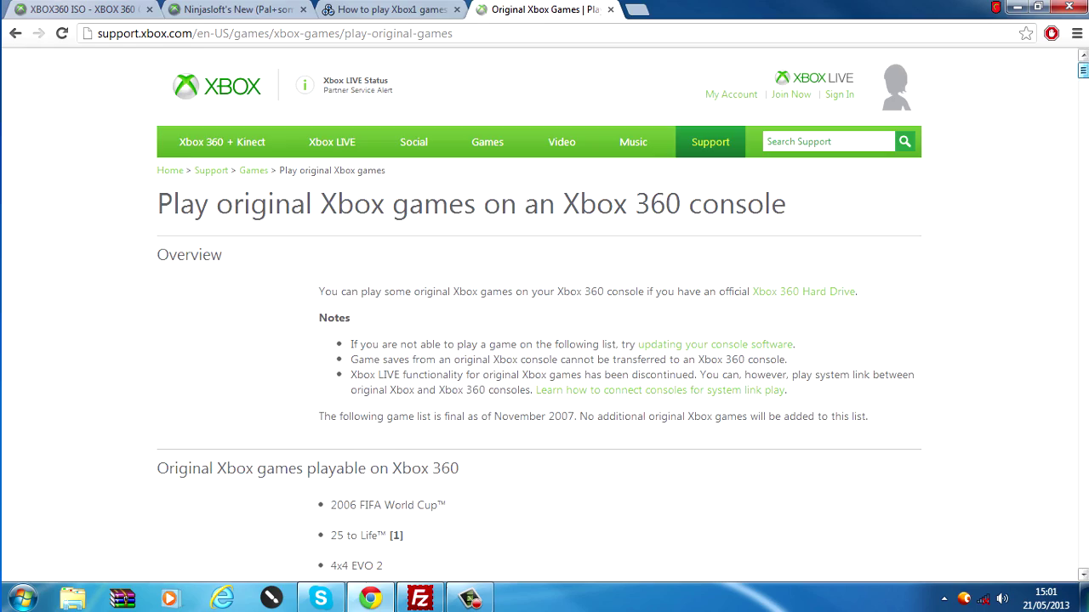
Find Grand Theft Auto: San Andreas in the list of playable original Xbox games and highlight its title.
drag(1086, 78, 1026, 228)
scroll(416, 542, down, 5)
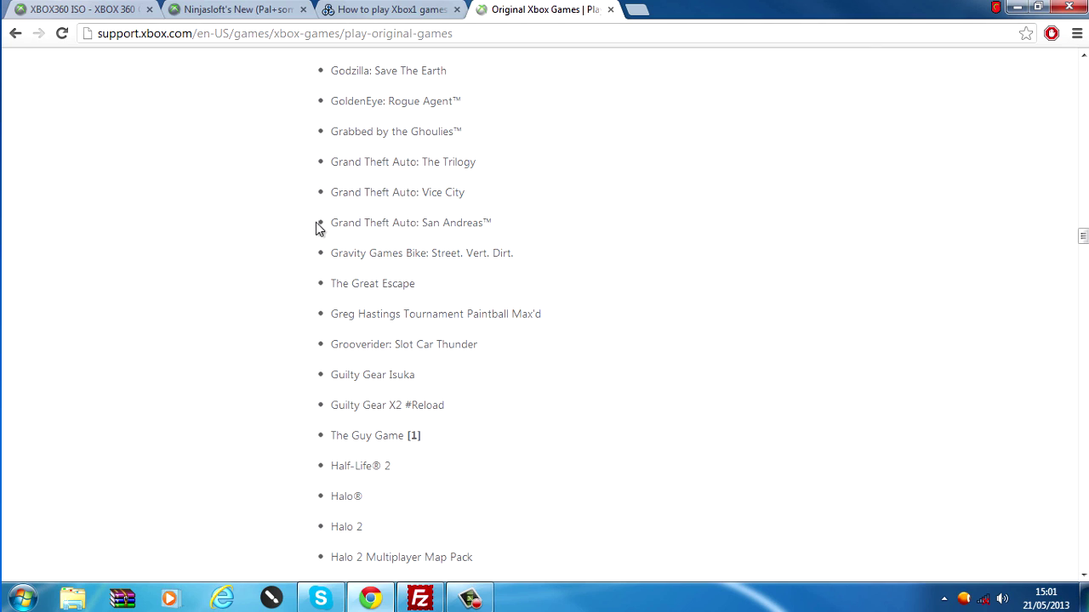
drag(331, 222, 549, 206)
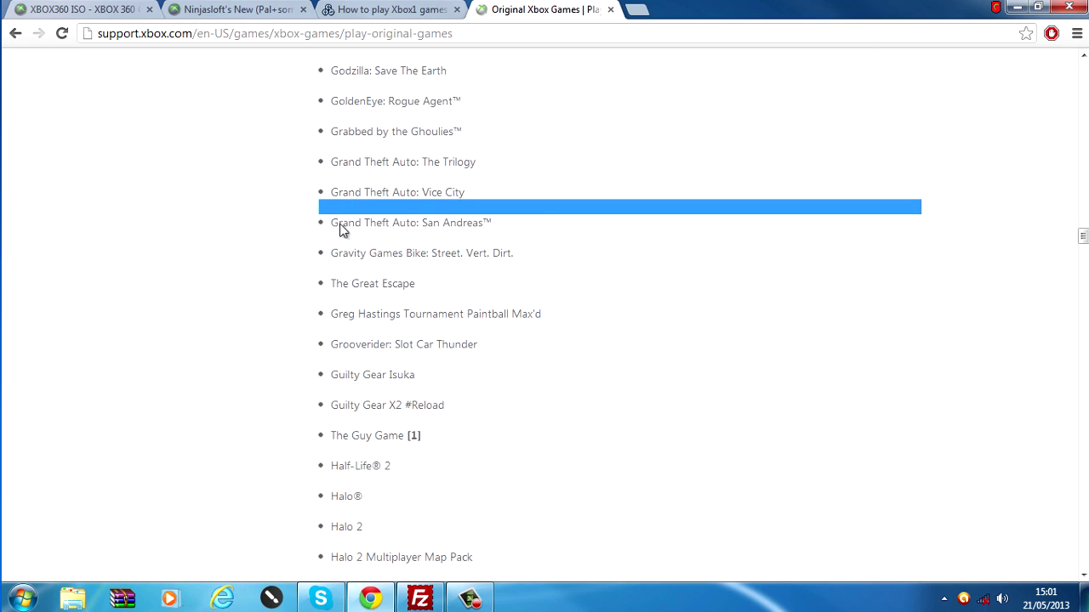
double_click(460, 222)
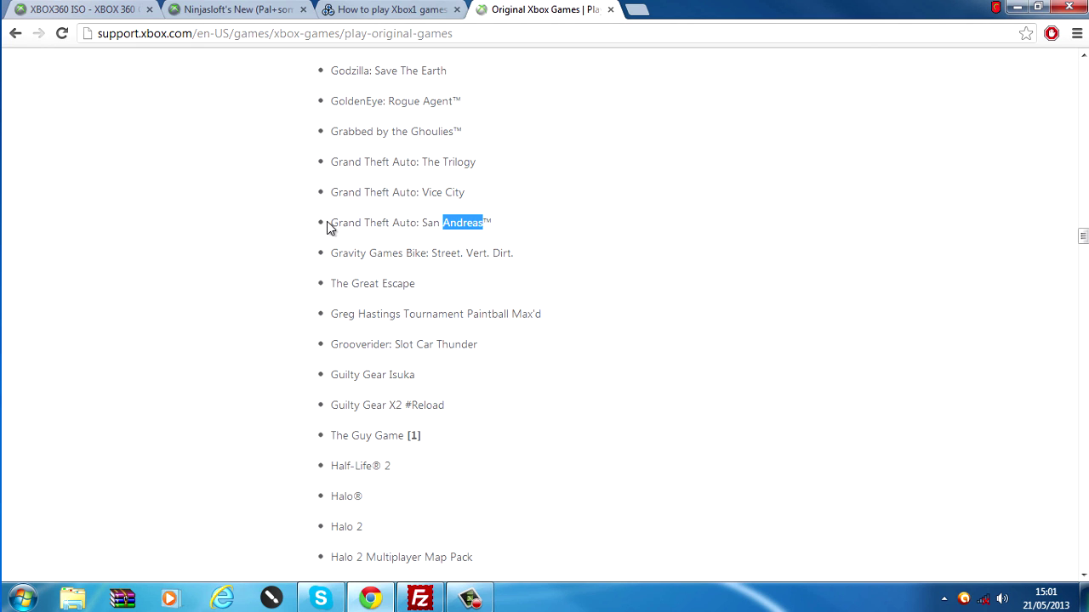
drag(332, 223, 528, 230)
scroll(561, 358, up, 15)
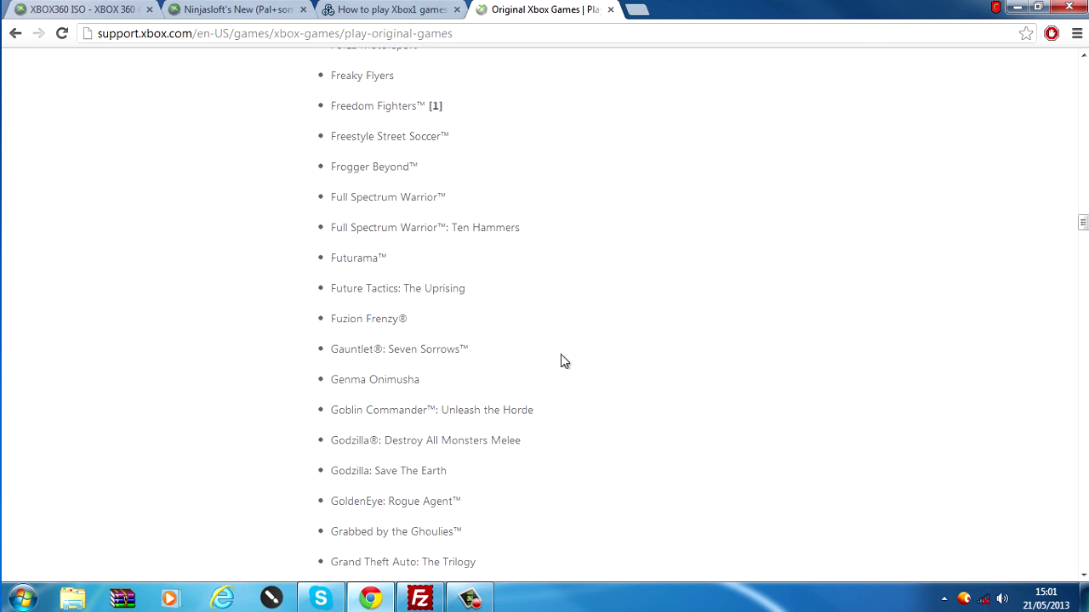
scroll(572, 337, up, 20)
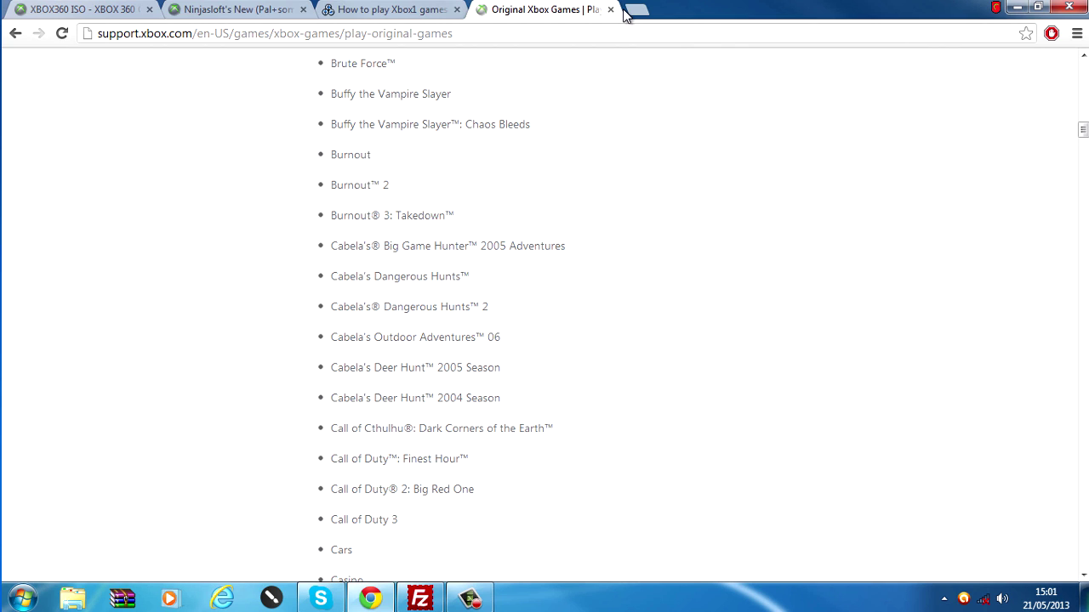
Close the original Xbox games page and examine the forum post's partition fixer and hacked Xbox1 emulator downloads.
click(611, 10)
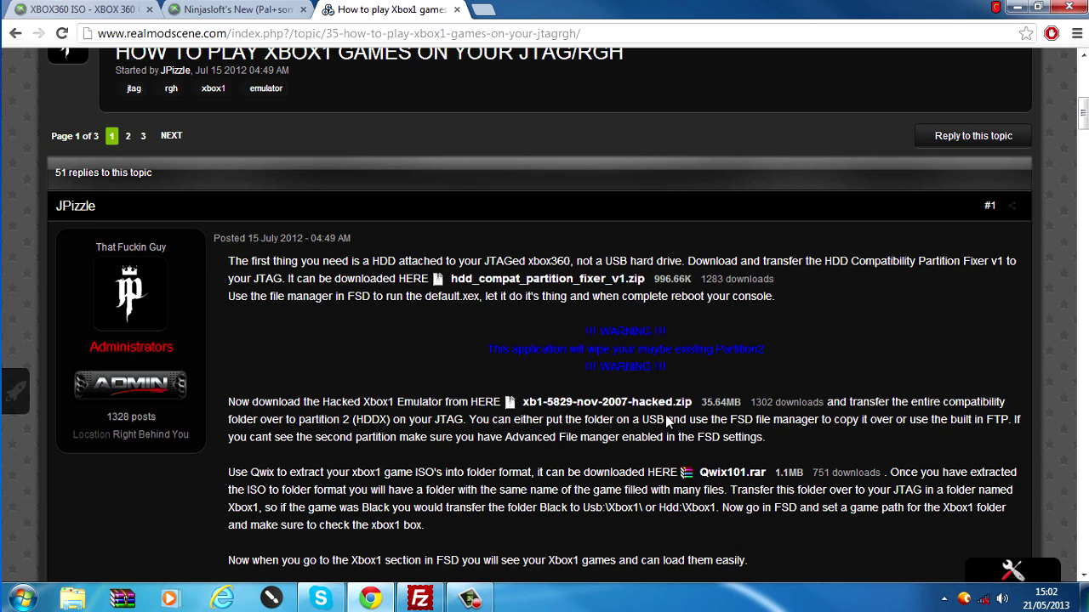
scroll(344, 408, down, 3)
scroll(723, 292, up, 3)
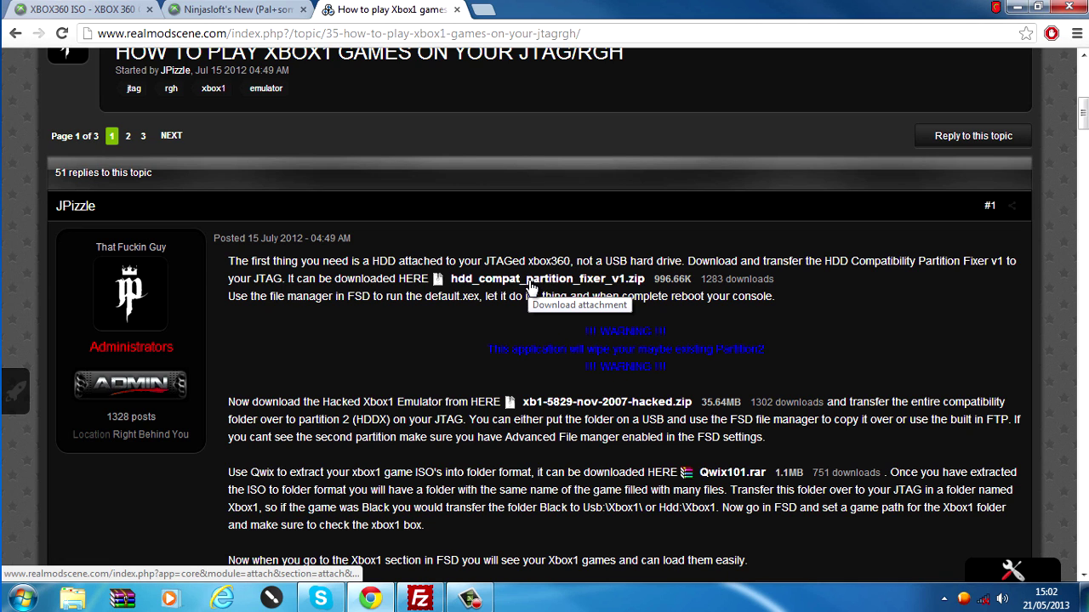
Show the desktop and point out the emulator and partition fixer folders, then select the San andres game folder.
click(1013, 6)
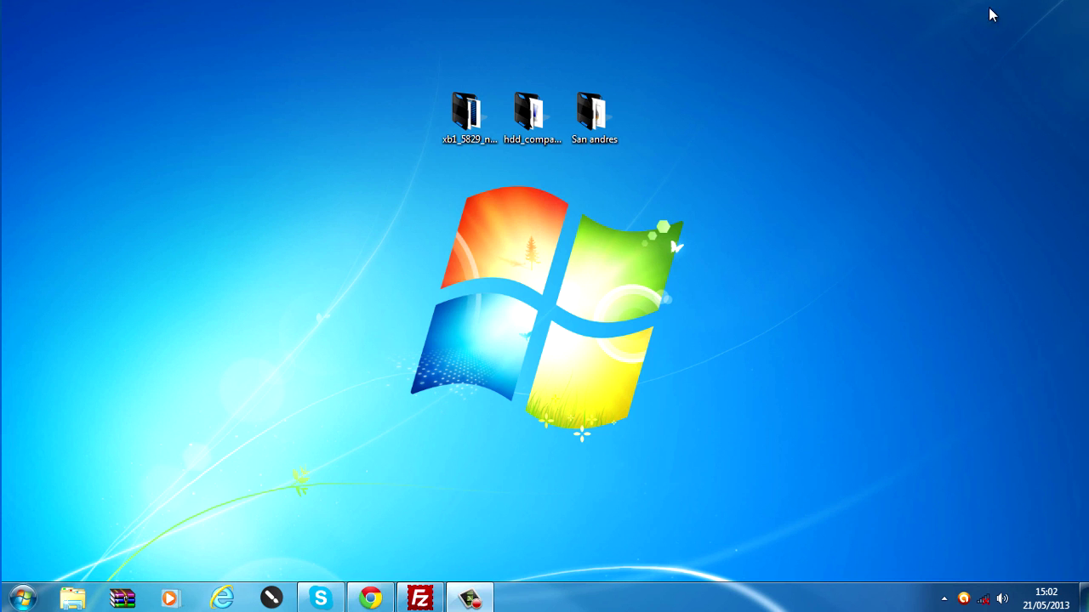
drag(400, 184, 554, 78)
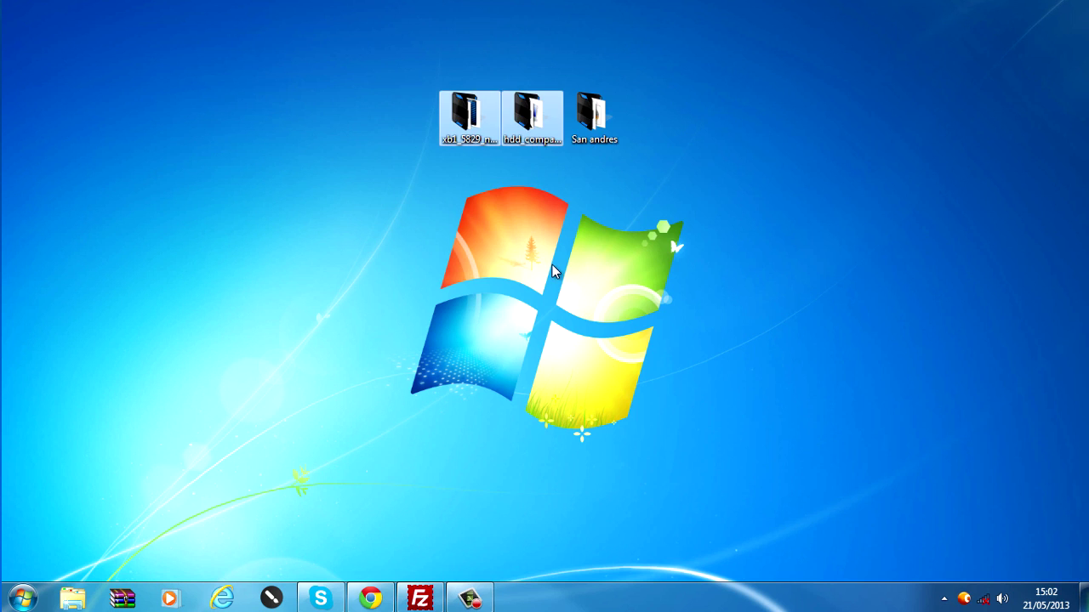
click(527, 214)
click(590, 111)
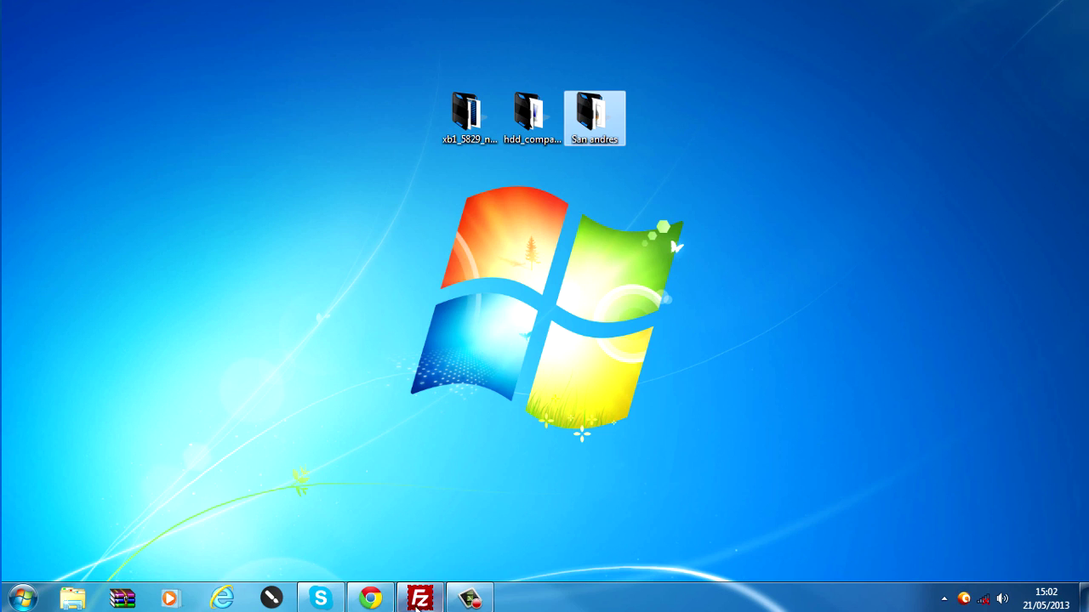
Return to Chrome and locate the Xbox1 Game Downloads forum on the xbox360iso.com site.
click(380, 600)
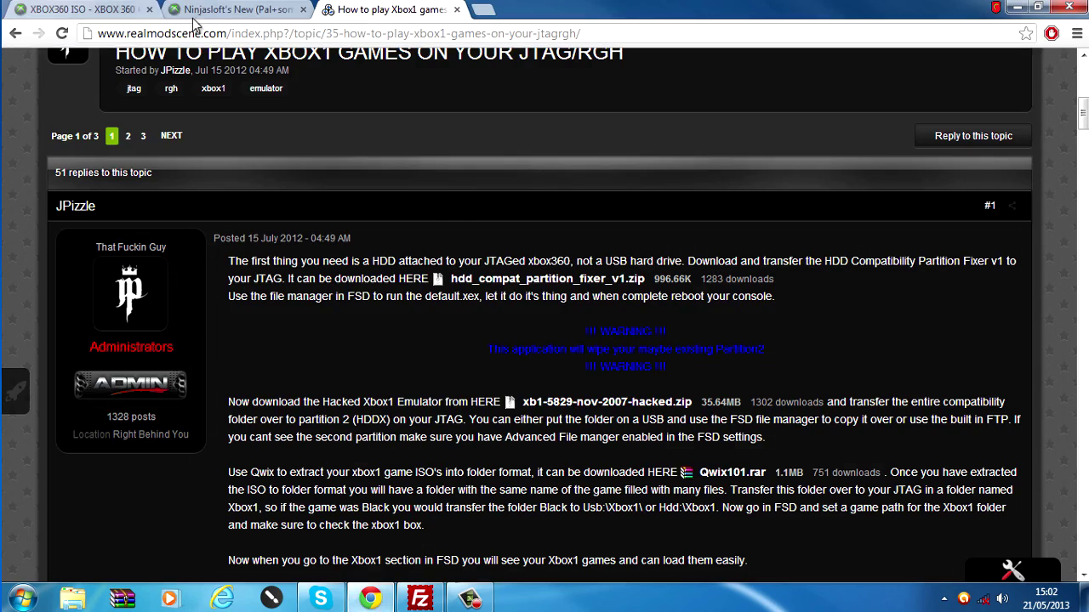
click(81, 10)
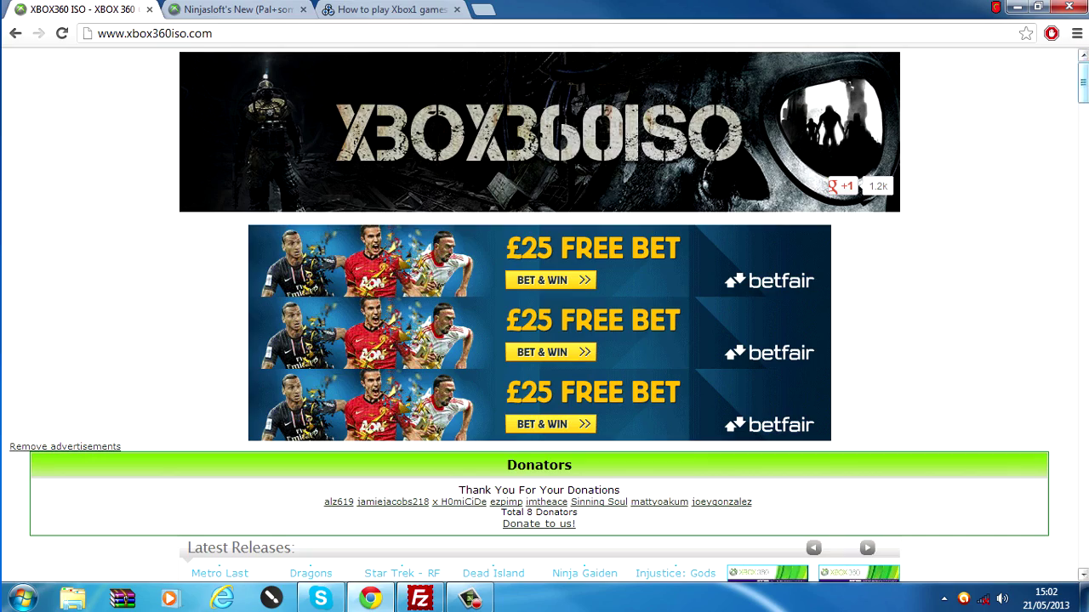
drag(1083, 81, 1083, 335)
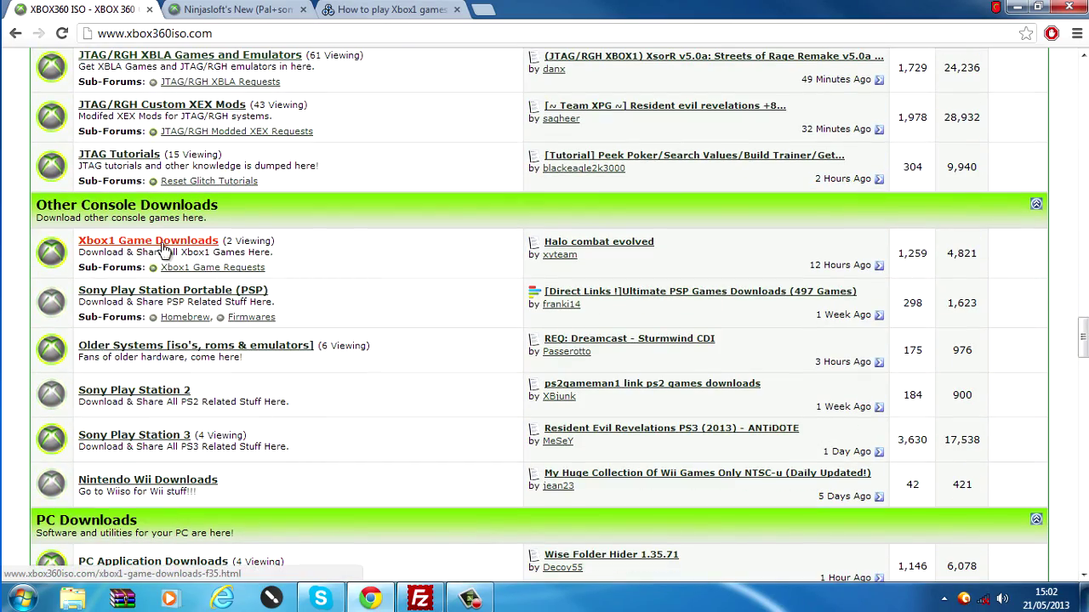
scroll(423, 246, up, 2)
In the Ninjasloft games thread, reveal the SlingFile links and archive password for Grand Theft Auto: San Andreas (PAL).
click(228, 10)
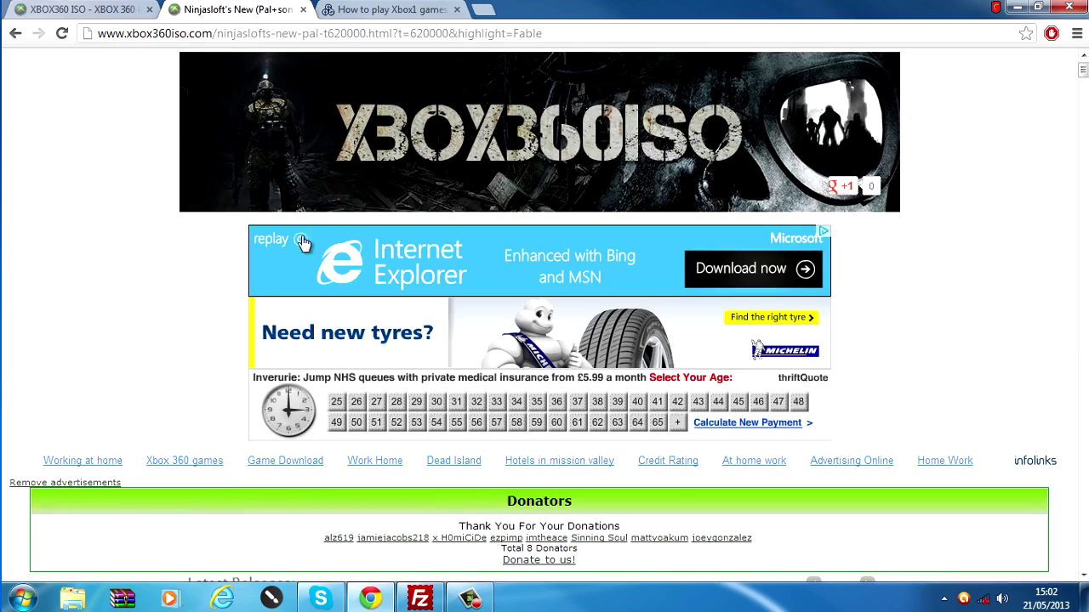
scroll(433, 426, down, 2)
scroll(111, 358, down, 15)
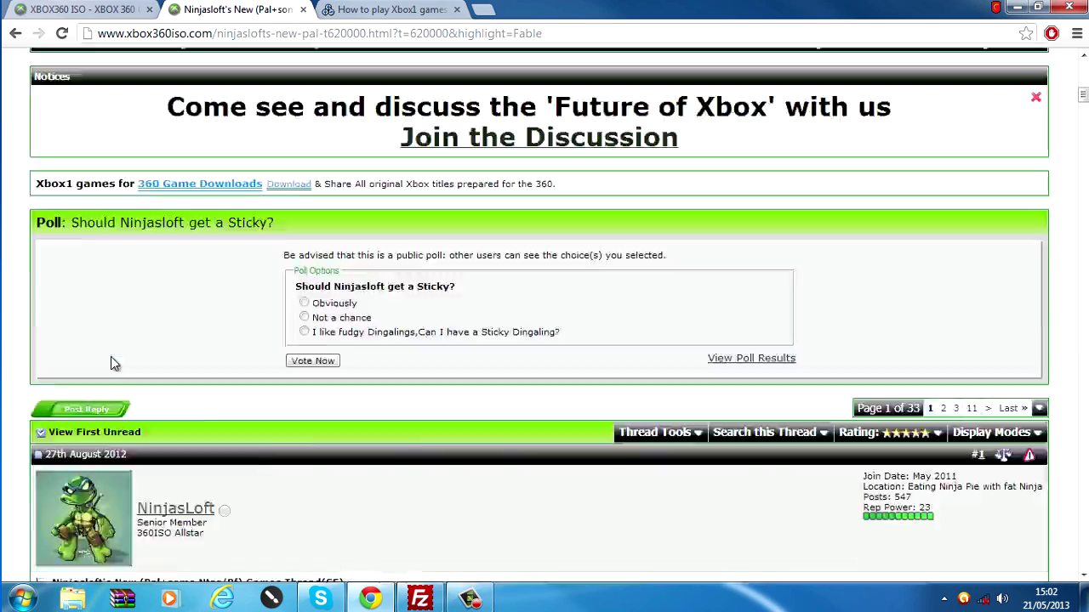
scroll(113, 361, down, 17)
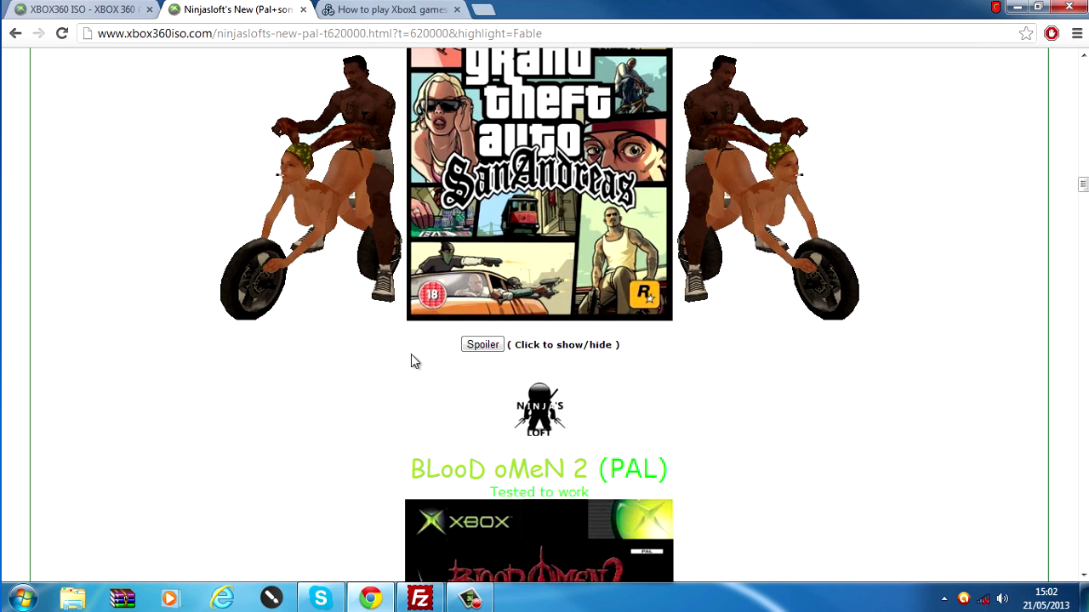
click(482, 344)
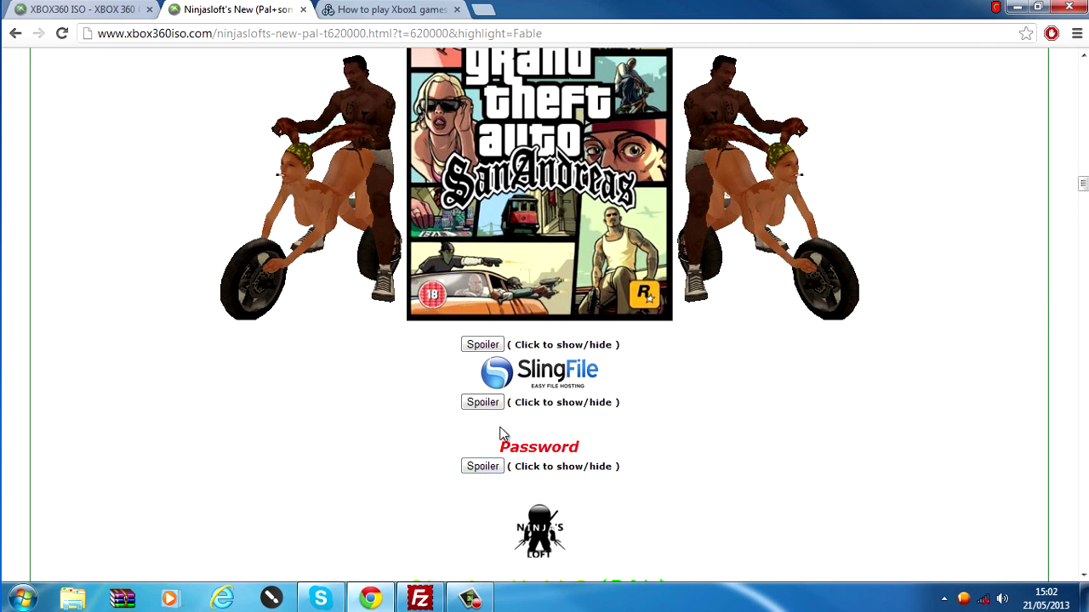
click(482, 403)
scroll(468, 449, down, 1)
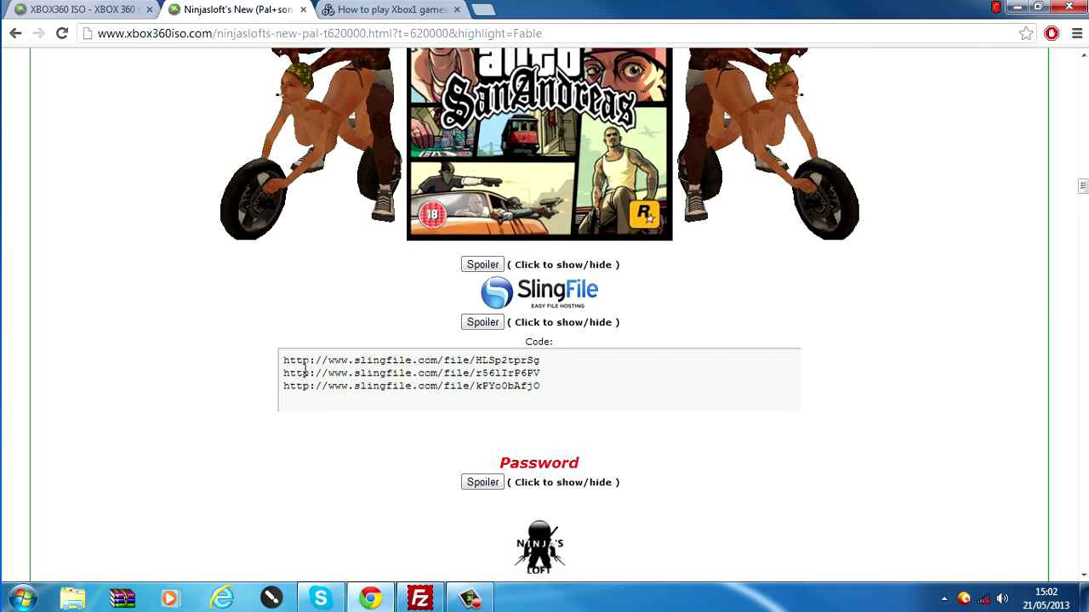
click(483, 482)
scroll(488, 490, down, 1)
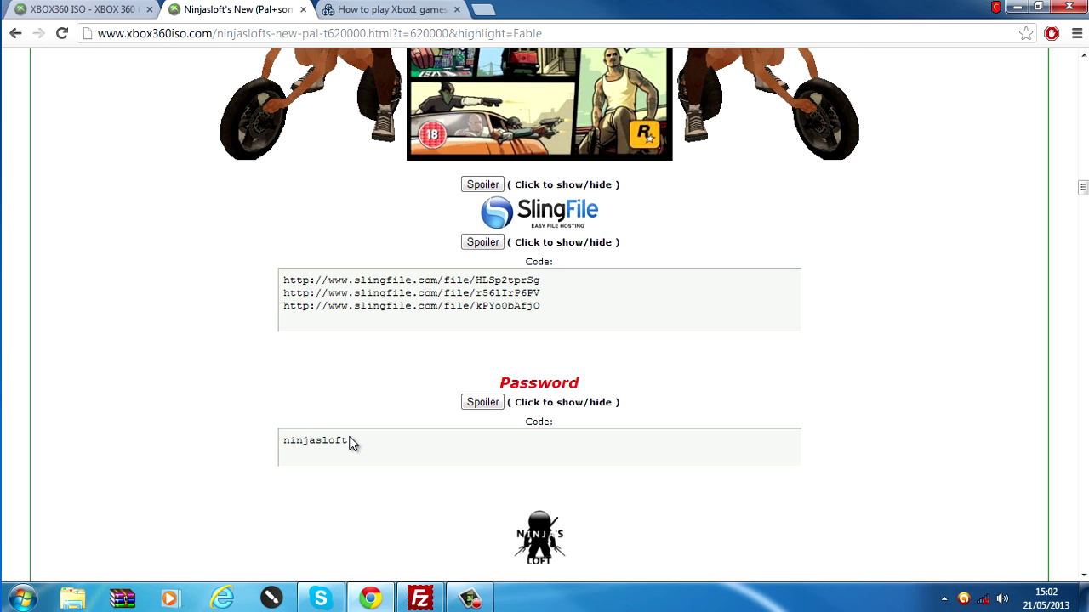
Highlight the archive password and review the San Andreas entry with its download links.
drag(348, 439, 241, 440)
scroll(802, 383, up, 6)
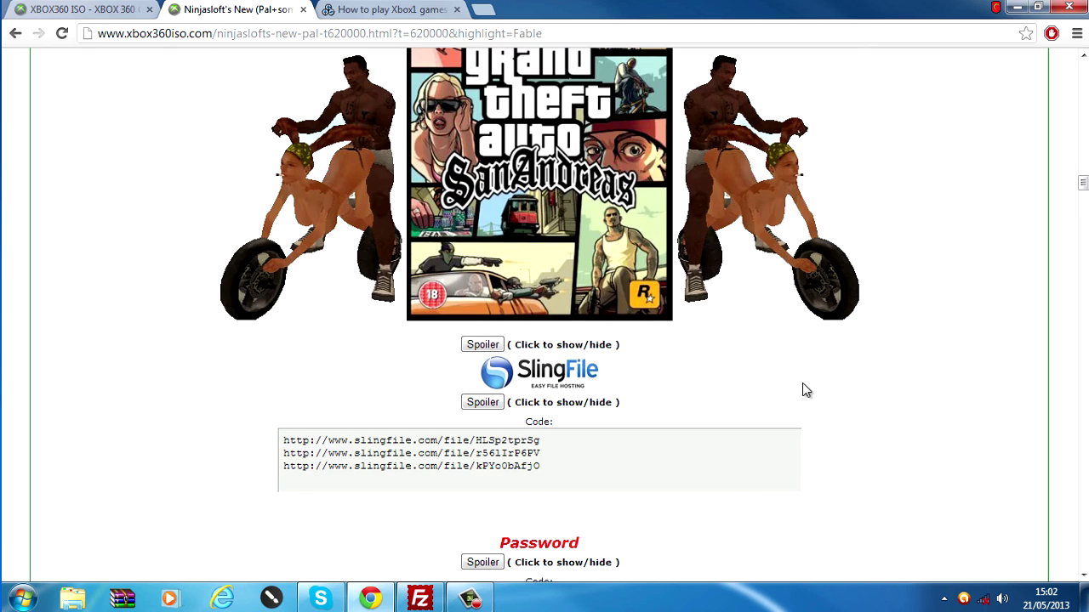
scroll(746, 510, up, 1)
scroll(712, 464, down, 7)
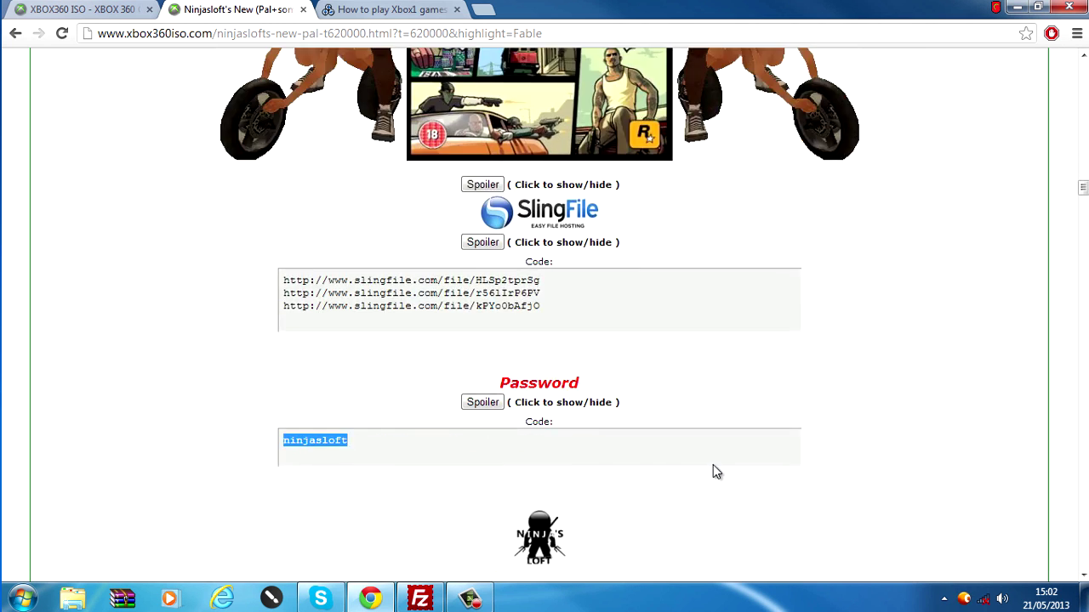
scroll(713, 465, up, 6)
scroll(583, 259, up, 1)
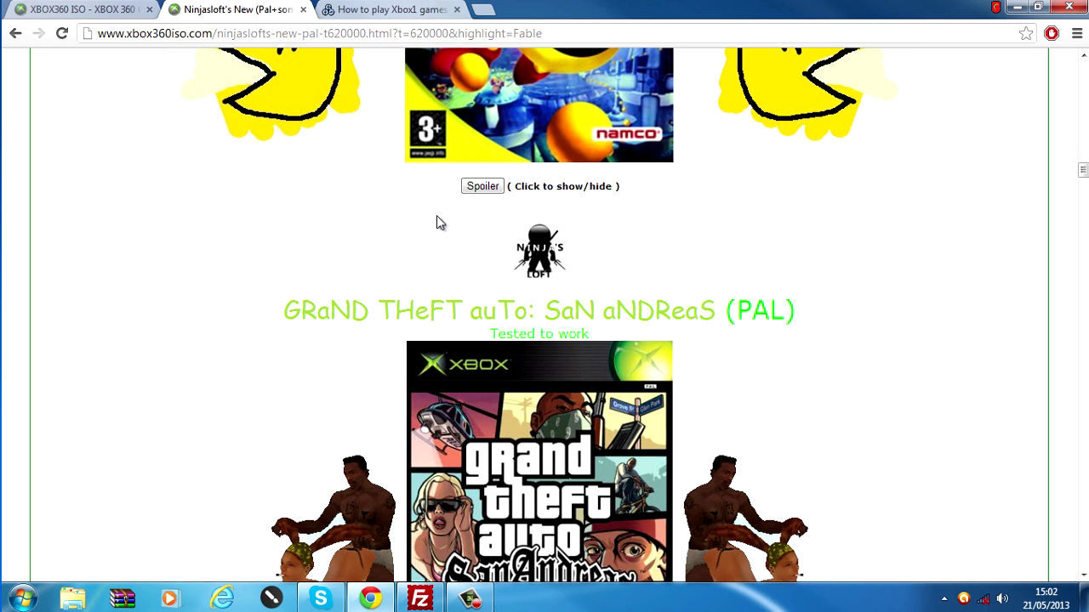
scroll(436, 498, down, 6)
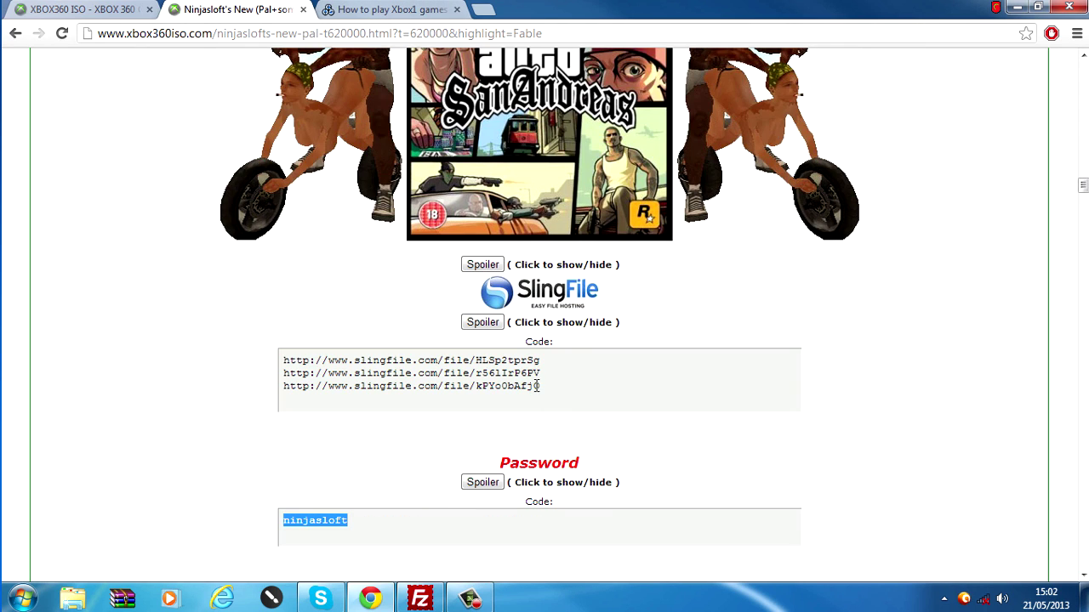
Highlight the three SlingFile links and launch JDownloader by searching the installed programs for "j".
drag(537, 386, 265, 337)
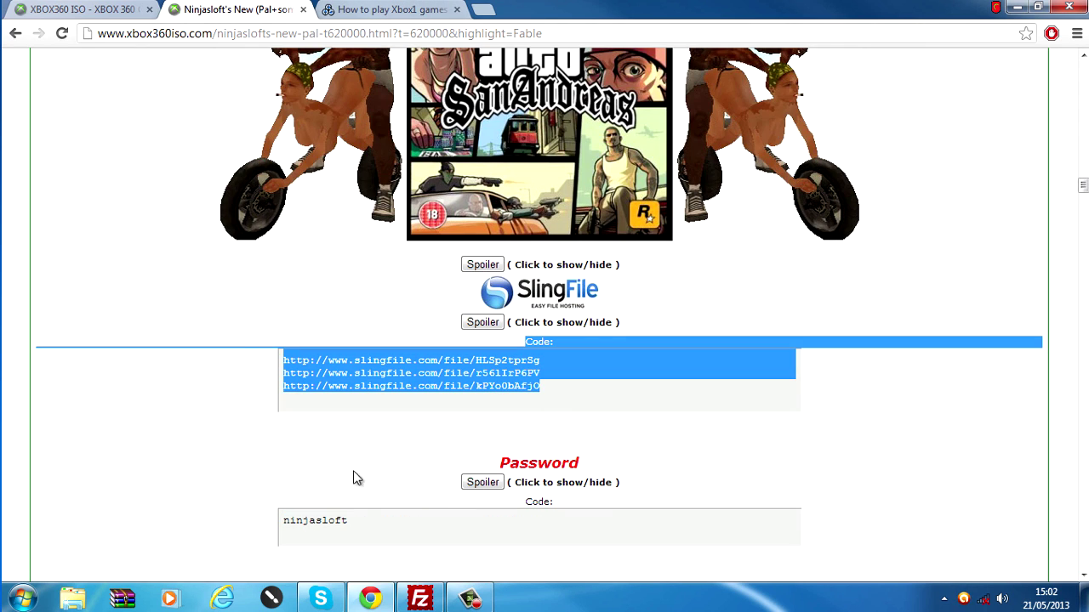
click(21, 599)
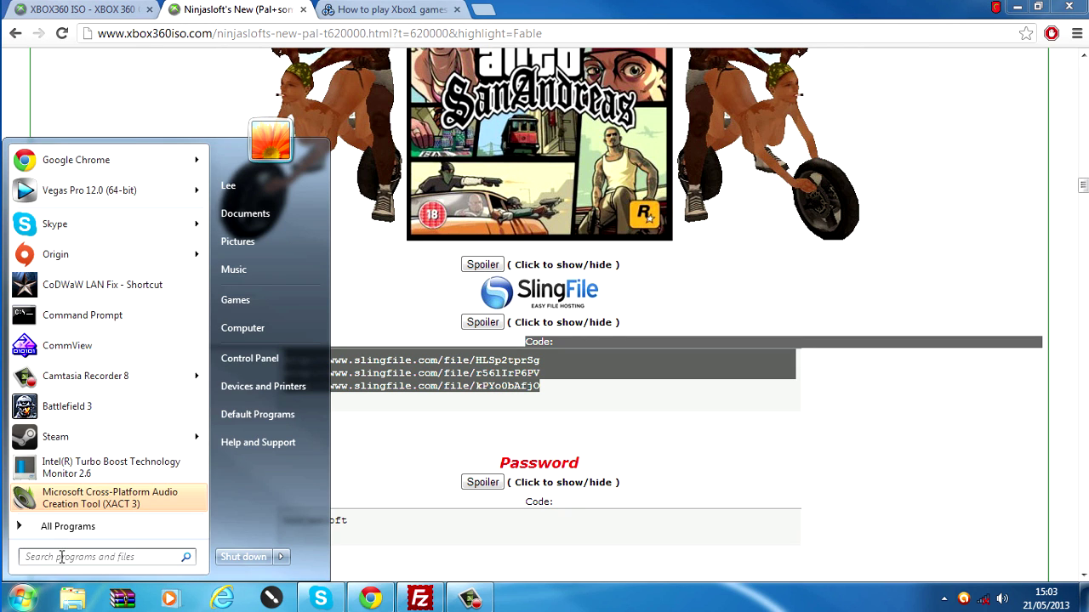
text(j)
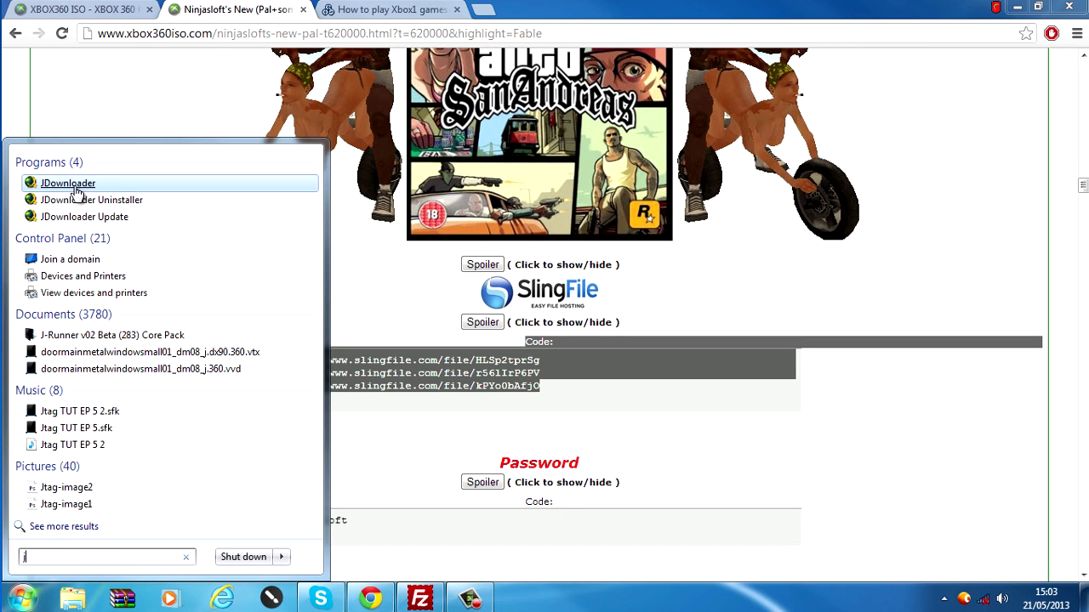
click(83, 186)
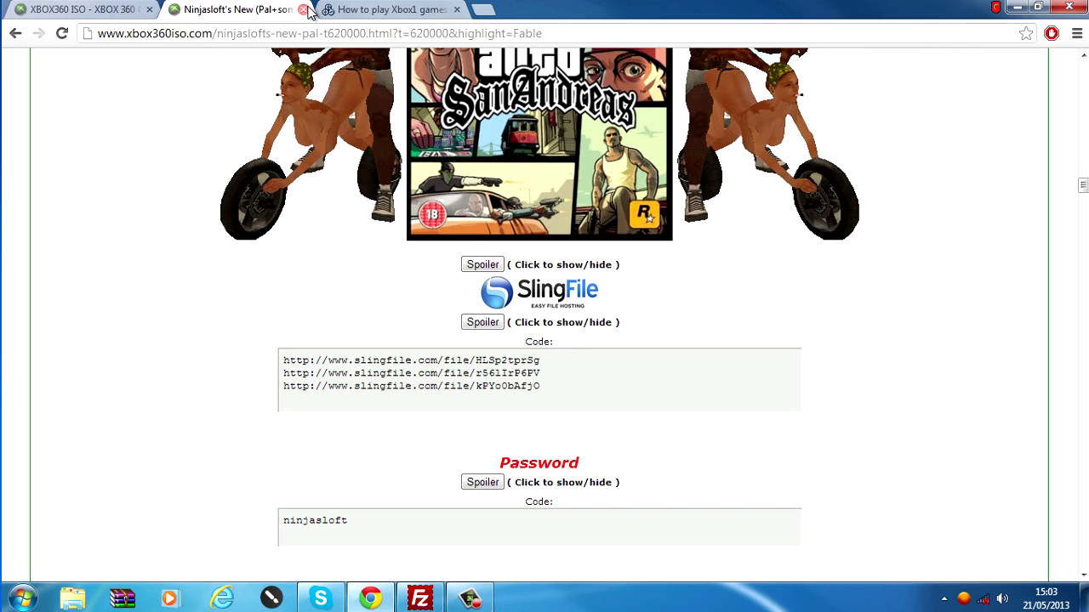
Reselect all three San Andreas SlingFile links in the thread and return to the game's cover.
drag(543, 374, 284, 355)
drag(542, 389, 244, 334)
scroll(298, 102, up, 3)
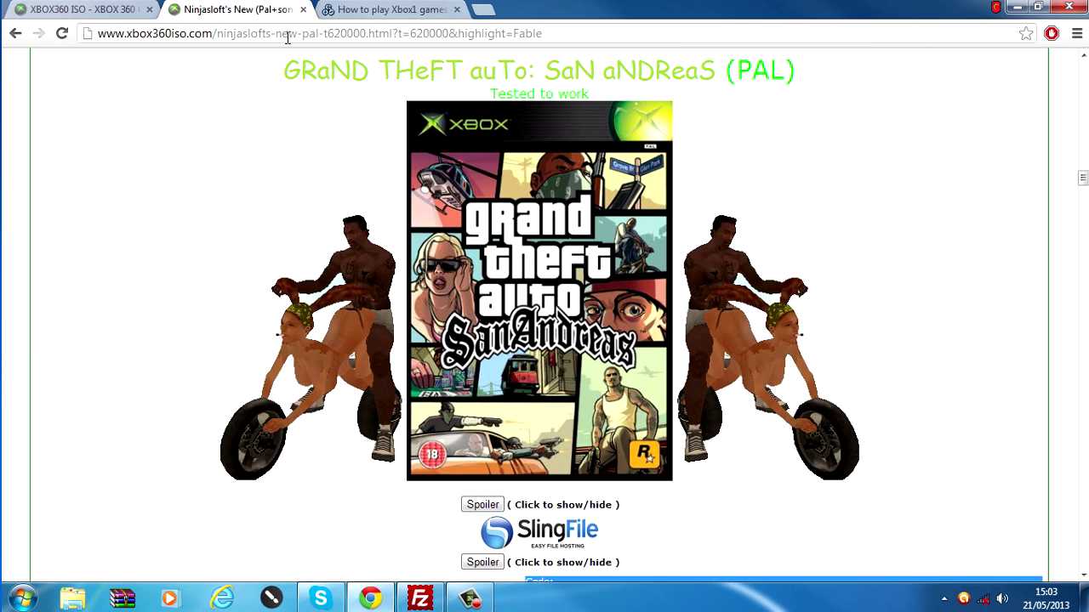
Close the Ninjasloft games thread, minimize the browser, and select the large Gta San Andreas disc image in the San andres folder.
click(304, 10)
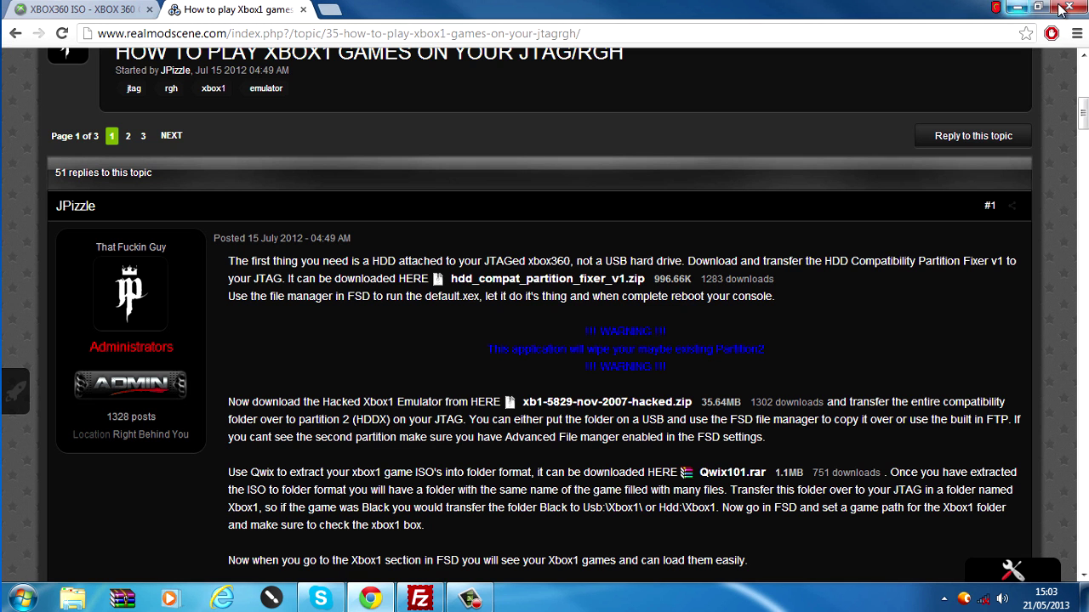
click(1016, 7)
double_click(593, 115)
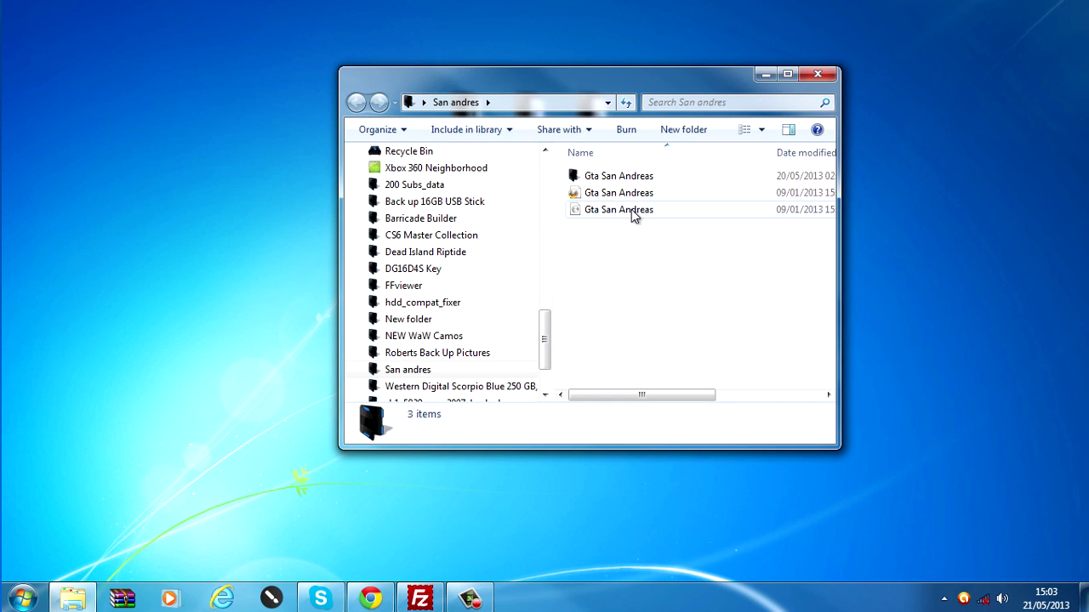
click(629, 210)
drag(621, 401, 596, 428)
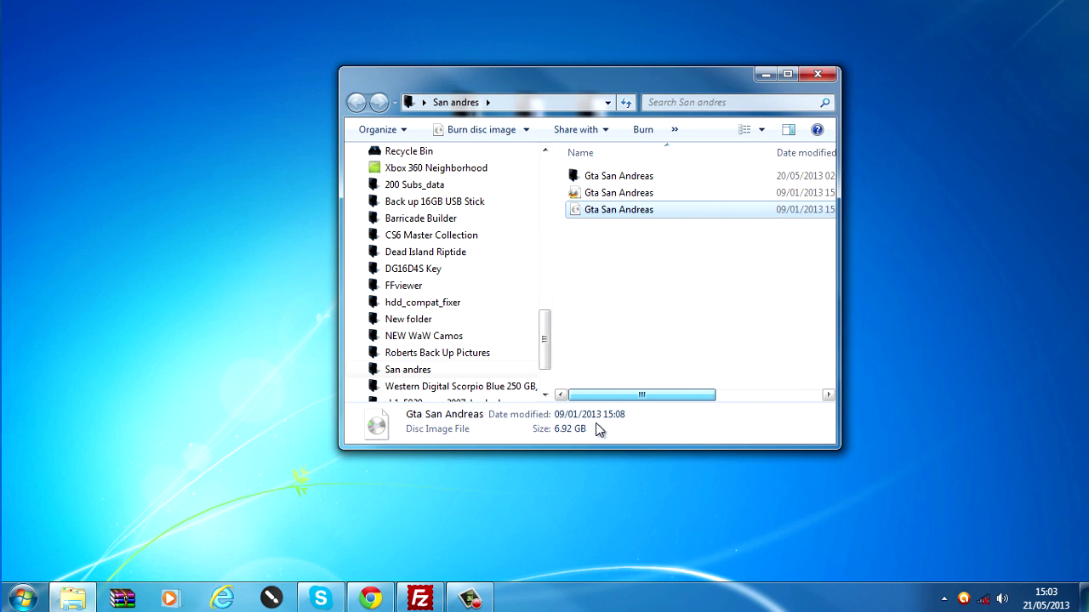
Launch Xbox Backup Creator by searching the computer for "Xbox" and place its window beside the San andres folder.
click(23, 598)
text(Xbox)
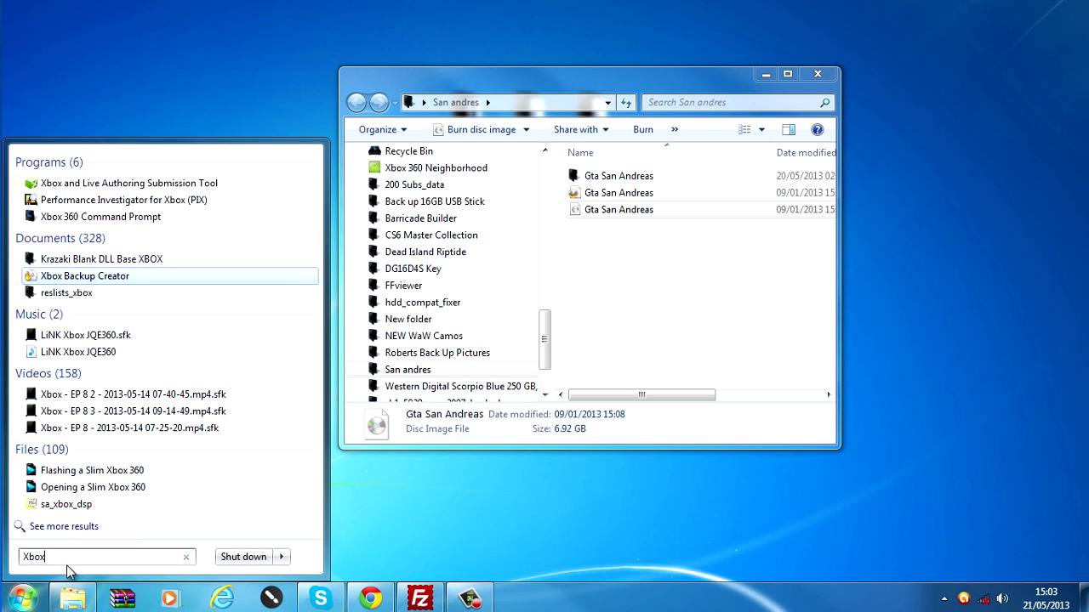
key(Escape)
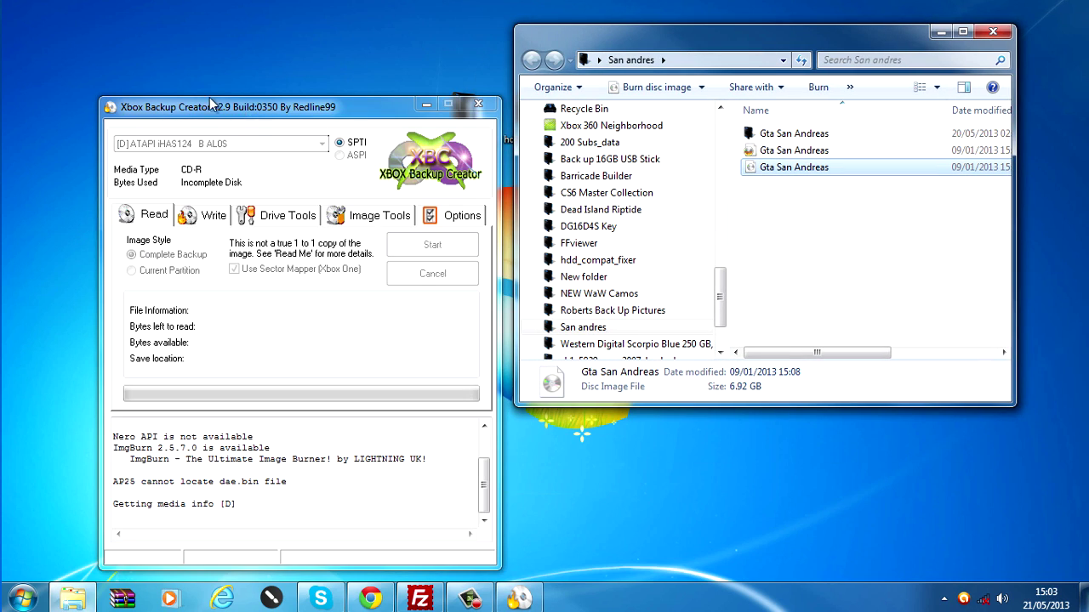
drag(249, 106, 243, 70)
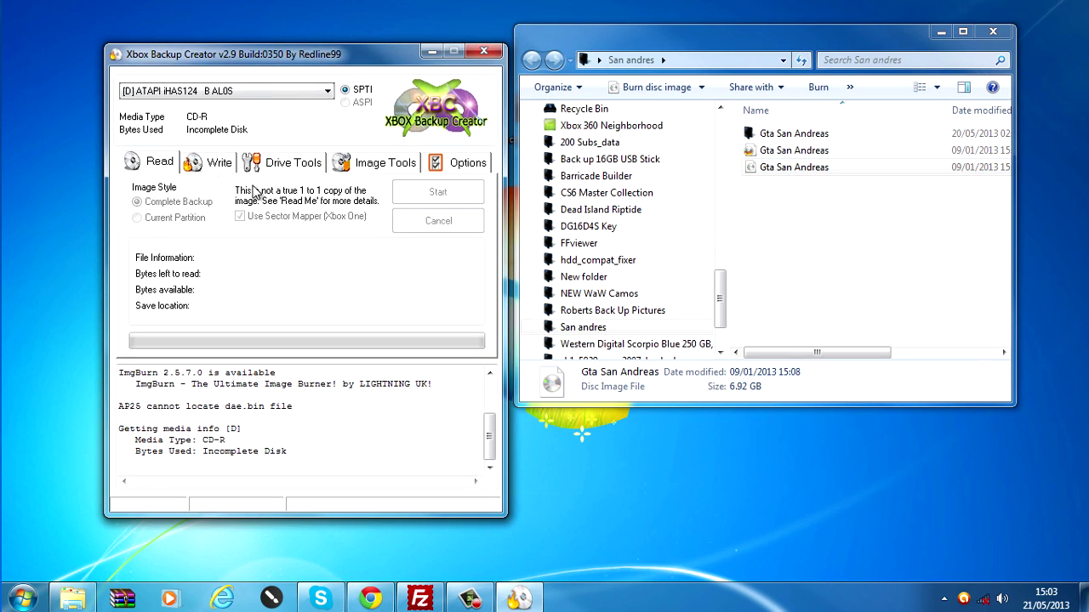
Set the Xbox ISO type to Xbox One and open the Image Browser, dismissing the disk type error.
click(340, 163)
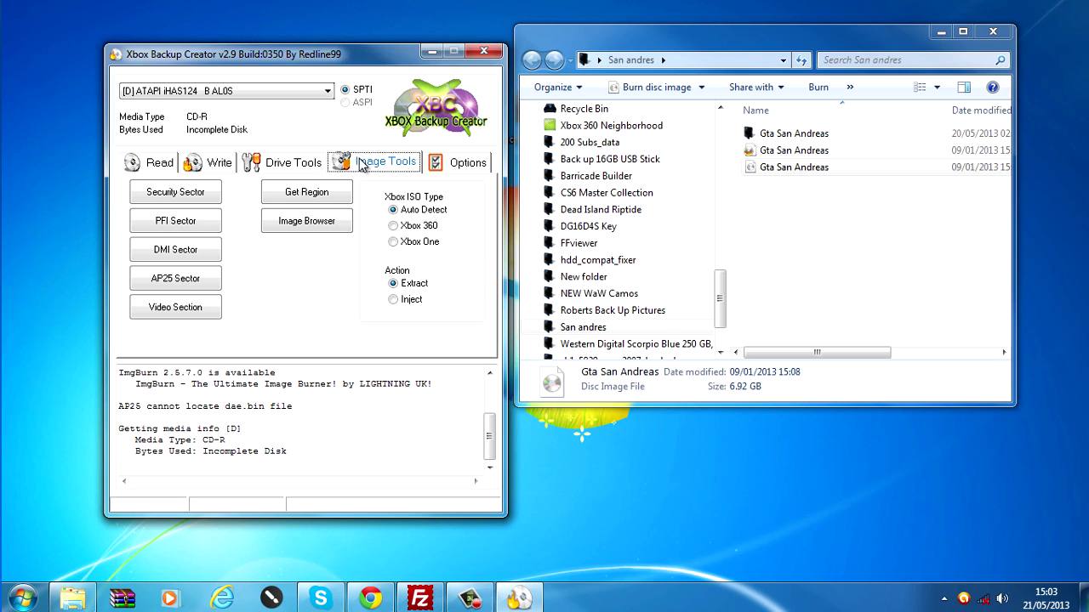
click(406, 246)
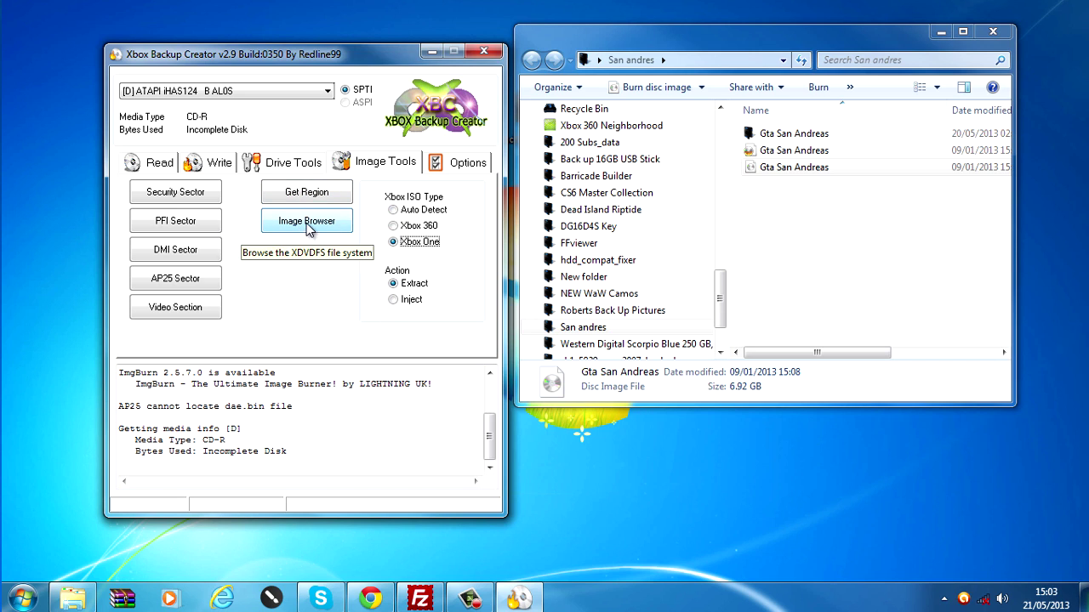
click(306, 223)
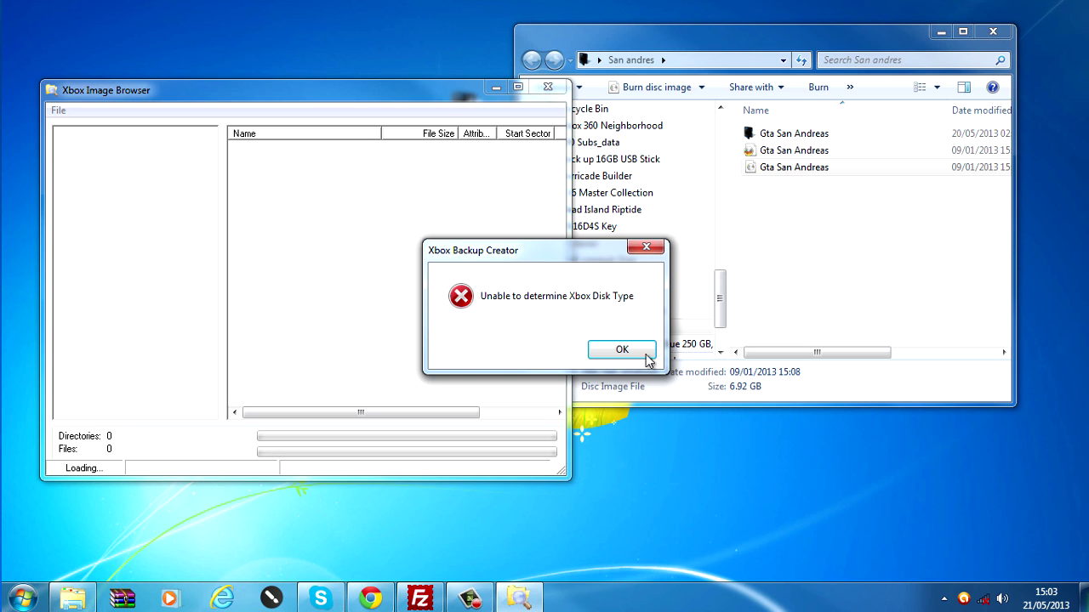
click(622, 350)
Load the Gta San Andreas disc image from the San andres folder into Xbox Image Browser.
click(58, 111)
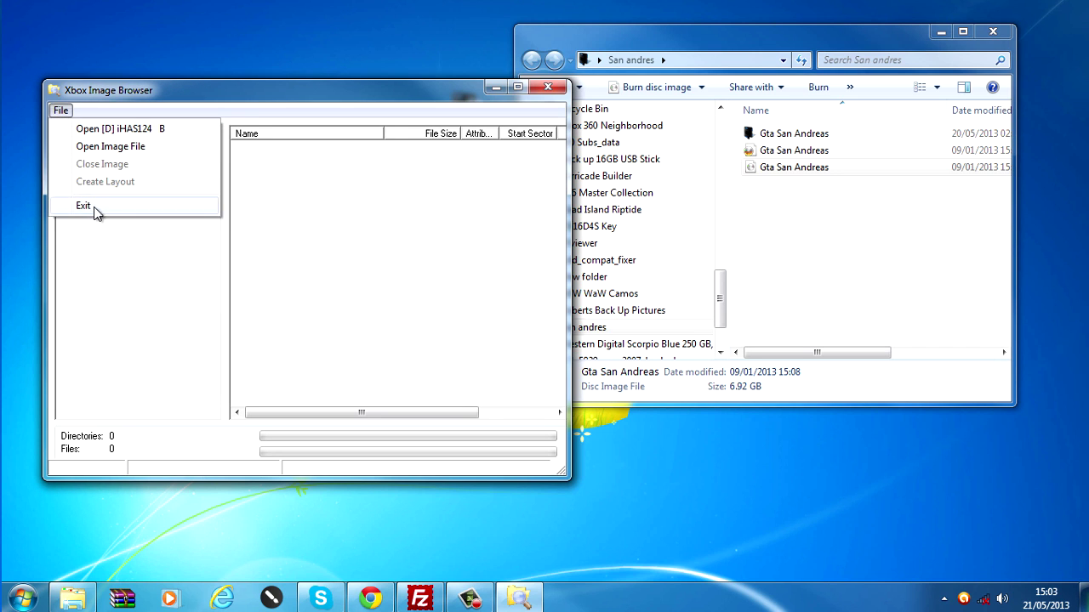
click(104, 149)
drag(510, 126, 420, 107)
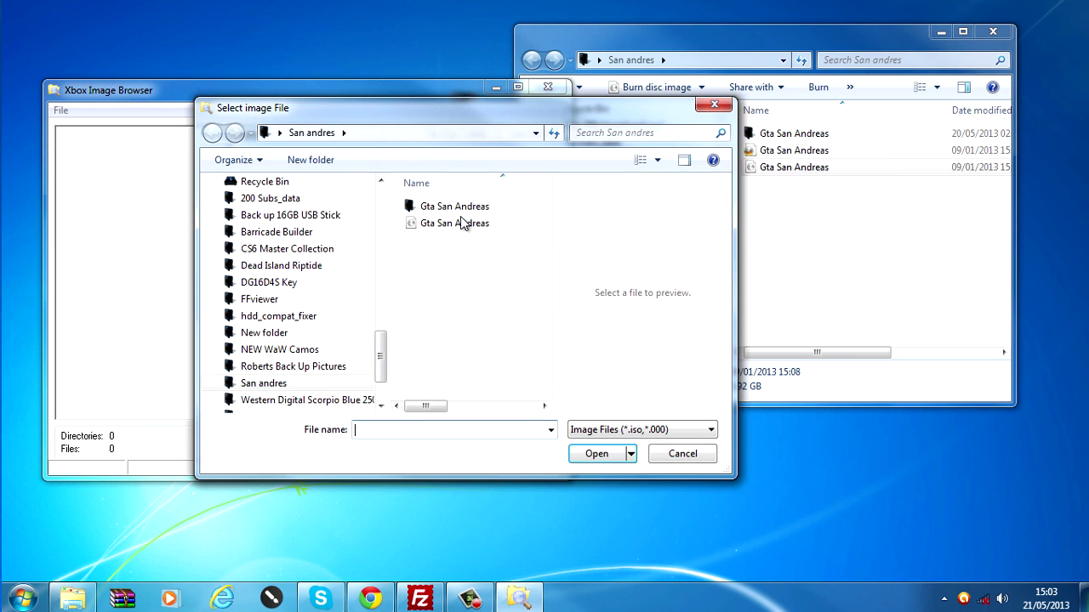
click(464, 230)
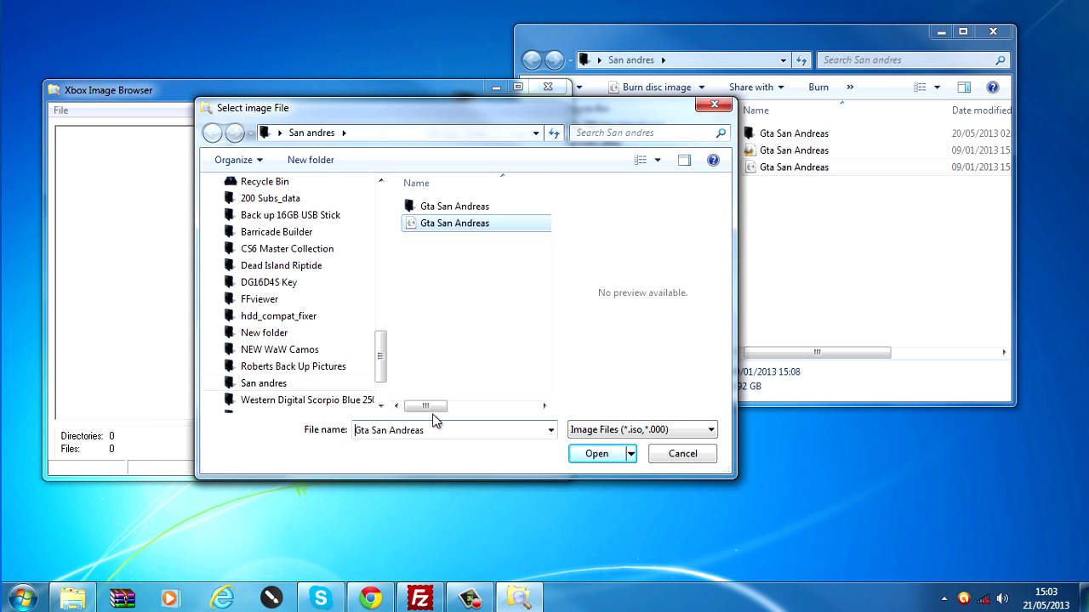
mouse_move(425, 405)
mouse_down()
mouse_move(500, 410)
mouse_move(426, 407)
mouse_up()
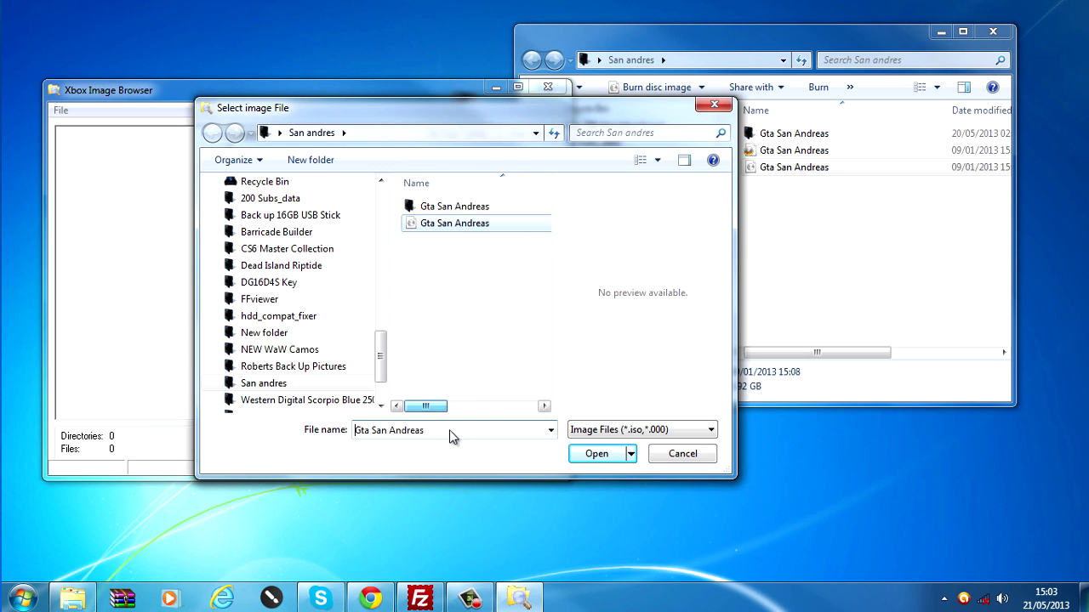
click(598, 455)
drag(293, 99, 358, 128)
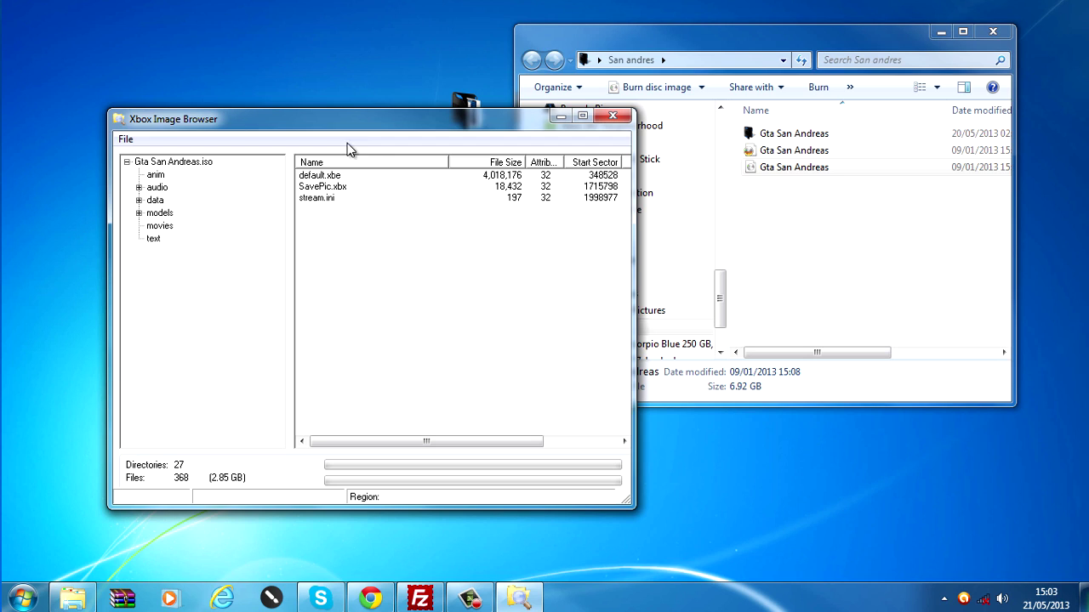
Start extracting the whole Gta San Andreas.iso, cancel at the destination folder choice, and close Xbox Backup Creator.
click(127, 161)
click(169, 164)
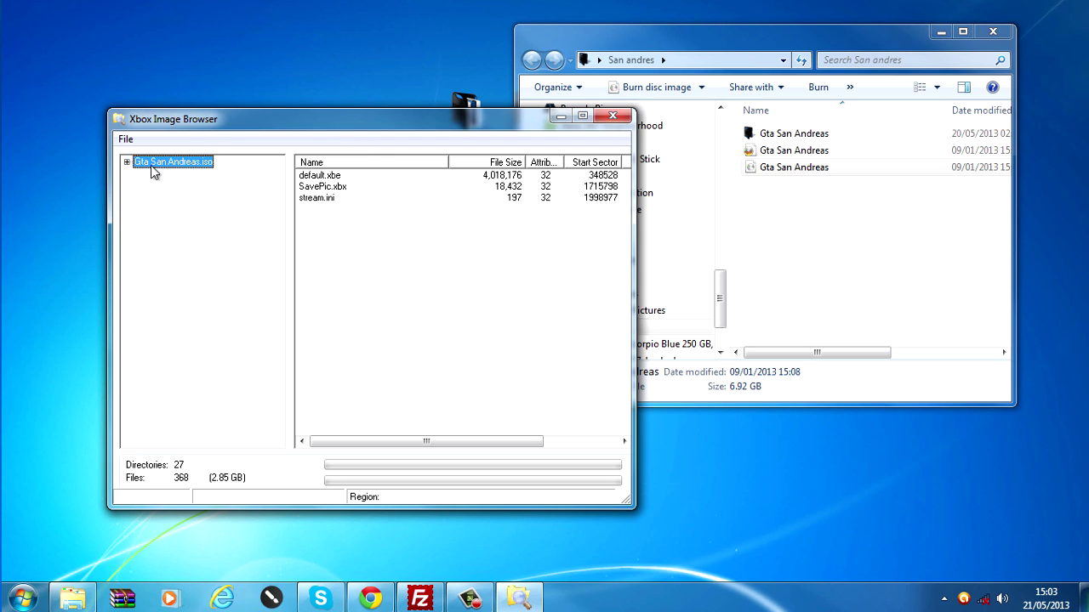
right_click(170, 168)
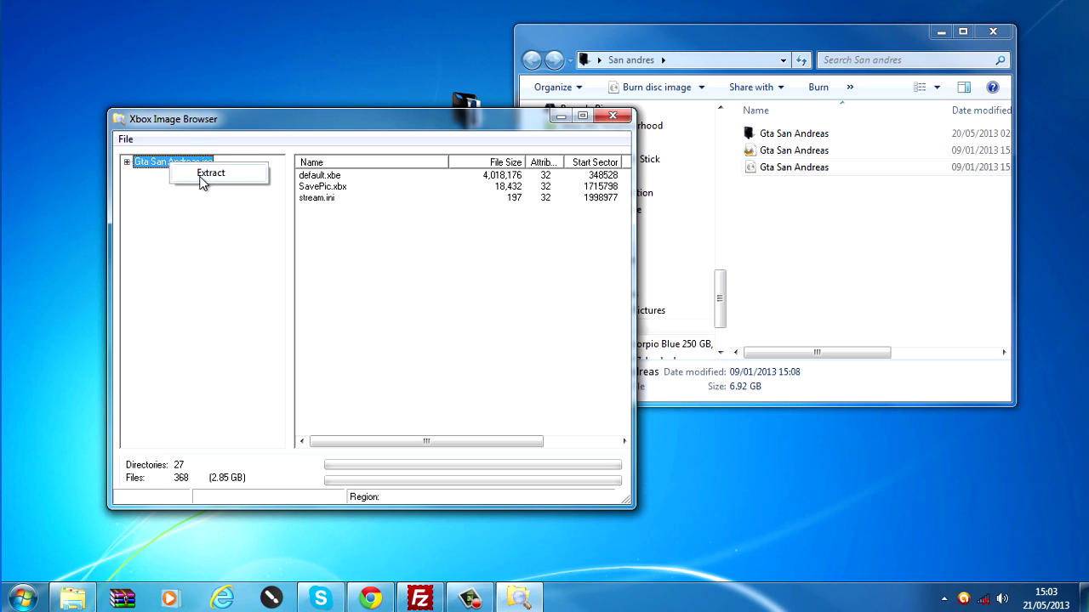
click(197, 180)
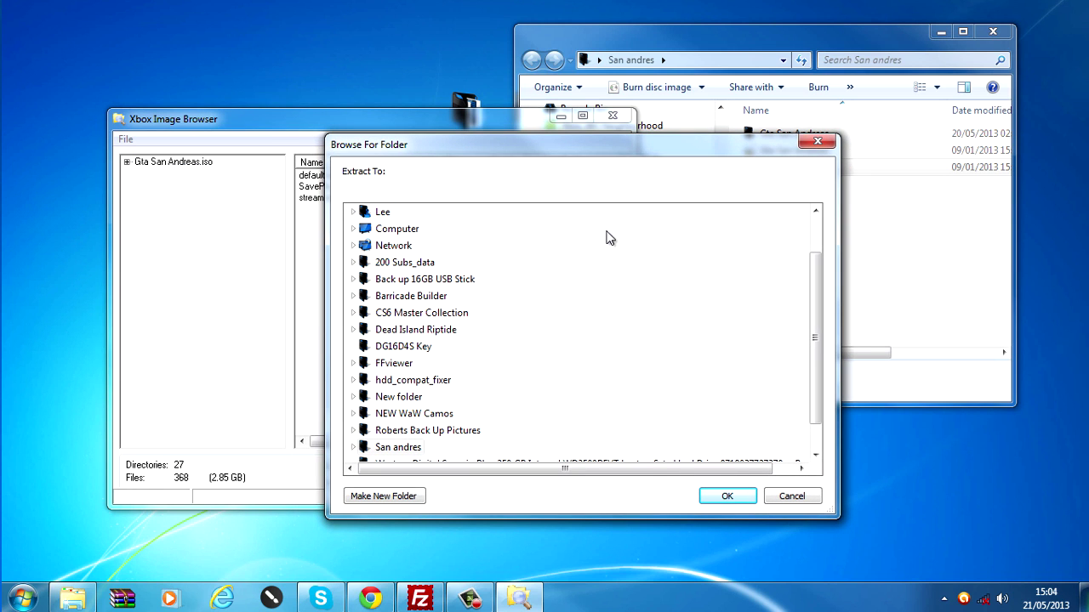
click(792, 496)
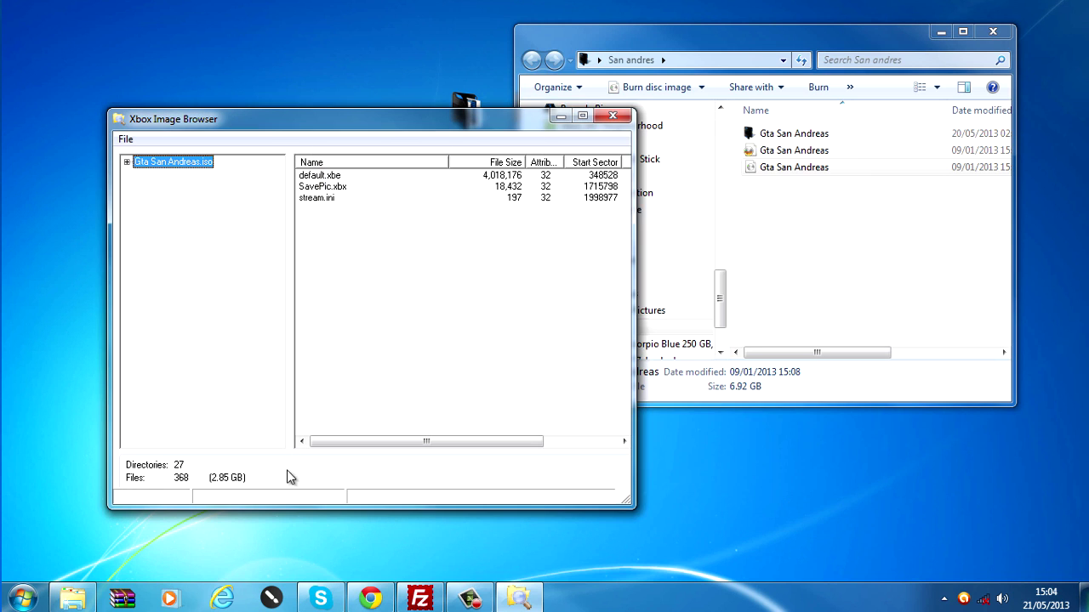
click(616, 116)
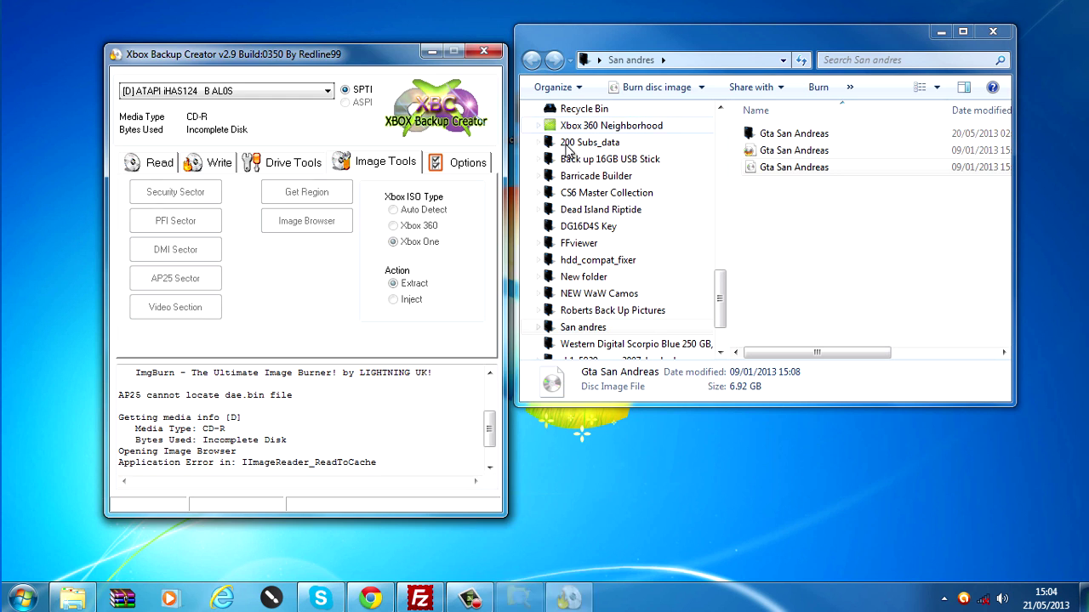
click(484, 53)
Clear the folder window aside and move the San andres desktop icon away from the two other folders.
drag(570, 68, 737, 81)
drag(591, 117, 290, 125)
click(287, 125)
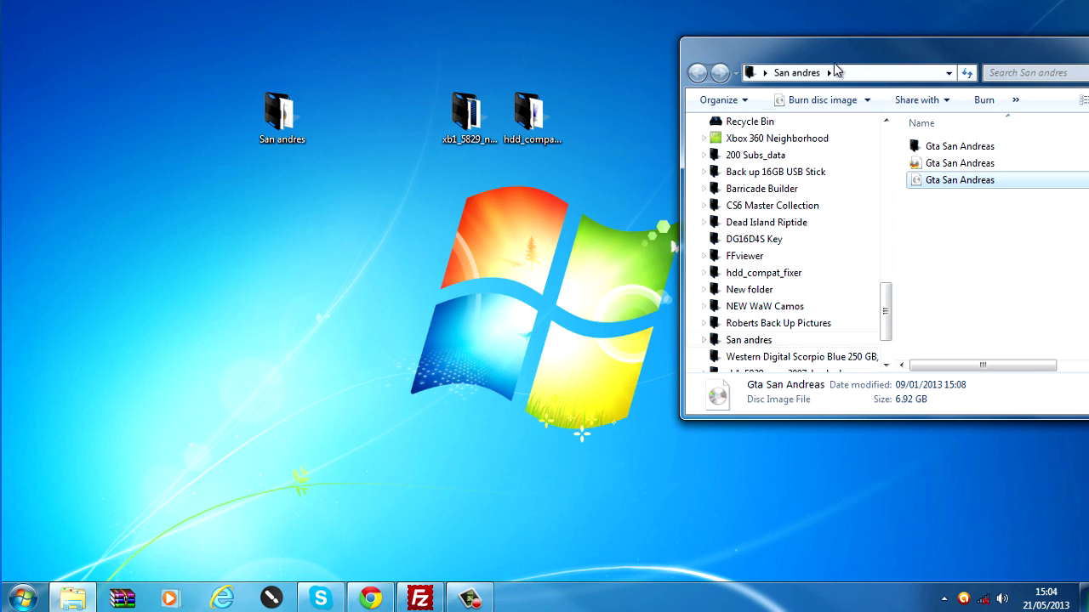
Open the extracted Gta San Andreas folder and maximize its window to show the game files.
drag(793, 58, 336, 93)
double_click(495, 182)
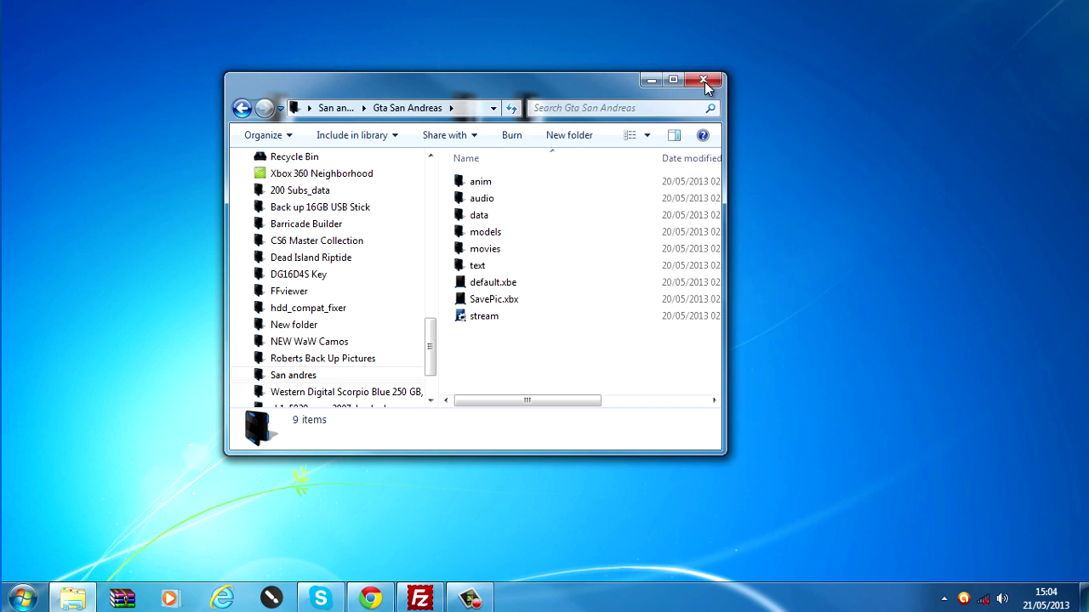
click(673, 79)
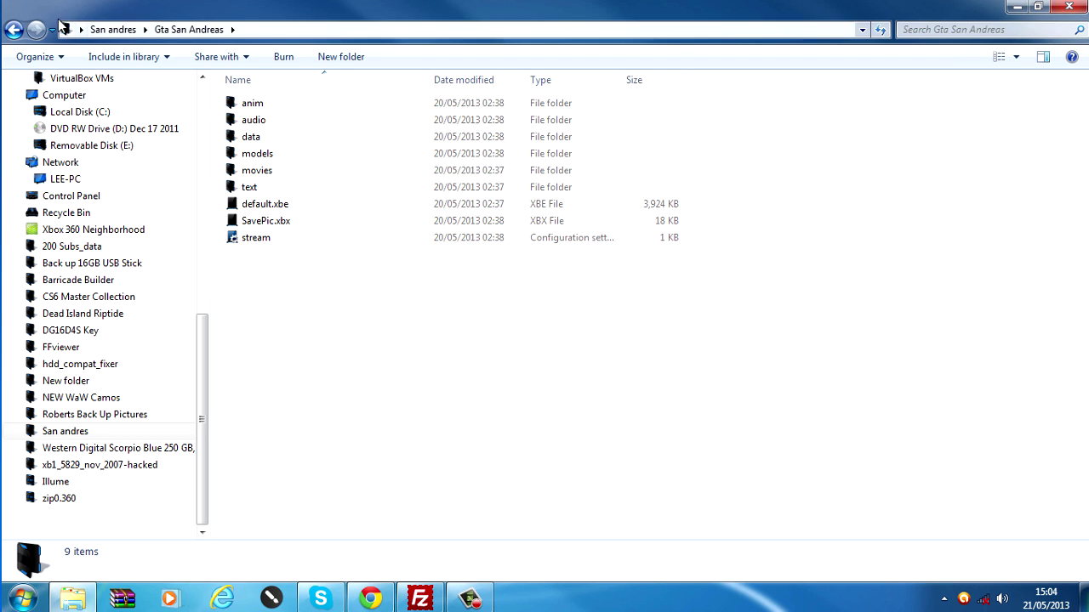
Compare the extracted Gta San Andreas folder with the two disc images in San andres, and recheck the extracted folder's contents.
key(BackSpace)
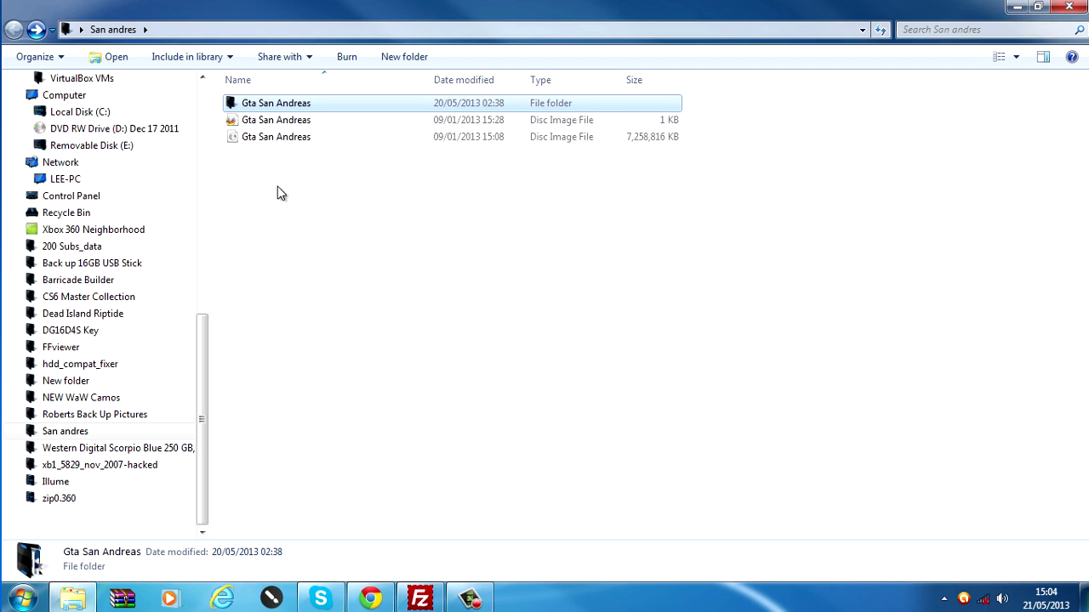
drag(279, 194, 324, 117)
click(288, 102)
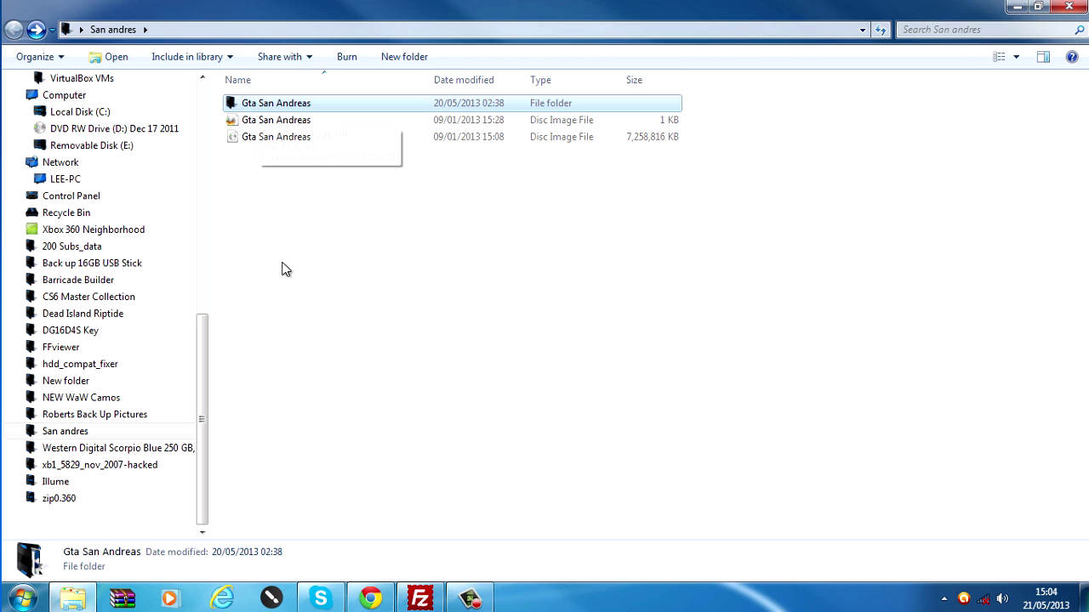
click(253, 125)
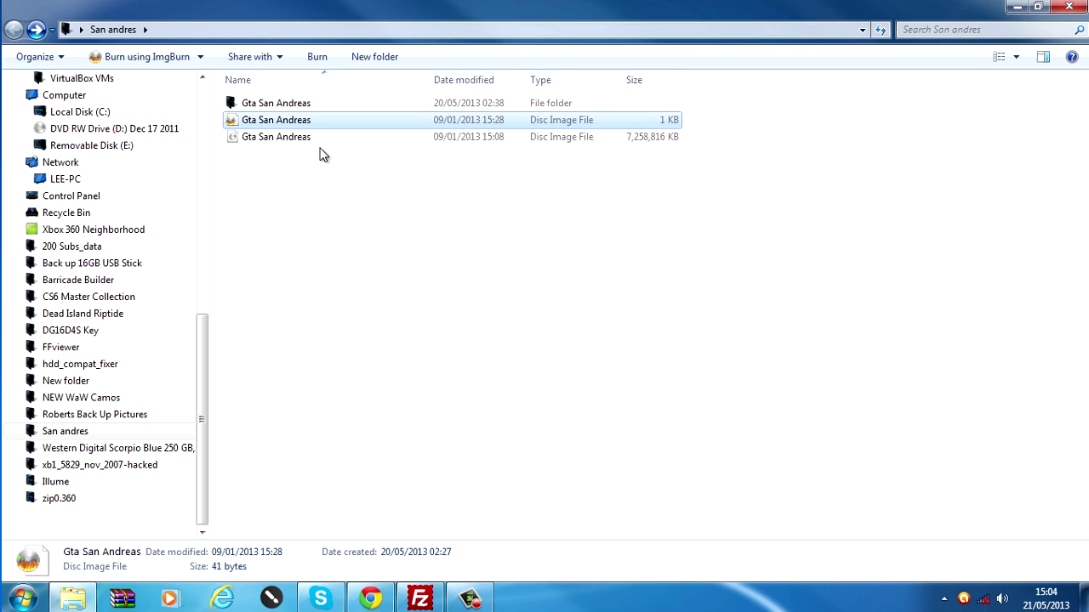
click(259, 142)
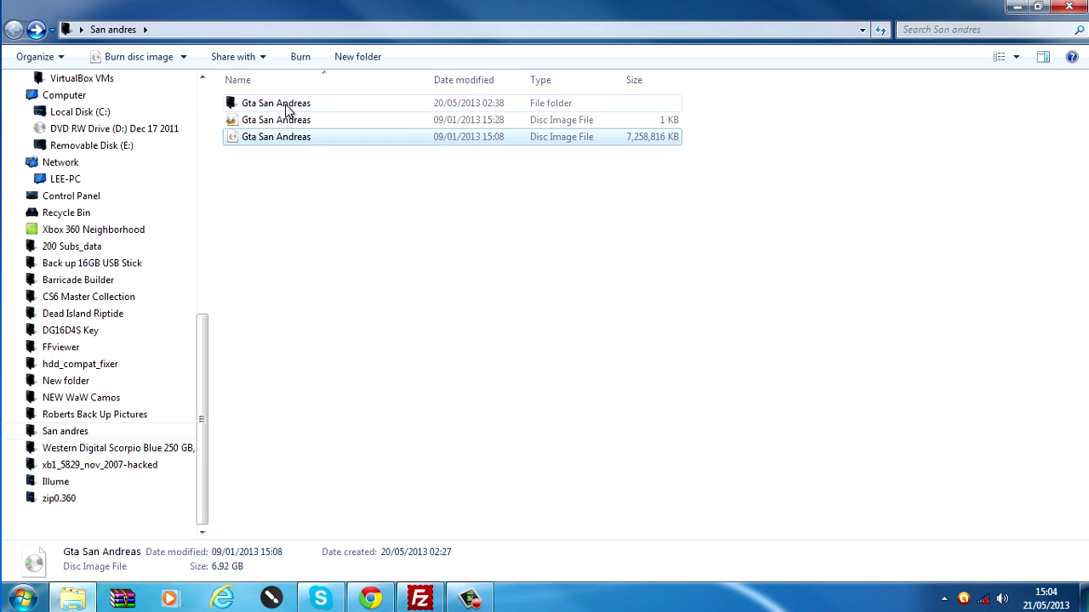
click(271, 104)
double_click(281, 105)
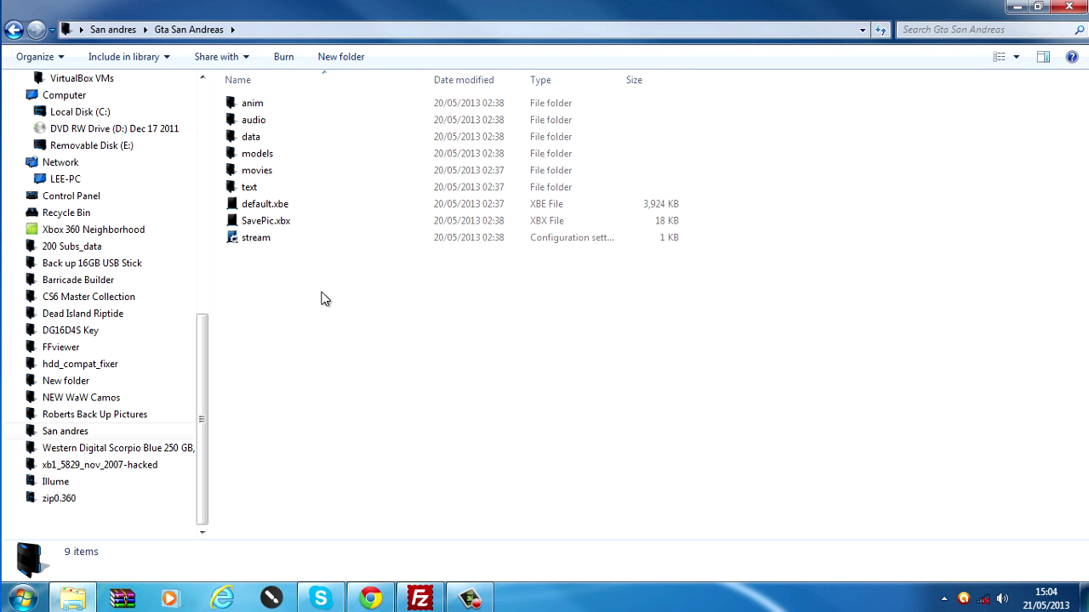
drag(320, 296, 111, 153)
click(14, 29)
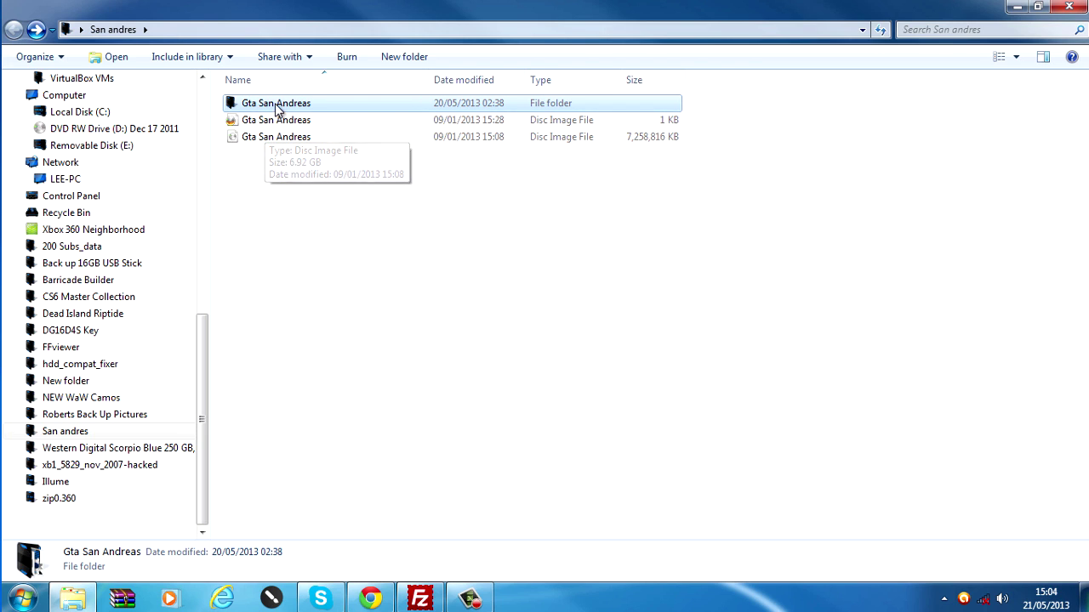
click(340, 256)
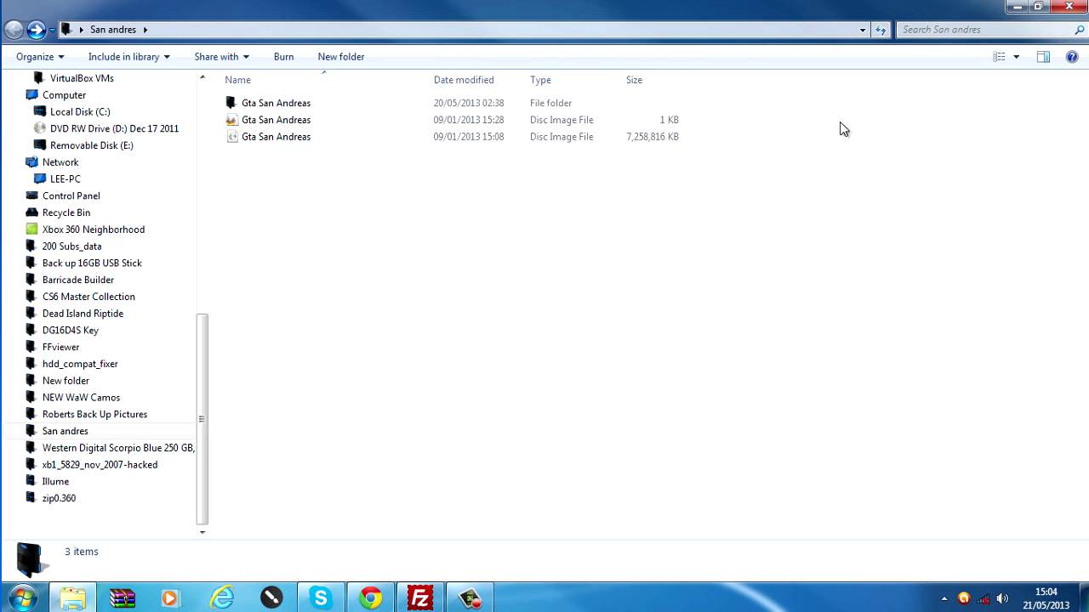
Create a folder named Xbox1 inside San andres and move the extracted Gta San Andreas folder into it.
right_click(286, 209)
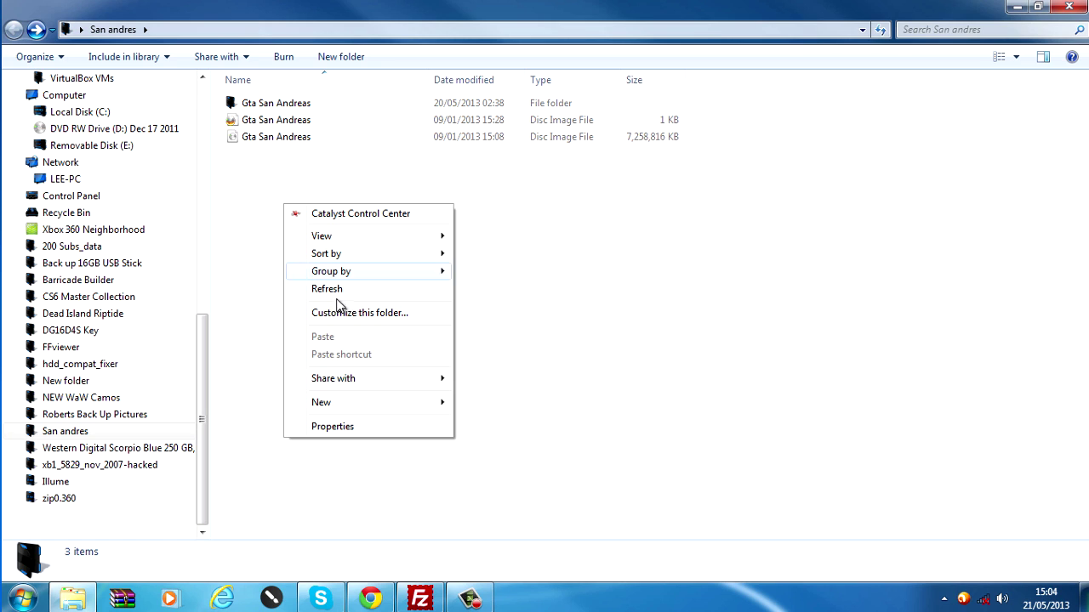
mouse_move(337, 403)
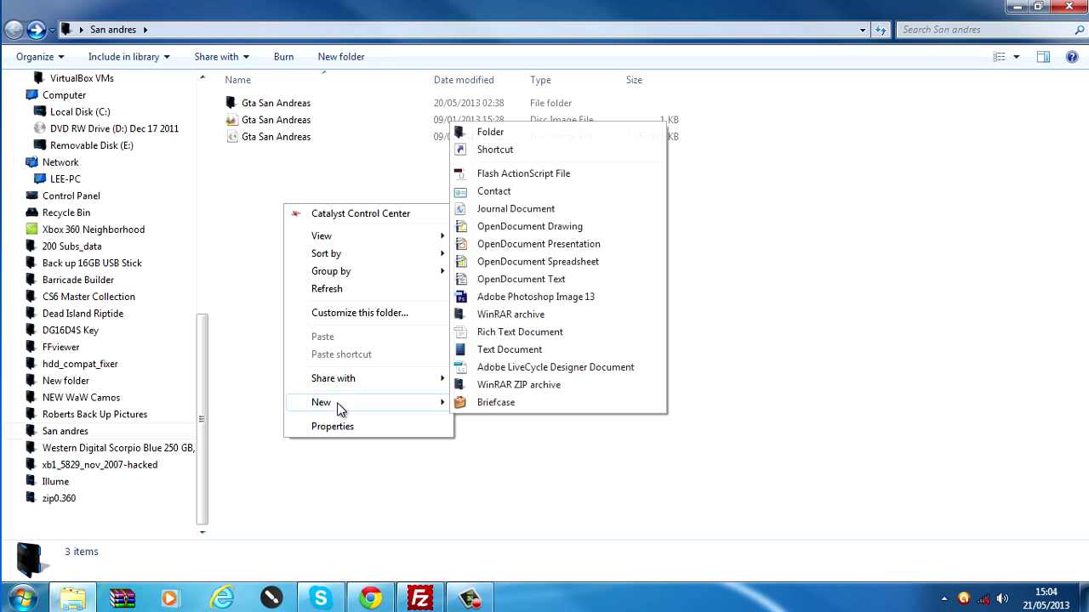
click(501, 133)
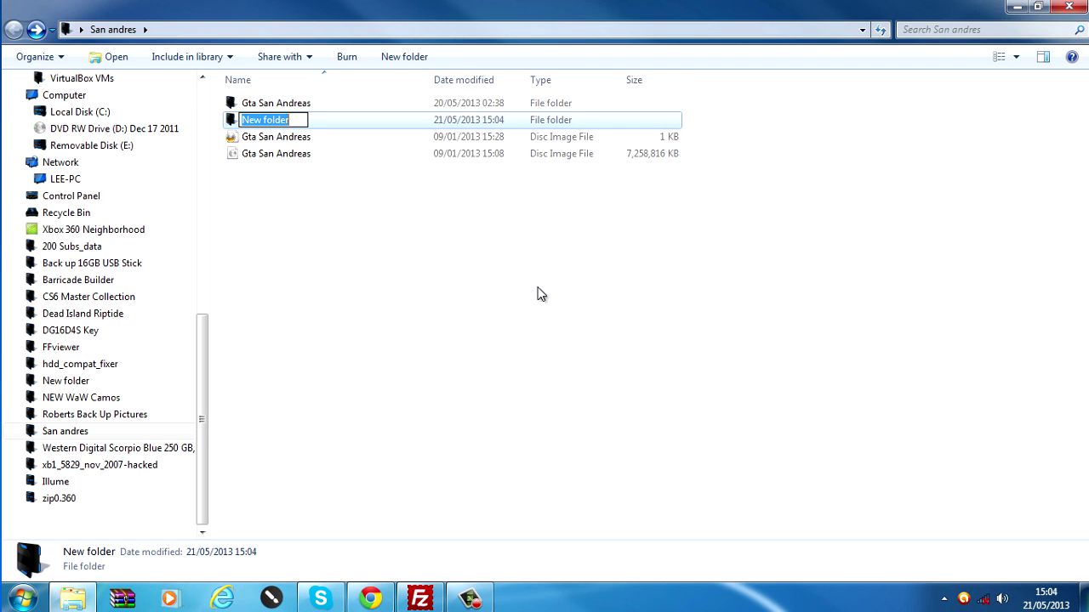
text(Xbox1)
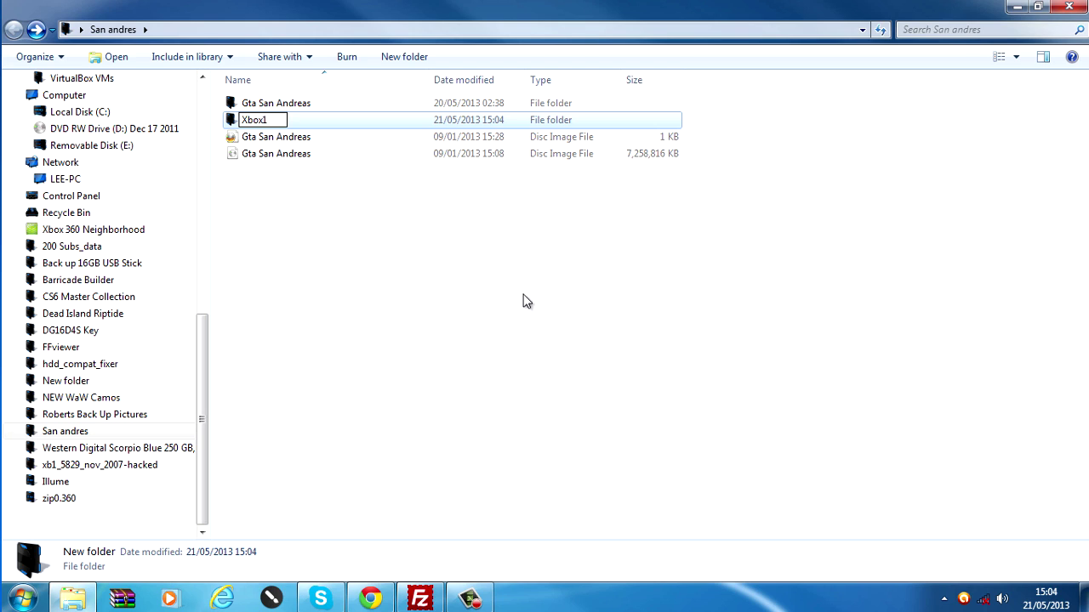
key(Return)
click(283, 105)
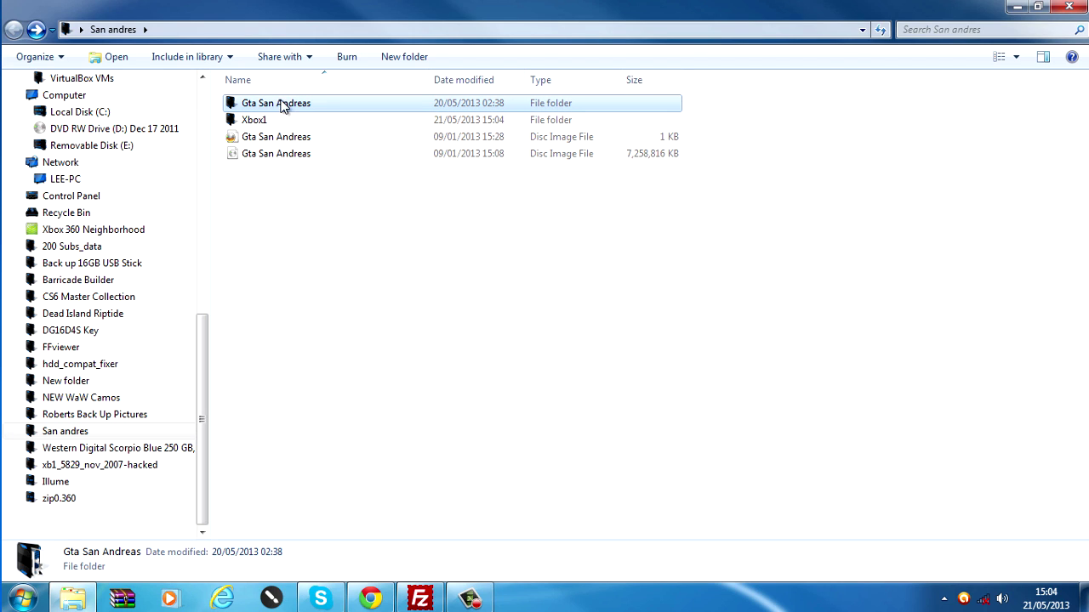
drag(248, 108, 292, 120)
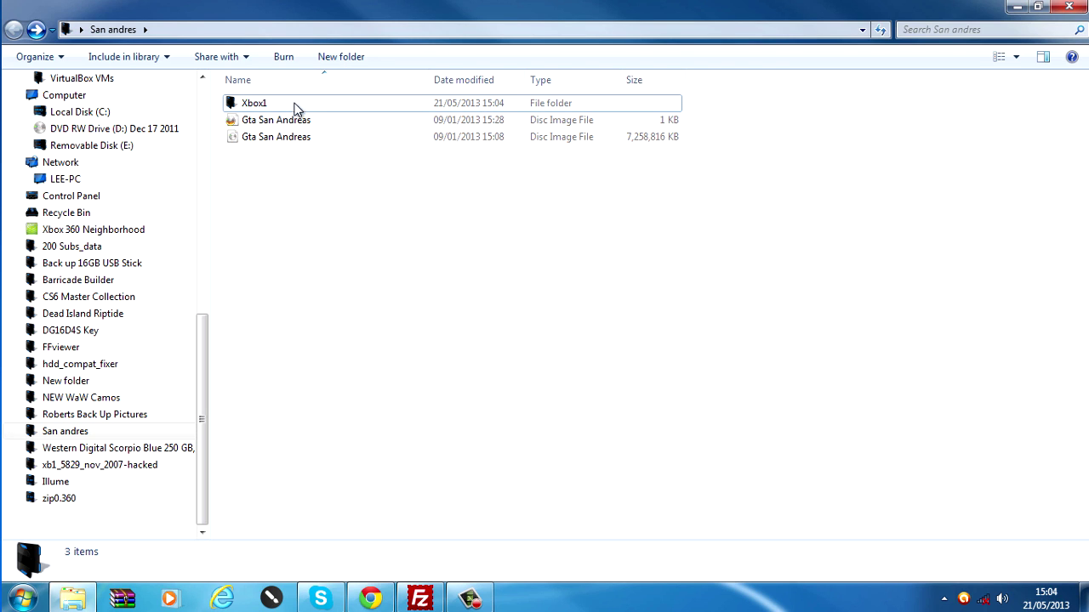
Check the game files in the Gta San Andreas folder inside Xbox1 and clear the folder window from the desktop.
double_click(262, 105)
double_click(365, 107)
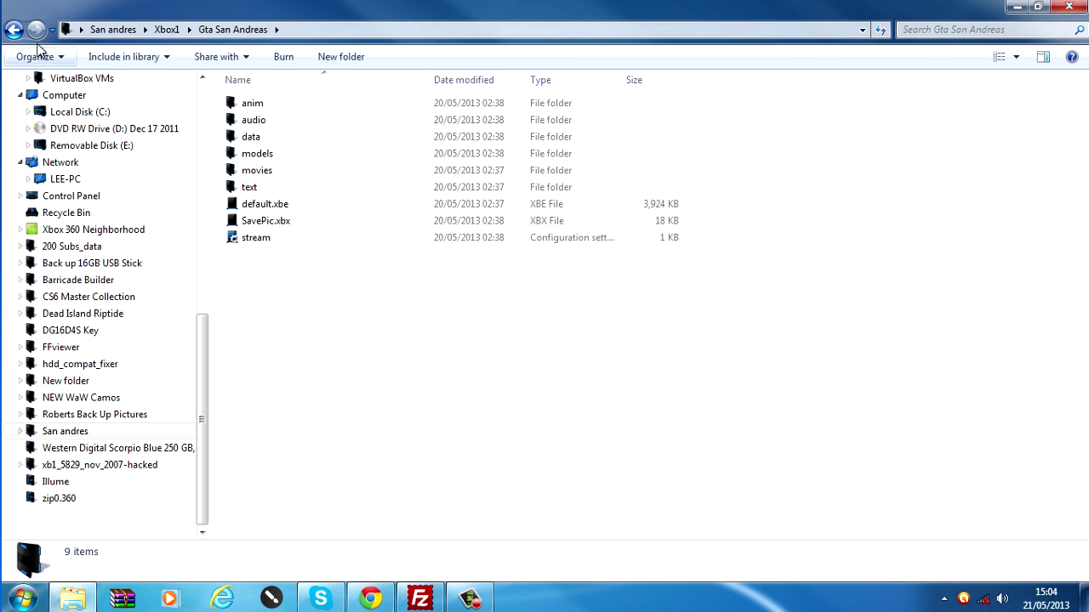
double_click(13, 33)
double_click(281, 103)
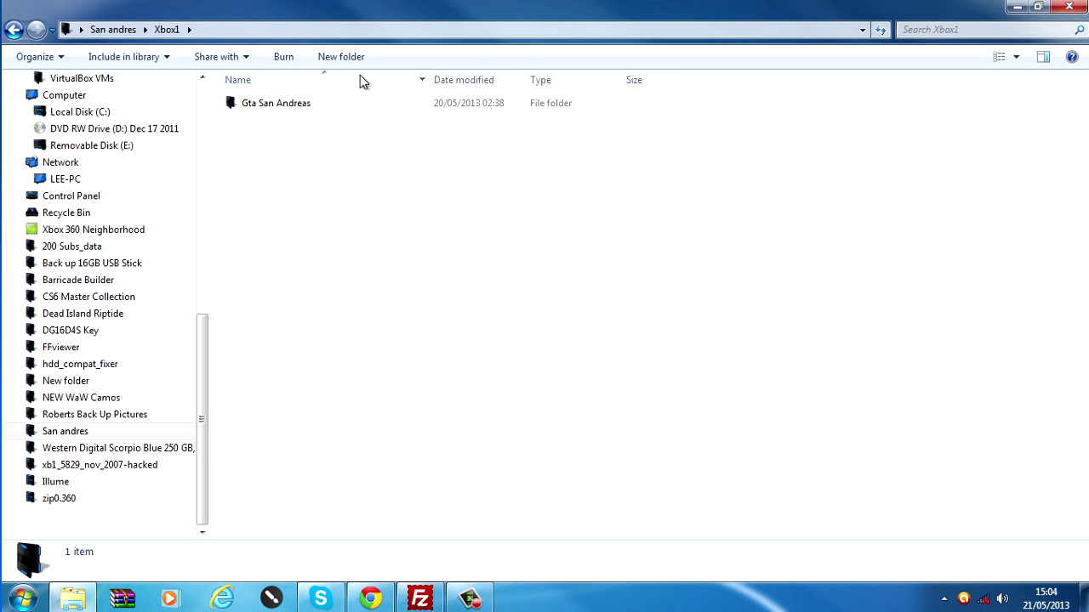
click(264, 106)
double_click(282, 107)
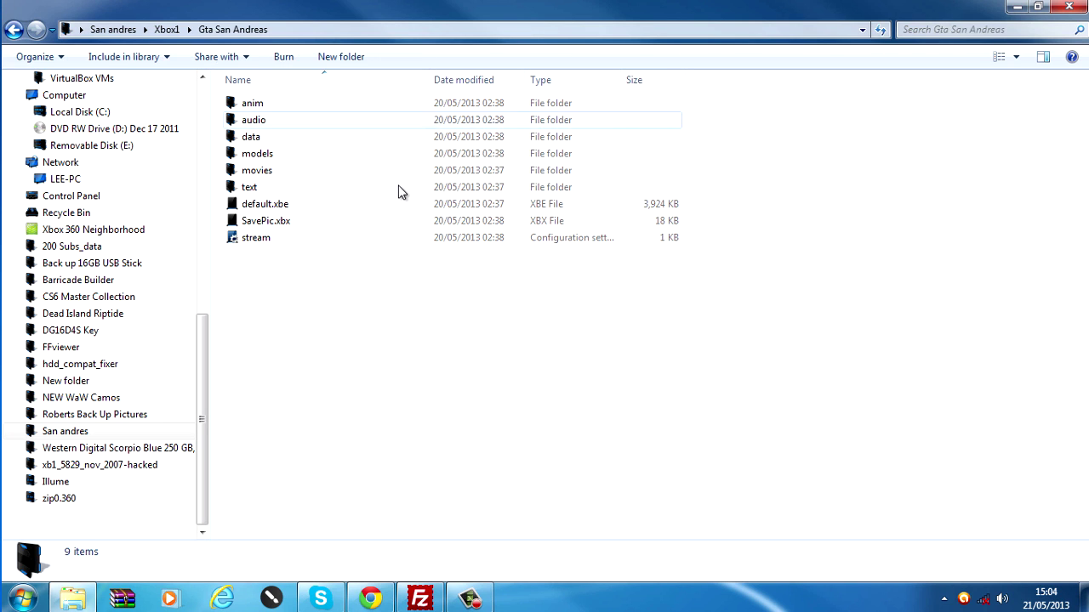
drag(456, 248, 401, 70)
click(730, 449)
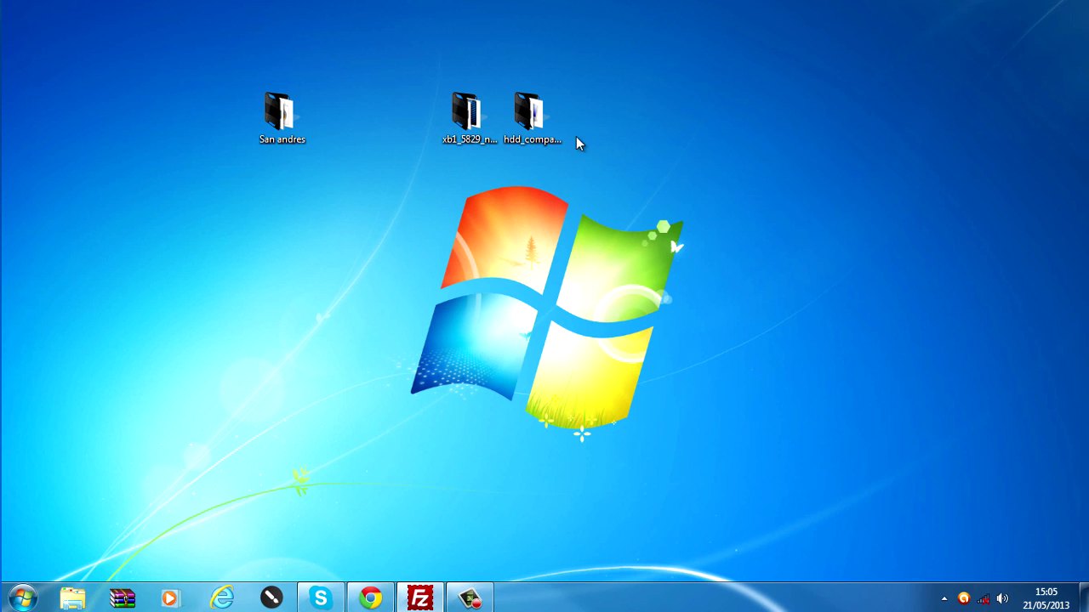
Inspect the contents of the hdd_compat_fixer folder on the desktop and close its window.
click(541, 128)
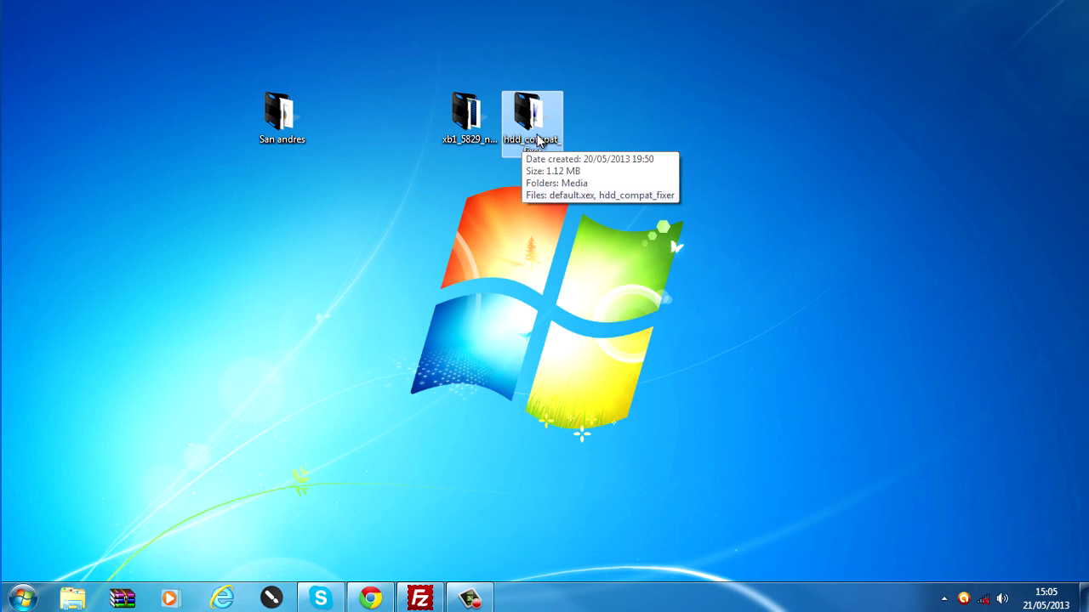
double_click(533, 128)
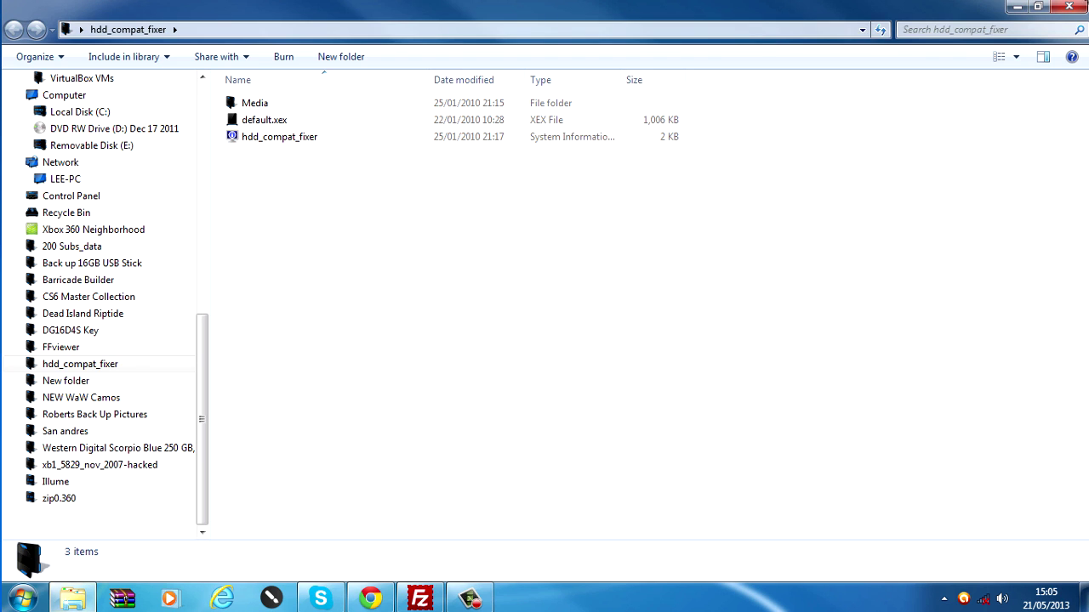
click(1069, 7)
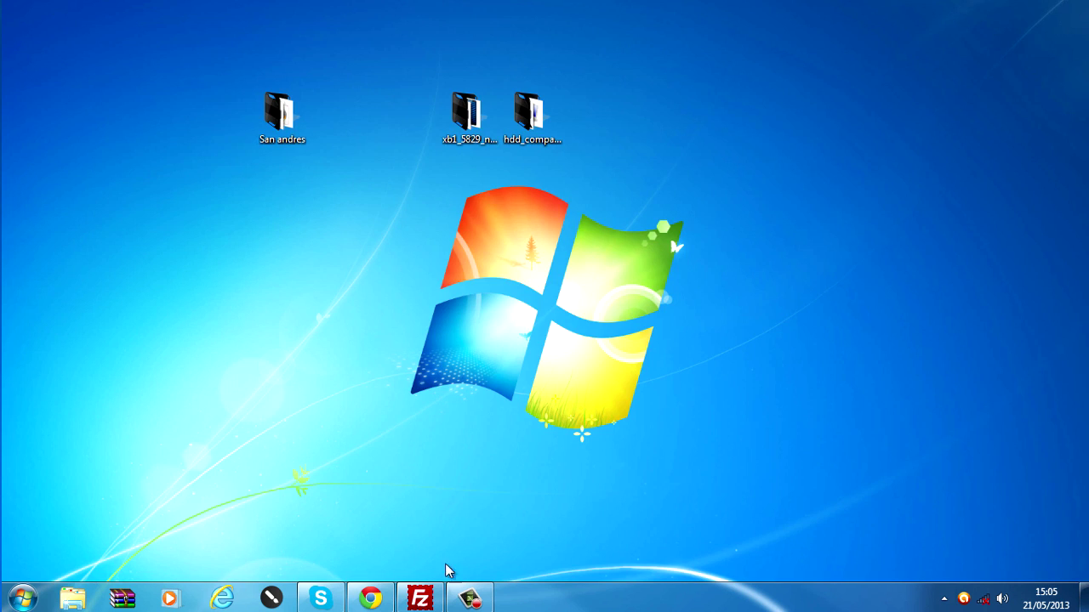
Switch to FileZilla, connect to the saved Jtag site and shrink the message log to enlarge the file lists.
click(429, 600)
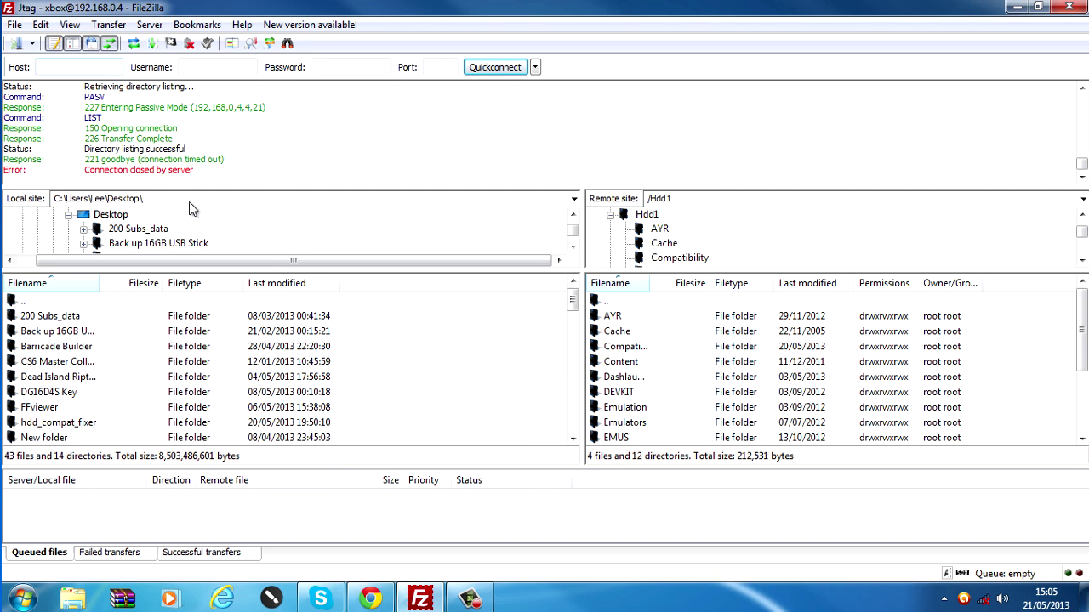
click(31, 43)
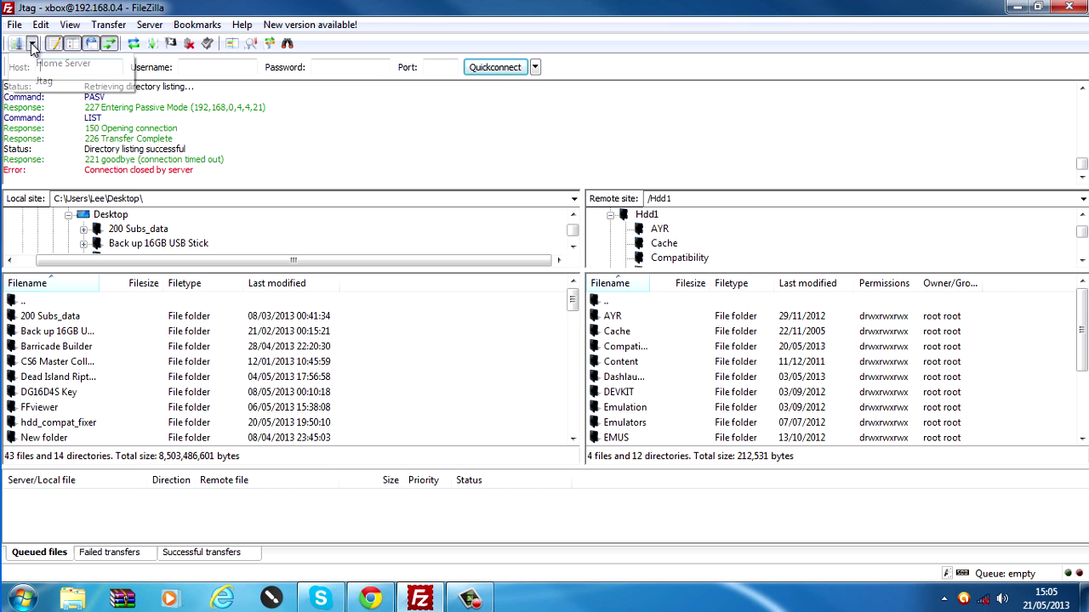
click(43, 81)
click(513, 339)
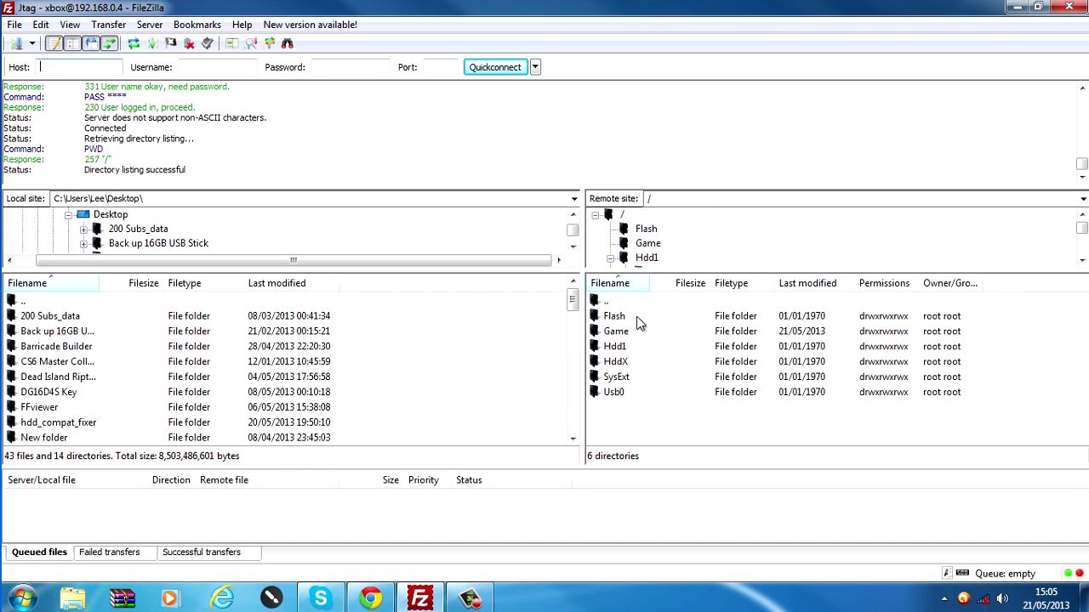
drag(554, 186, 554, 119)
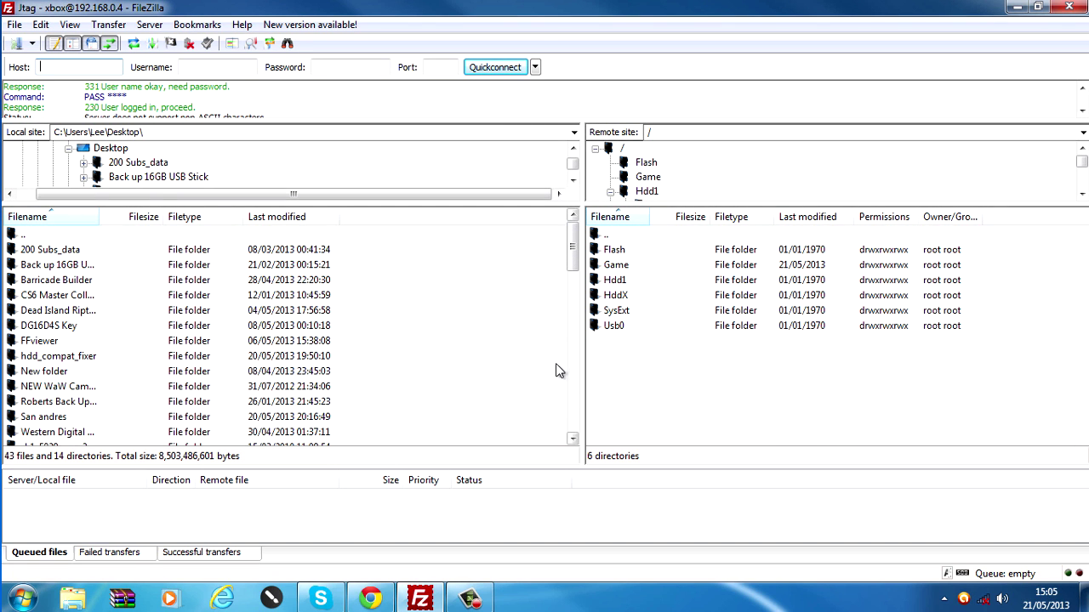
mouse_move(571, 250)
mouse_down()
mouse_move(571, 274)
mouse_move(572, 249)
mouse_up()
Open Hdd1 on the console and upload the local hdd_compat_fixer folder into it.
click(621, 288)
click(618, 286)
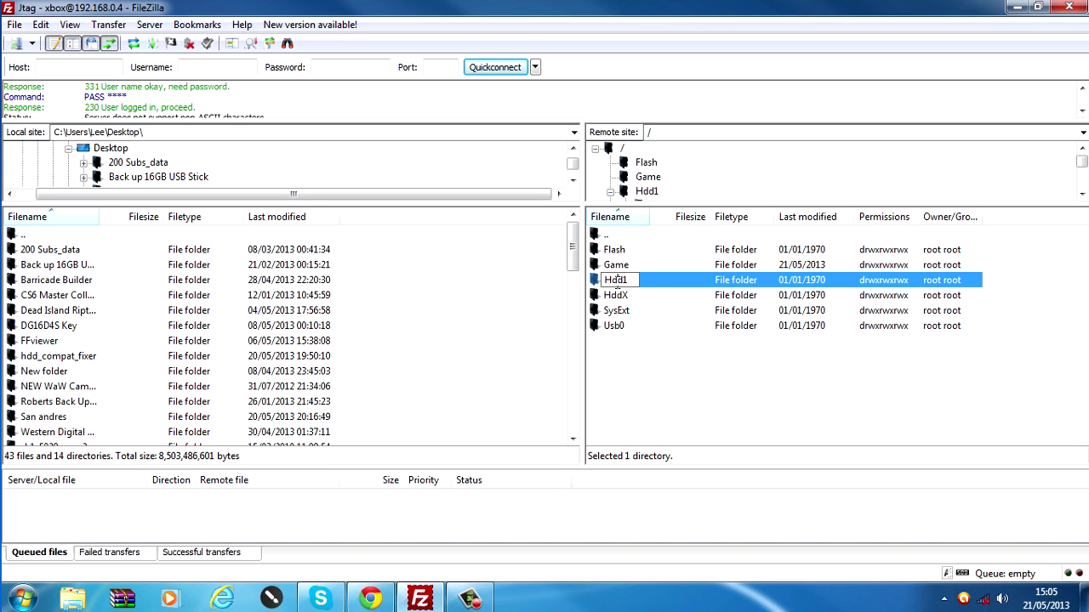
double_click(652, 290)
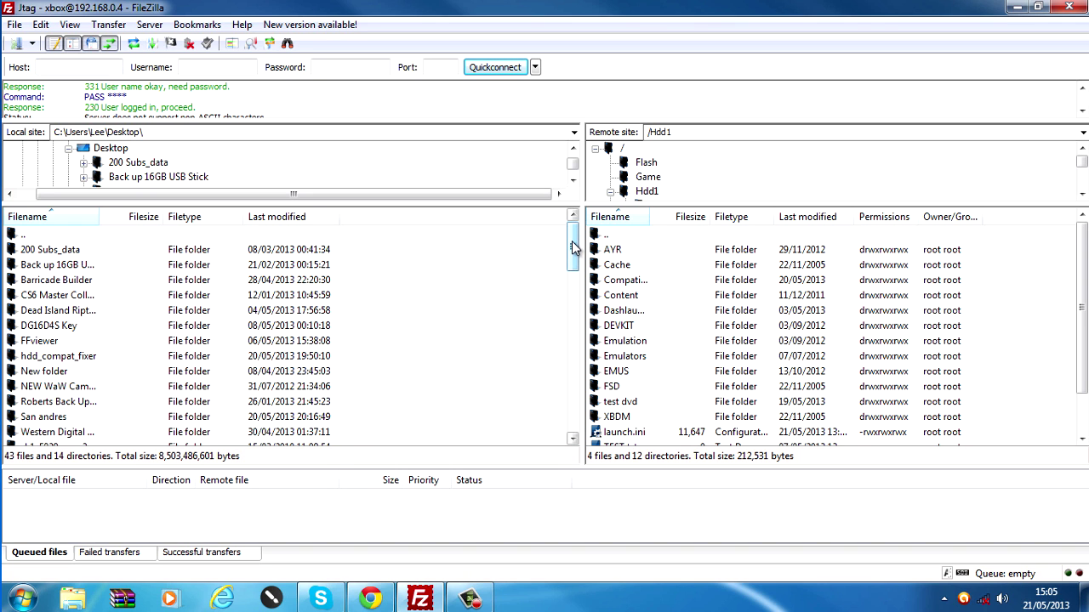
drag(574, 248, 405, 318)
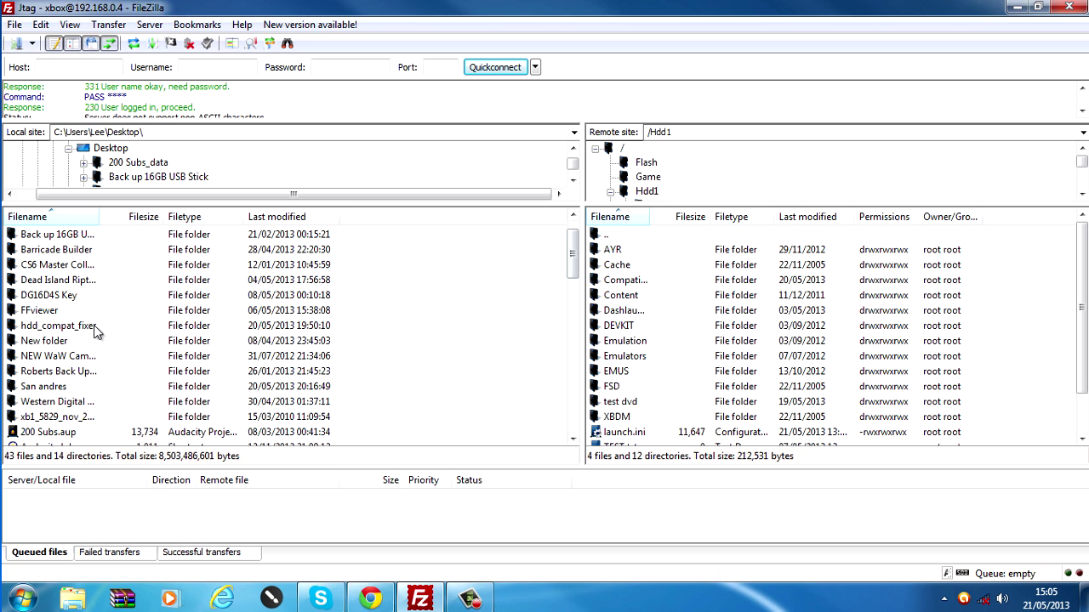
click(58, 329)
drag(58, 332, 1001, 311)
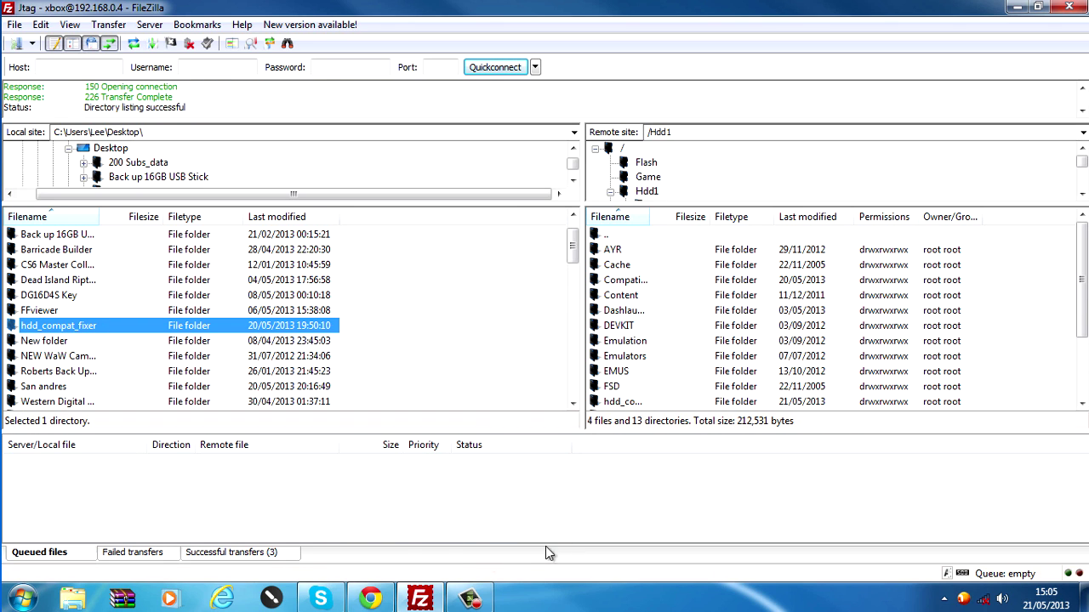
Compare the uploaded hdd_compat_fixer folder's contents with the local copy and close FileZilla.
double_click(652, 400)
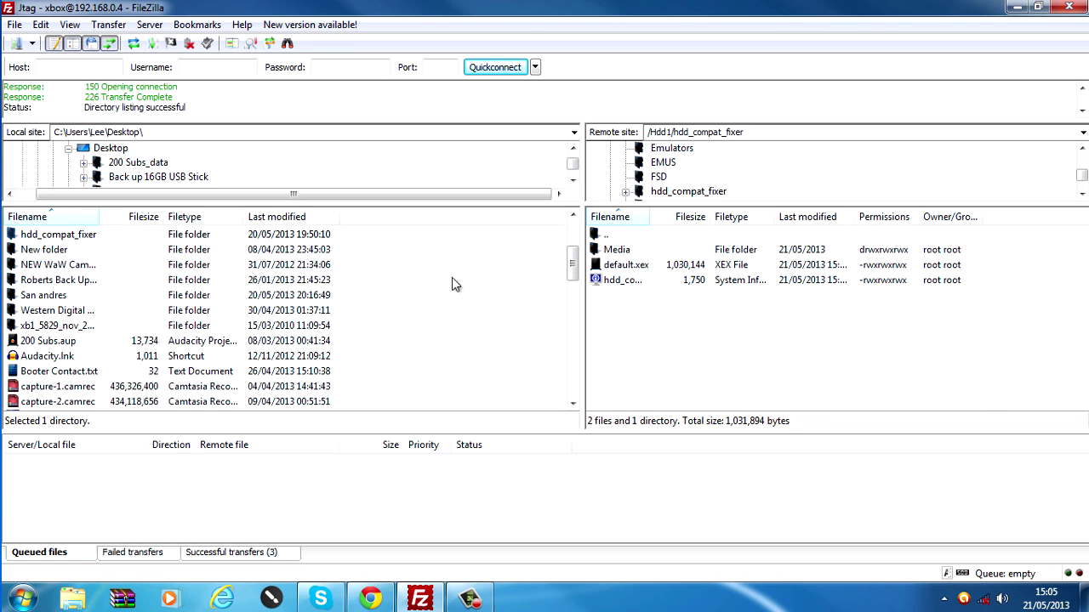
double_click(60, 235)
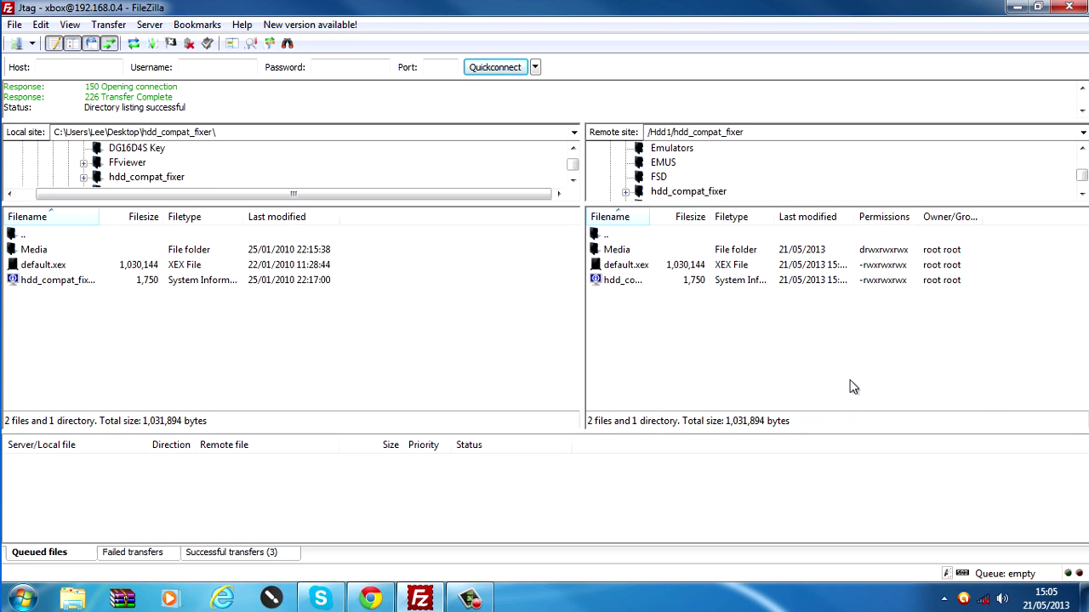
click(1068, 7)
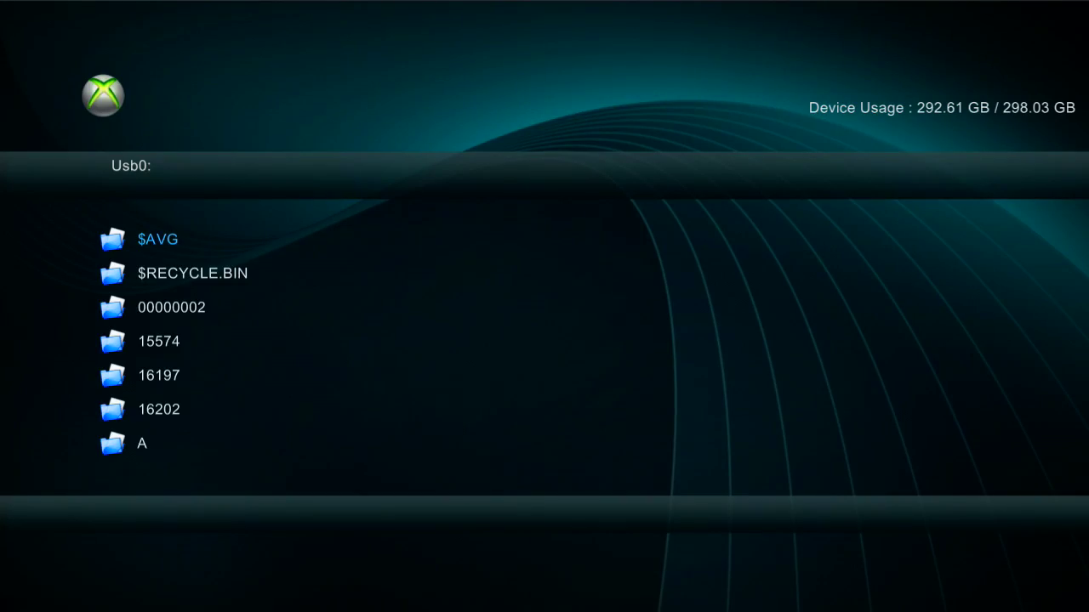
Switch the console's file browser from Usb0 to the Hdd1 drive.
key(Down)
key(Down)
key(Down)
key(Down)
key(Down)
key(Down)
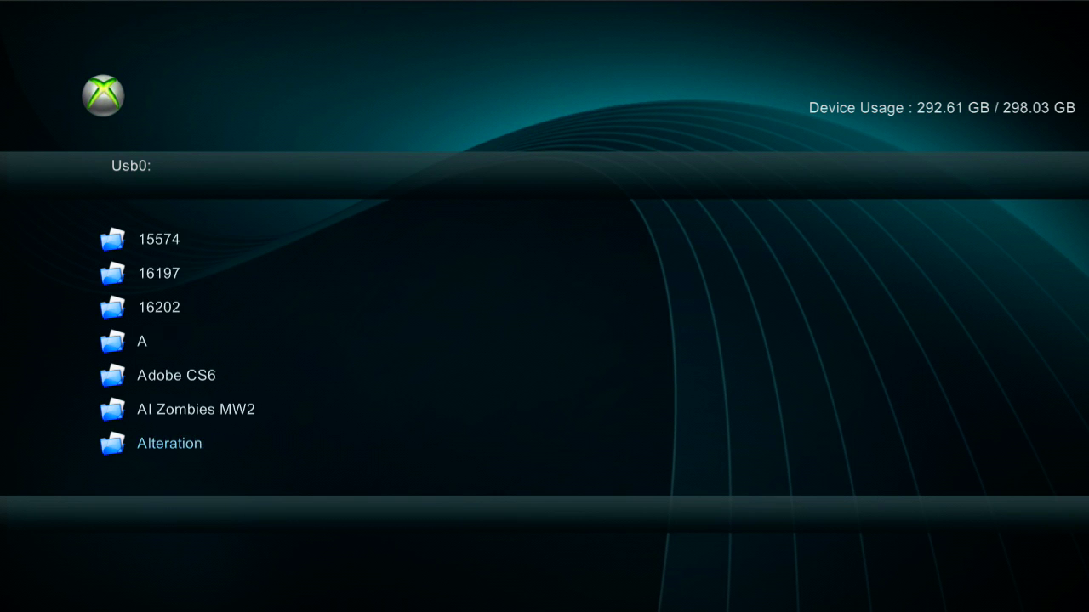
key(Tab)
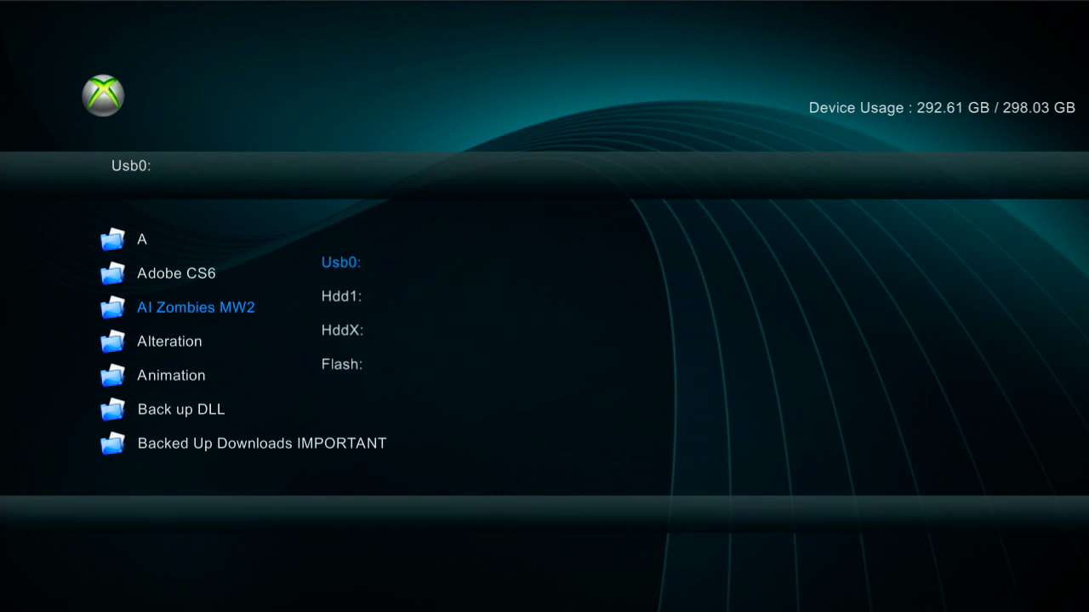
key(Down)
key(Return)
Look through the Hdd1 folders and highlight hdd_compat_fixer.
key(Down)
key(Down)
key(Down)
key(Down)
key(Down)
key(Down)
key(Down)
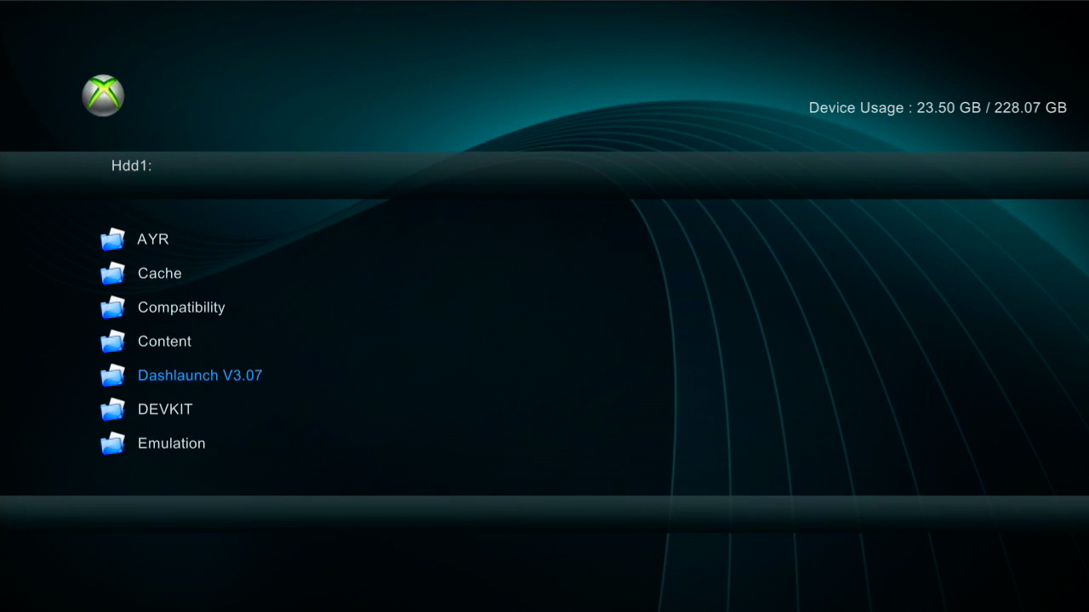
key(Down)
key(Down)
key(Down)
key(Down)
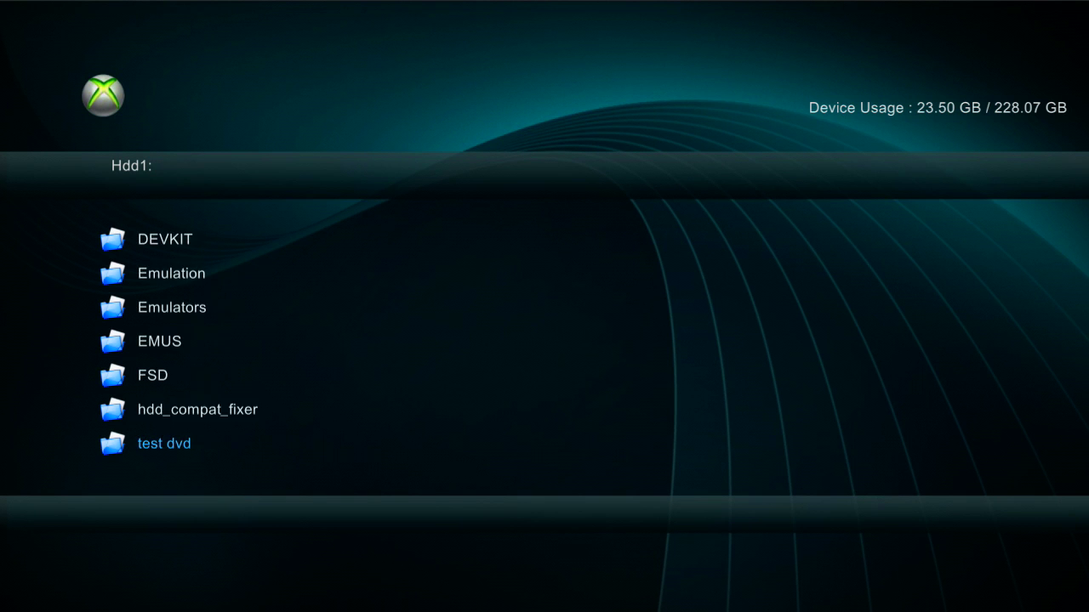
key(Up)
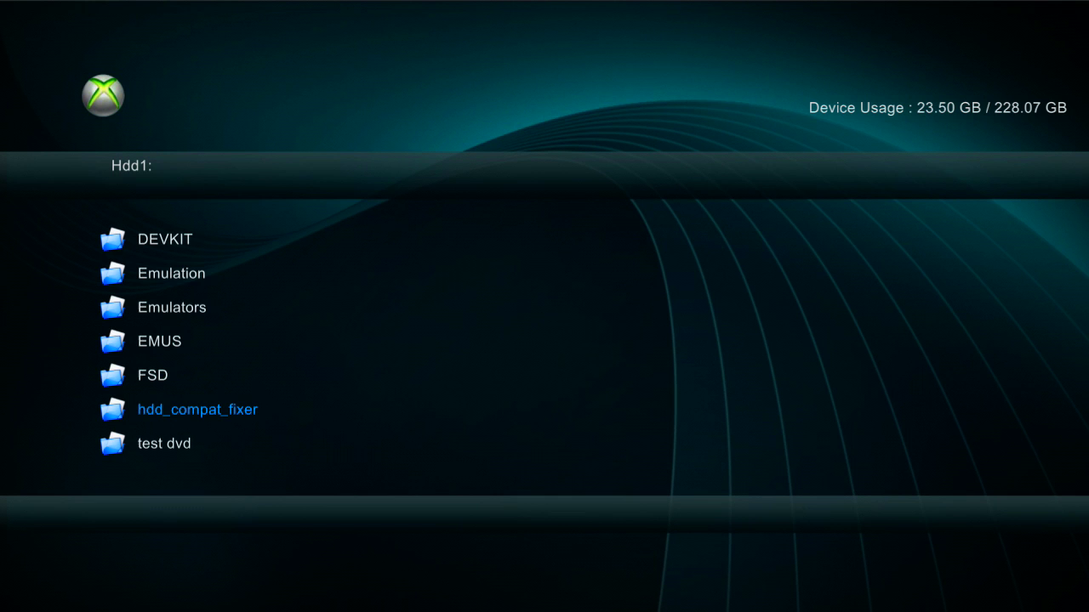
key(Tab)
key(Up)
key(Down)
key(Up)
key(Tab)
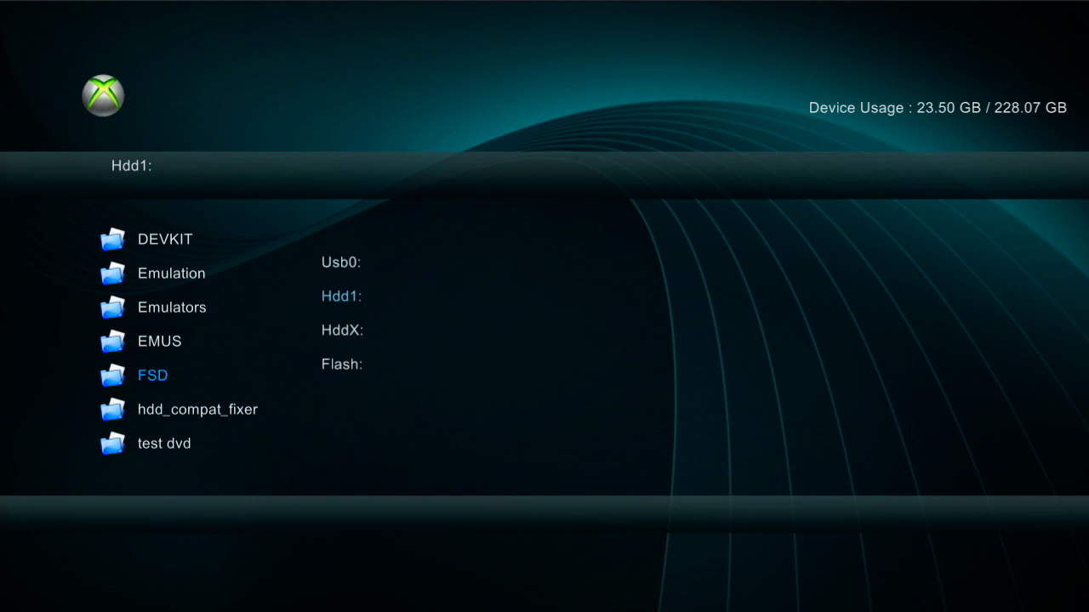
key(Down)
key(Up)
key(Escape)
key(Up)
key(Up)
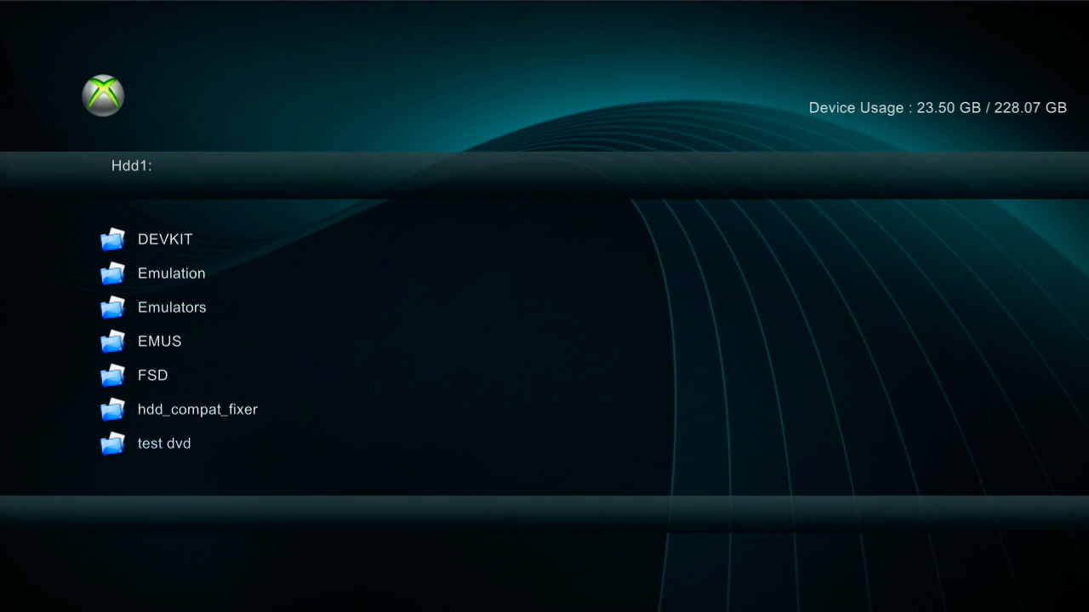
key(Down)
key(Down)
key(Down)
key(Down)
key(Down)
key(Down)
key(Down)
key(Down)
key(Down)
key(Up)
key(Up)
key(Up)
key(Up)
key(Up)
key(Up)
key(Up)
key(Up)
key(Up)
key(Up)
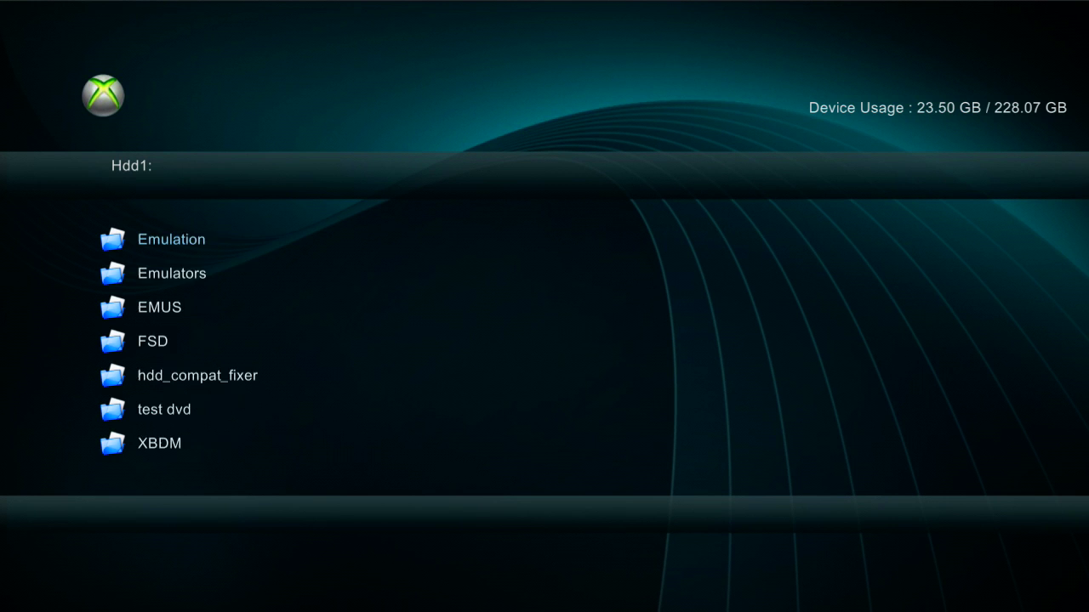
key(Up)
key(Up)
key(Down)
key(Down)
key(Down)
key(Down)
key(Up)
Switch the file browser to the HddX drive to view its Compatibility folder.
key(Tab)
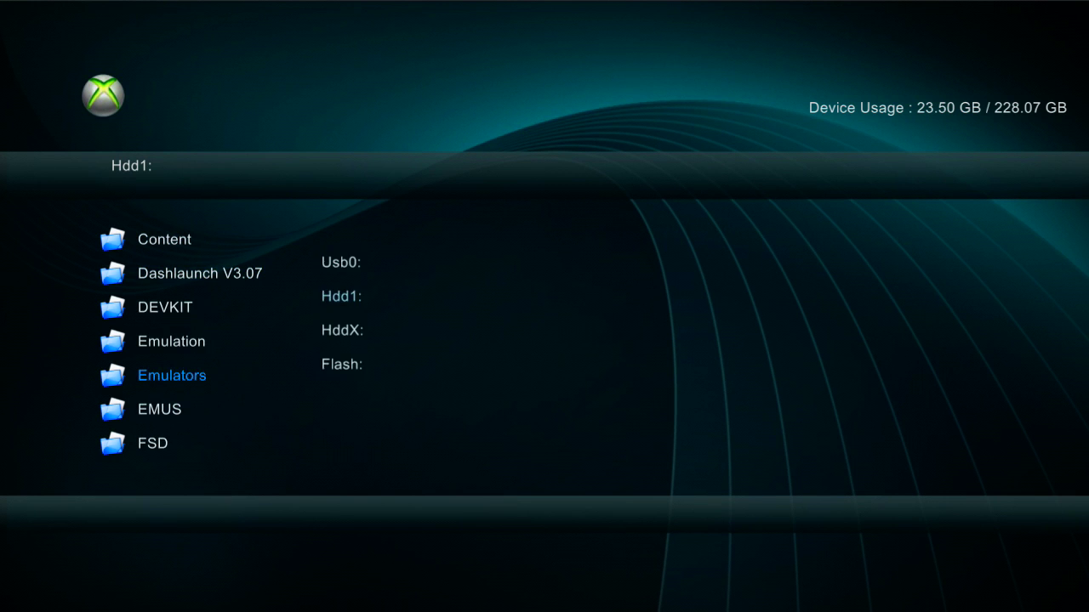
key(Down)
key(Up)
key(Down)
key(Up)
key(Down)
key(Return)
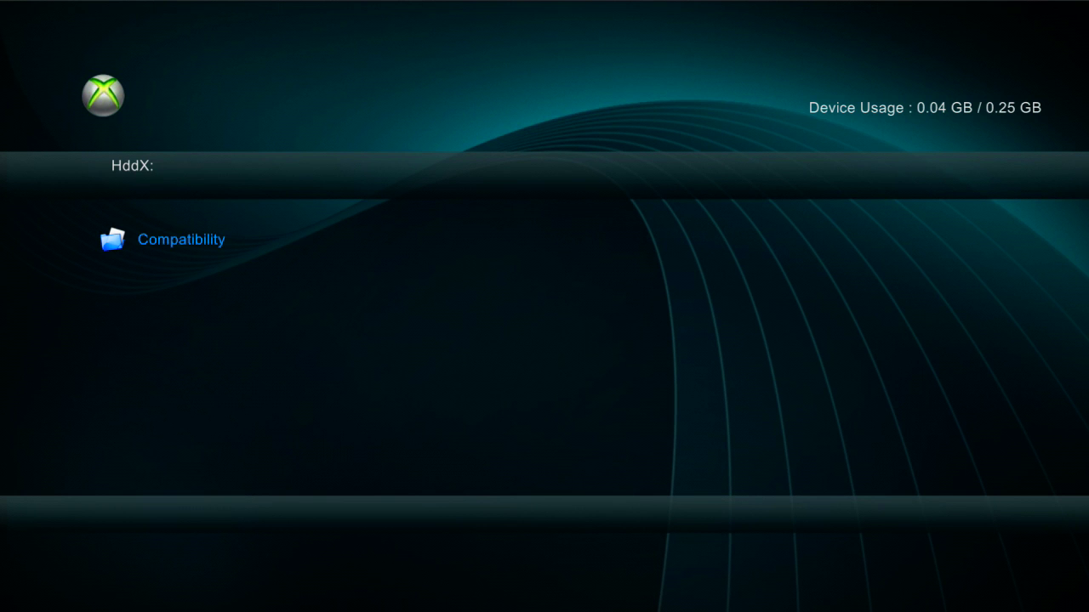
Return the file browser from HddX to the Hdd1 drive.
key(Tab)
key(Up)
key(Down)
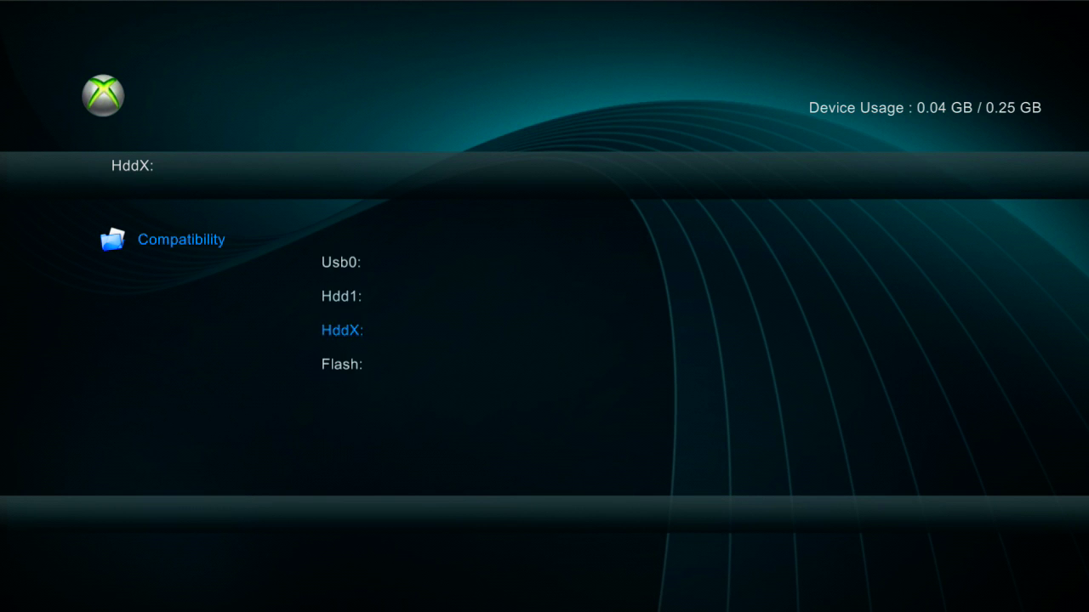
key(Up)
key(Down)
key(Up)
key(Down)
key(Up)
key(Down)
key(Up)
key(Return)
key(Up)
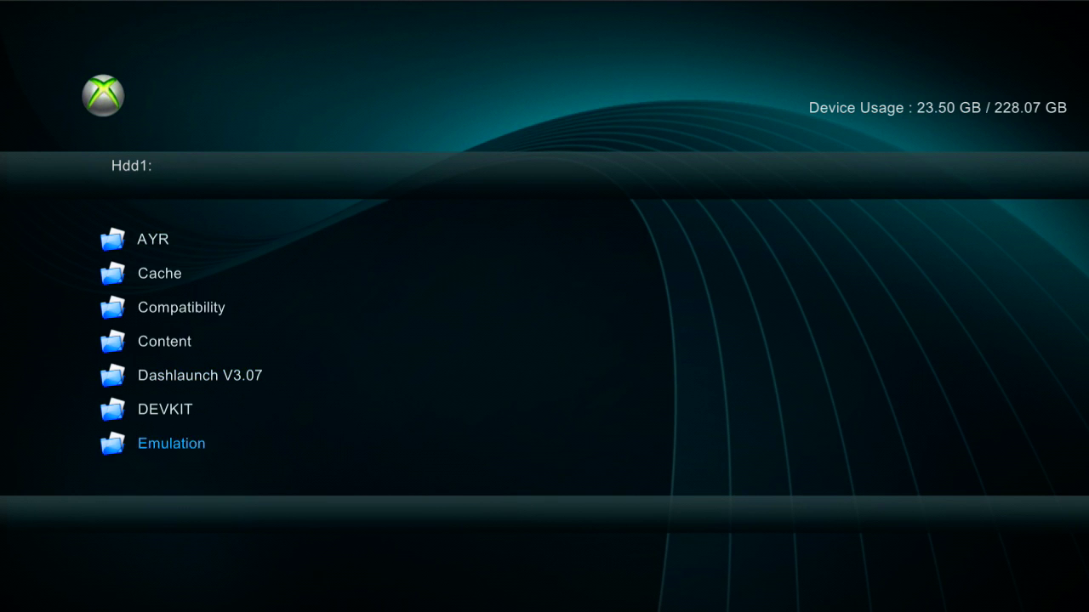
Find the hdd_compat_fixer folder on Hdd1 and open it.
key(Page_Down)
key(Down)
key(Up)
key(Up)
key(Up)
key(Up)
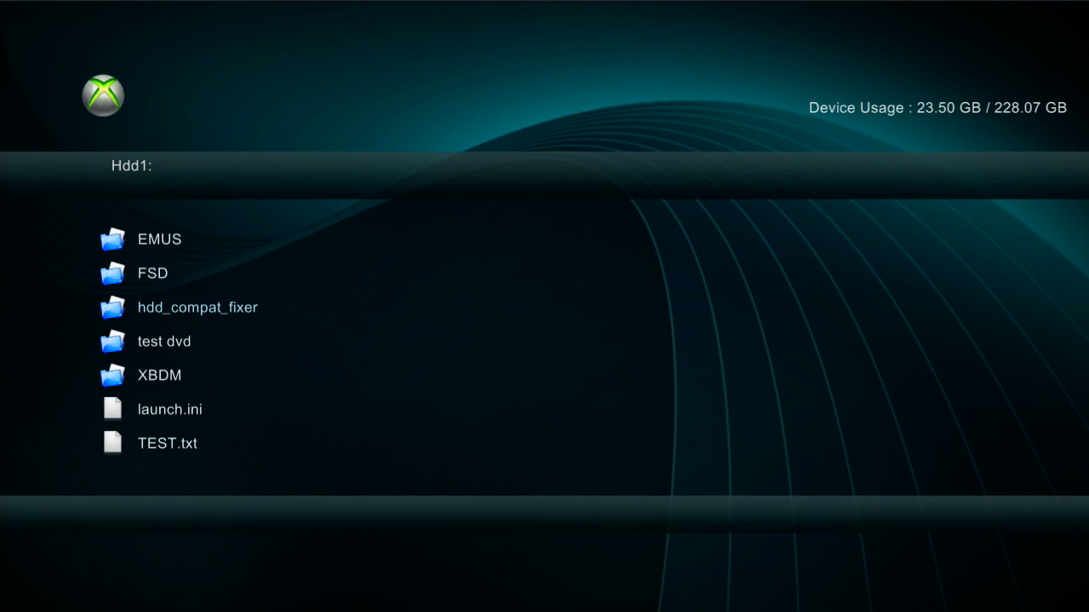
key(Right)
key(Down)
key(Escape)
key(Down)
key(Up)
key(Up)
key(Down)
key(Return)
key(Up)
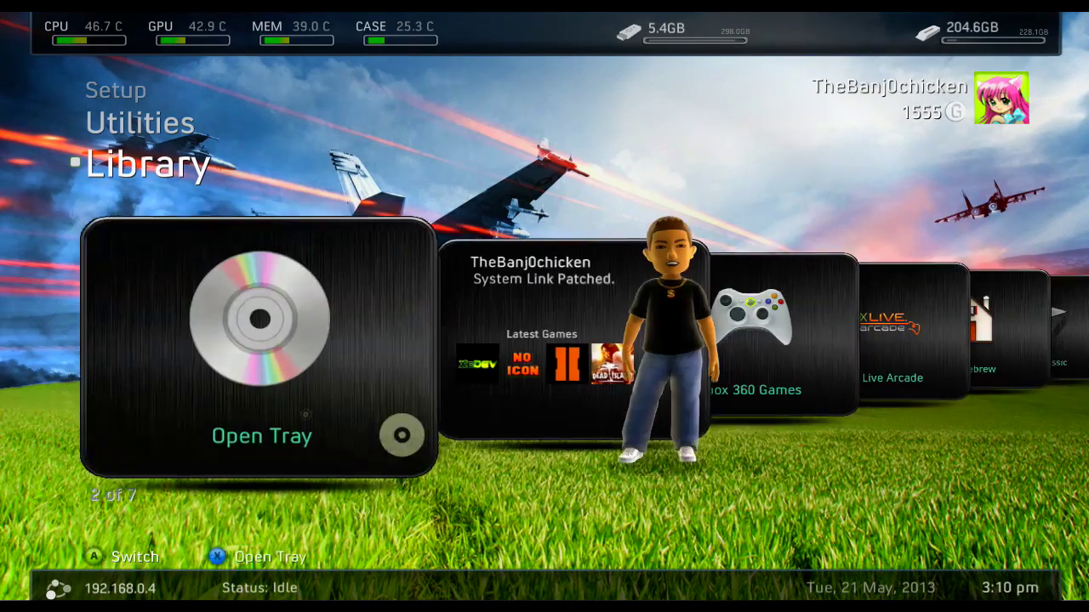
Go from the dashboard library back to the console's file browser and switch from Usb0 to the HddX drive.
key(super)
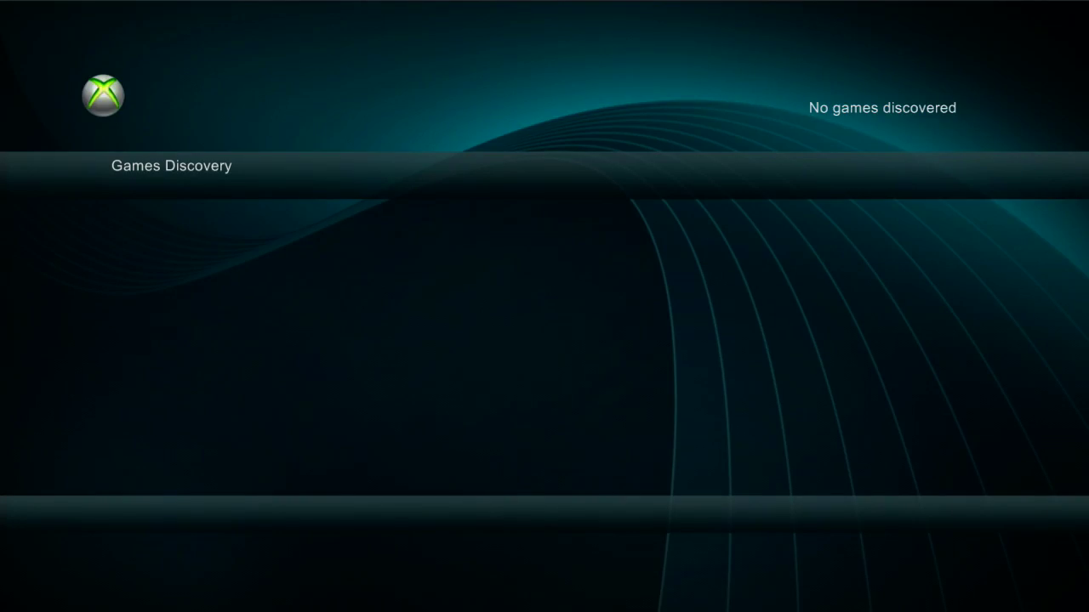
key(y)
key(Down)
key(Down)
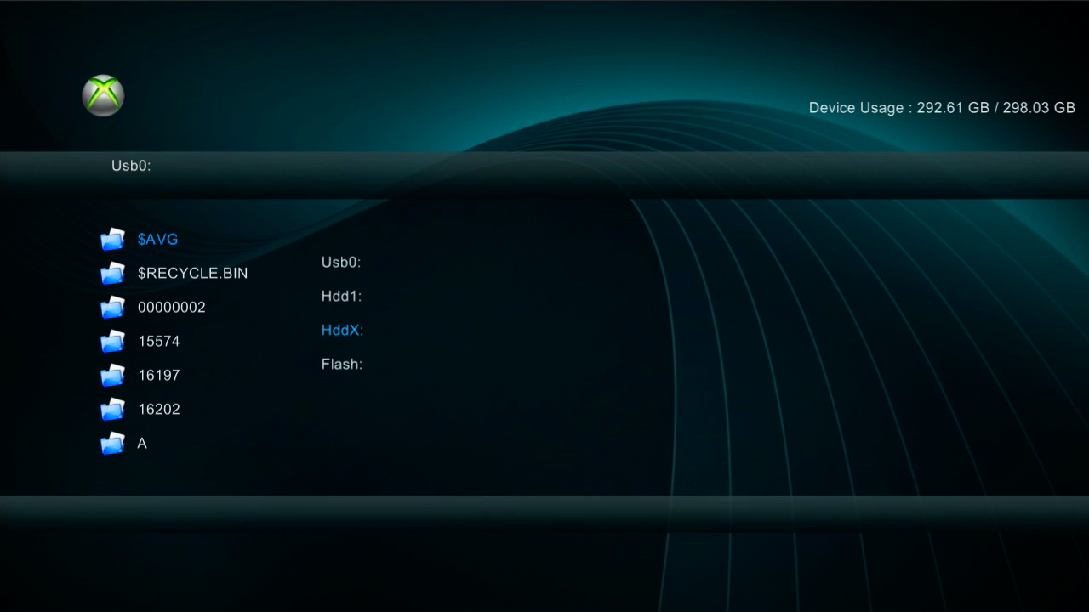
key(Return)
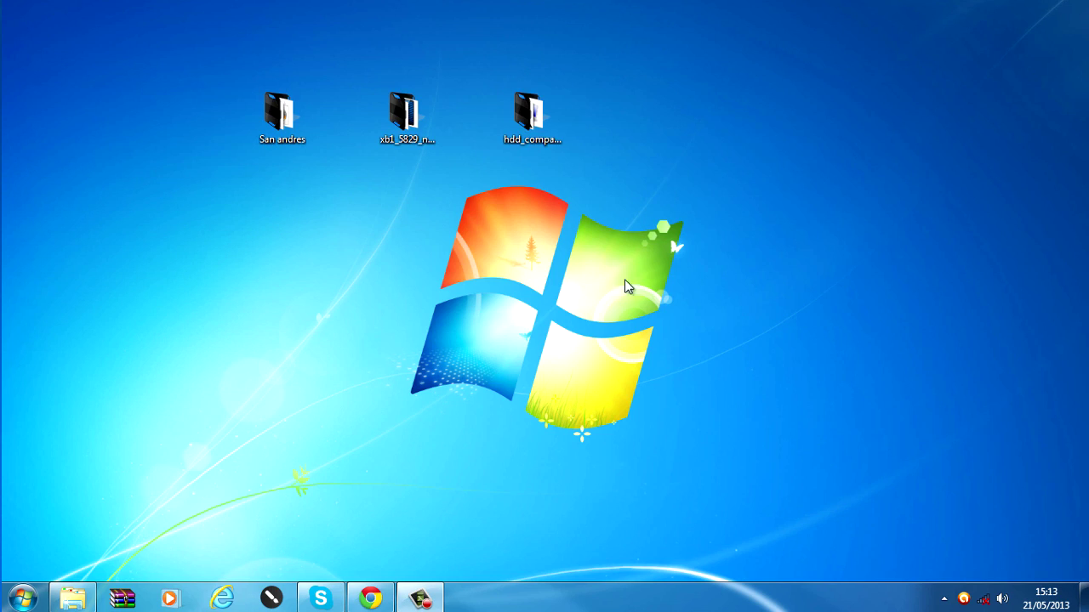
Find FileZilla by searching the computer for "file" and launch it.
click(405, 115)
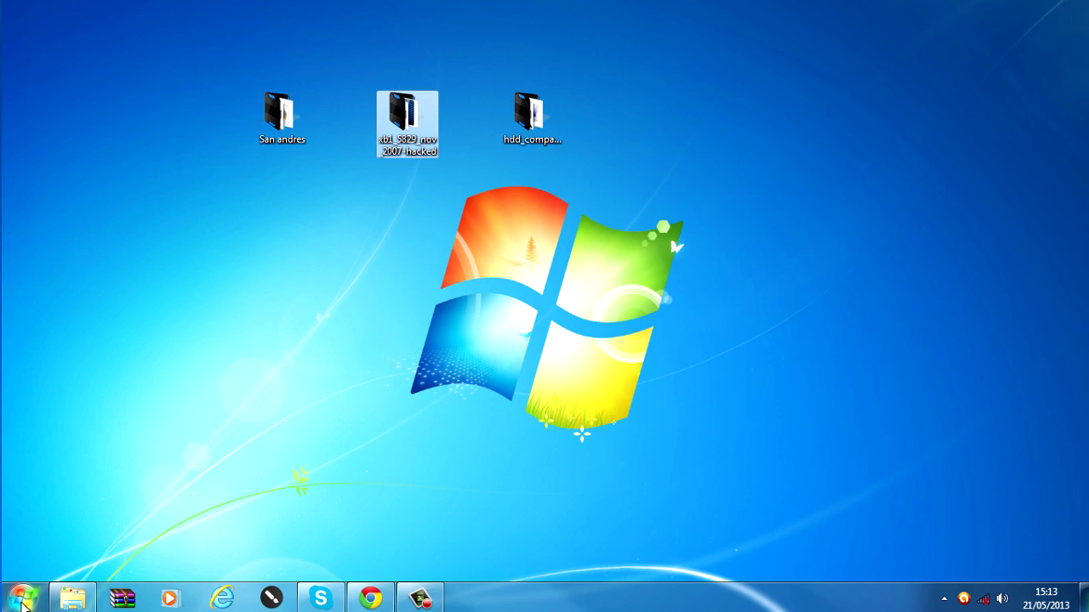
click(148, 562)
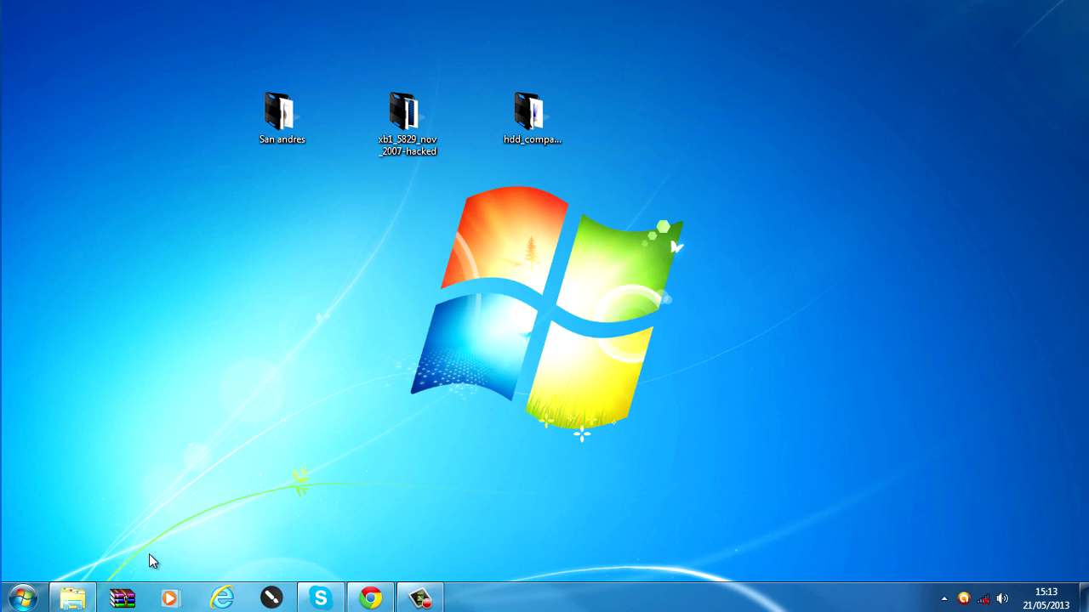
click(19, 595)
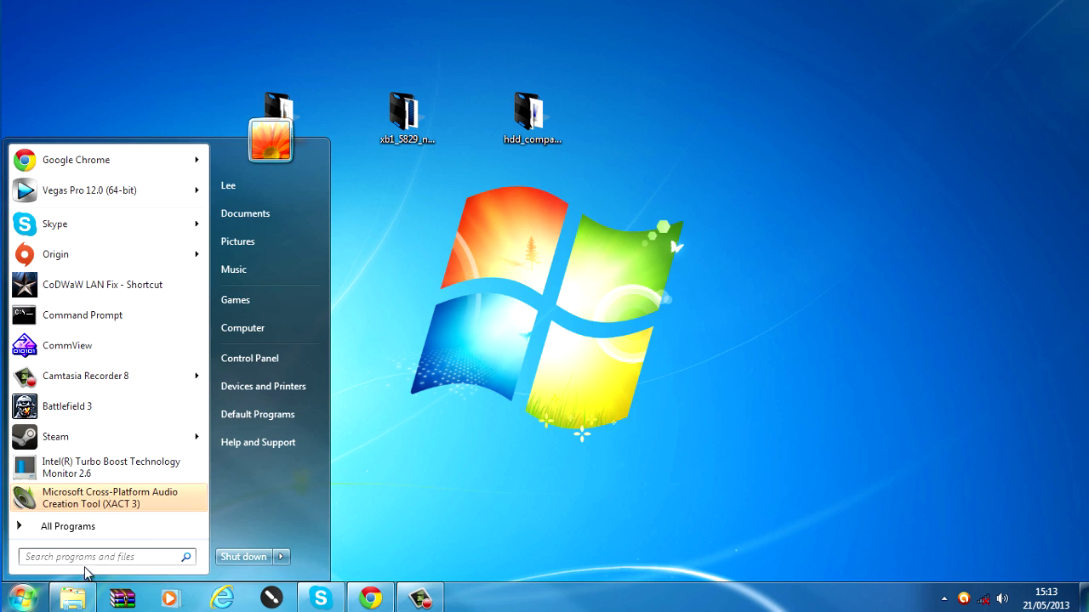
text(file)
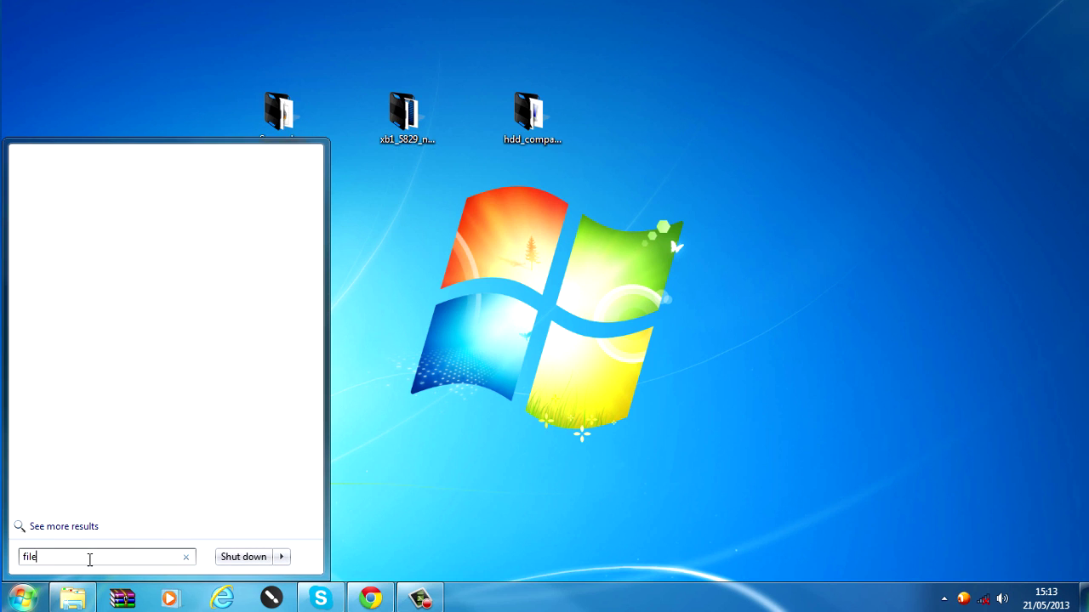
click(95, 202)
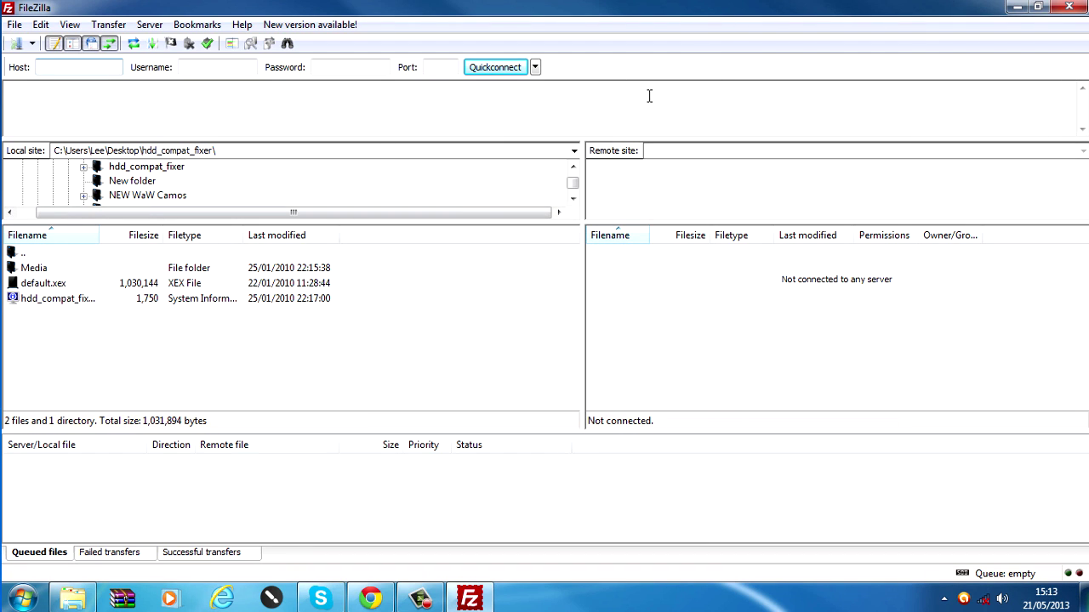
Connect to the saved Jtag site and resize the local and remote panes so the file lists have more room.
drag(482, 219, 488, 304)
drag(621, 221, 616, 301)
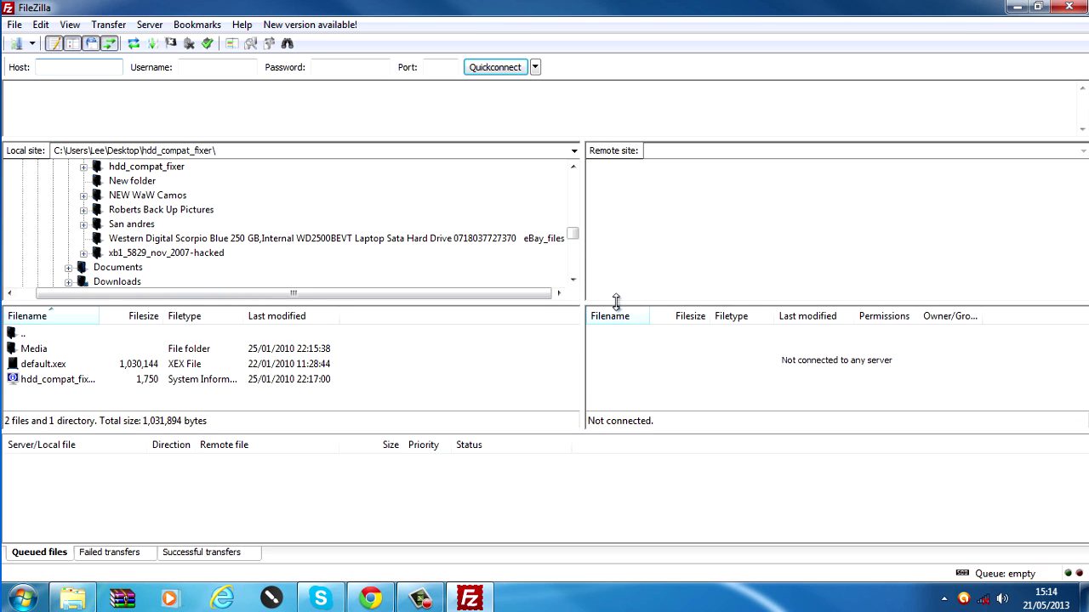
click(32, 43)
click(43, 82)
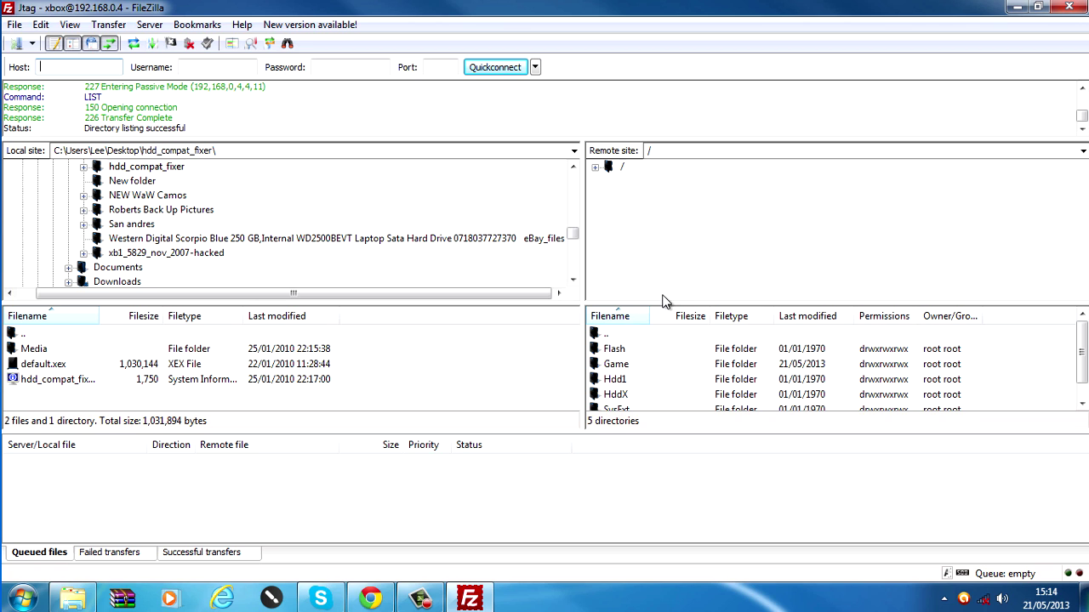
drag(659, 304, 646, 237)
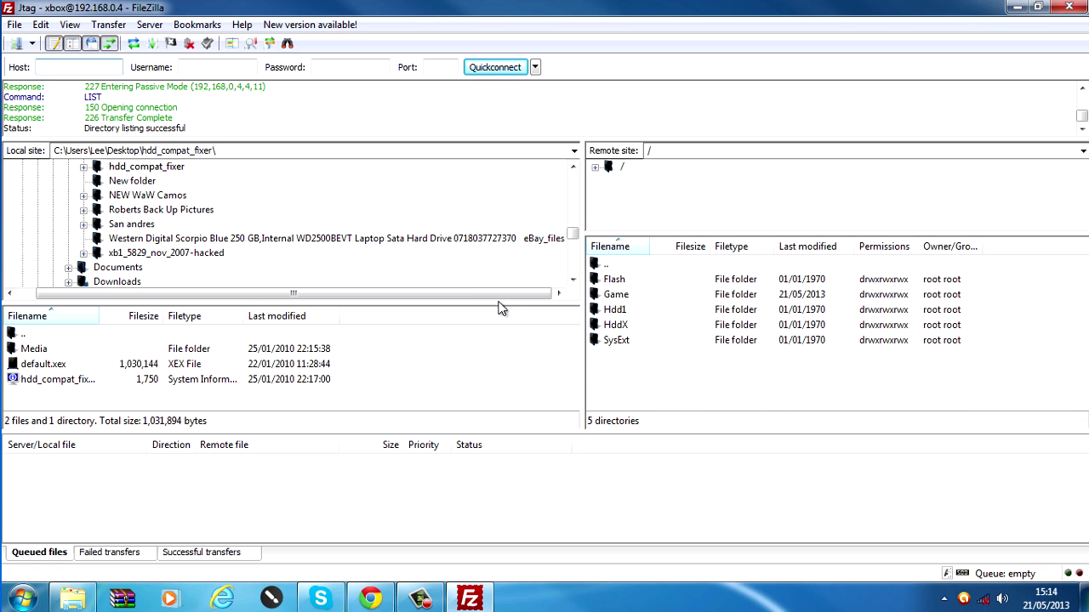
drag(502, 302, 503, 236)
Go up from hdd_compat_fixer to the local Desktop and open the xb1_5829_nov_2007-hacked folder.
double_click(35, 268)
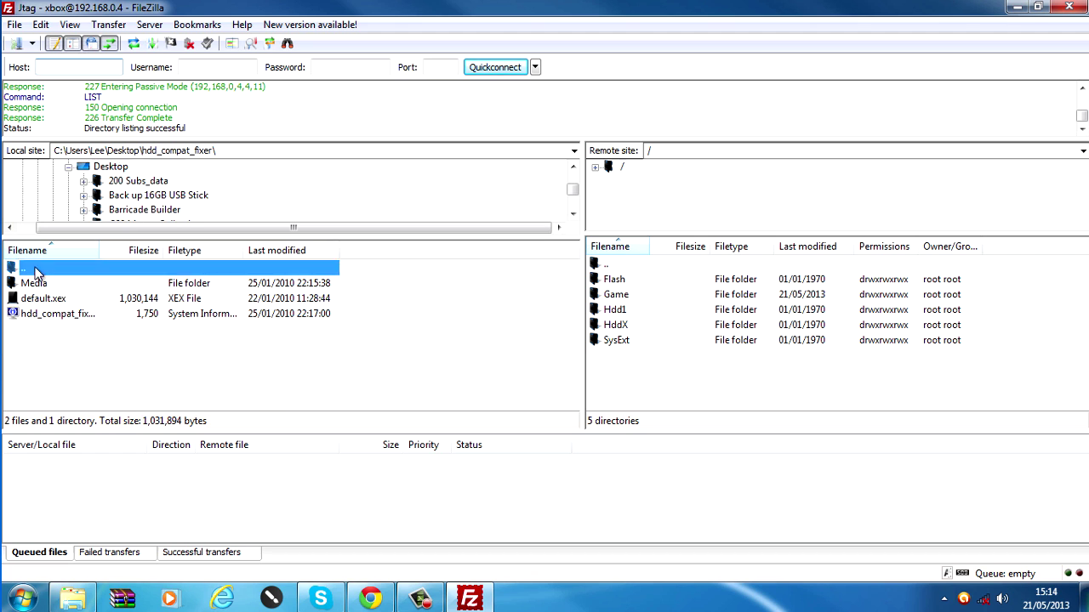
scroll(574, 273, down, 1)
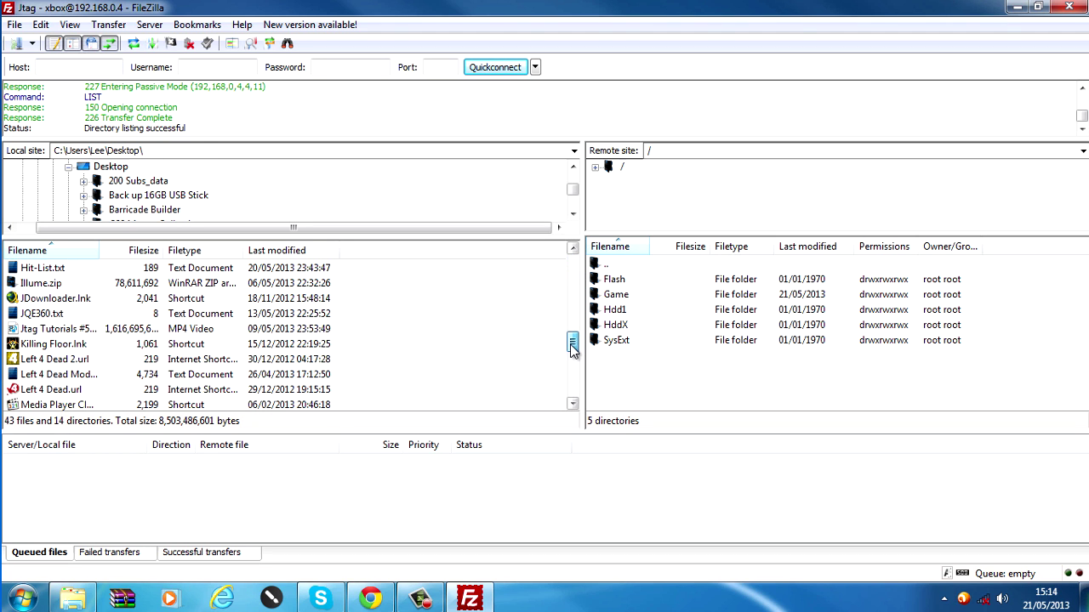
drag(572, 349, 573, 288)
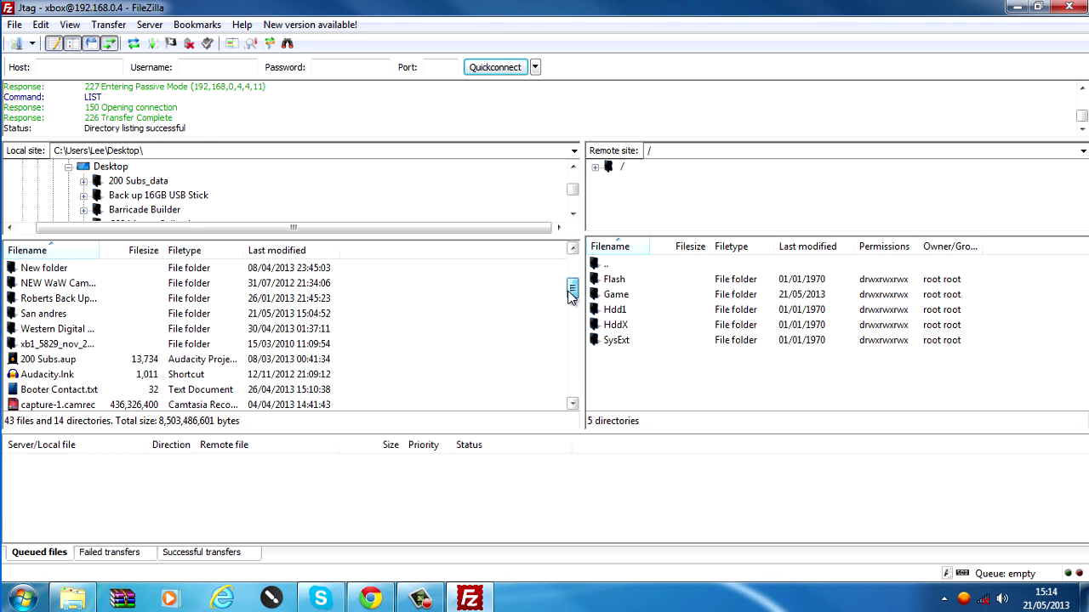
click(26, 345)
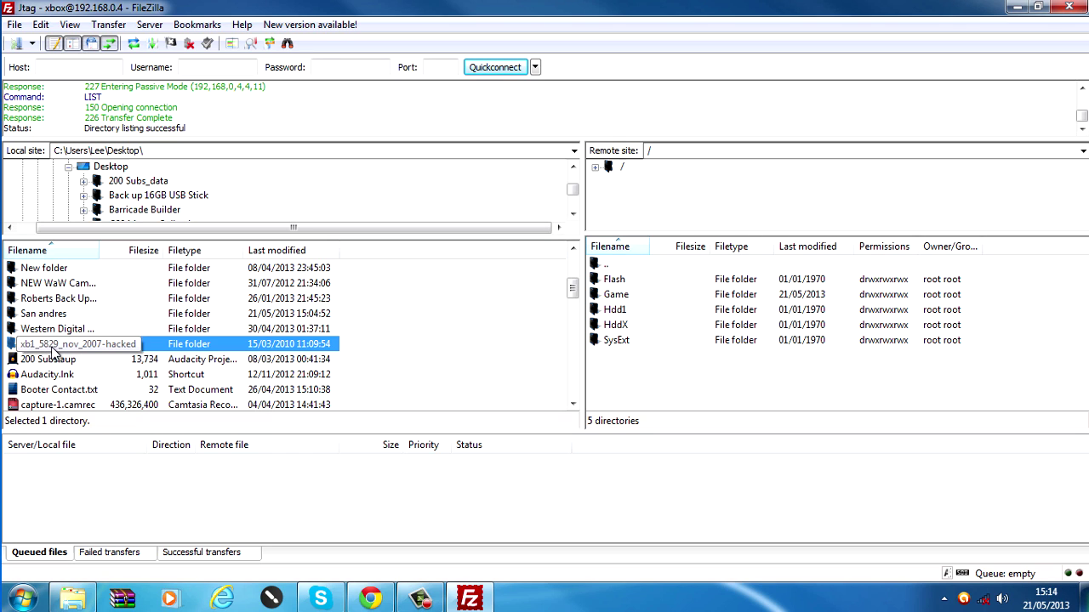
double_click(53, 349)
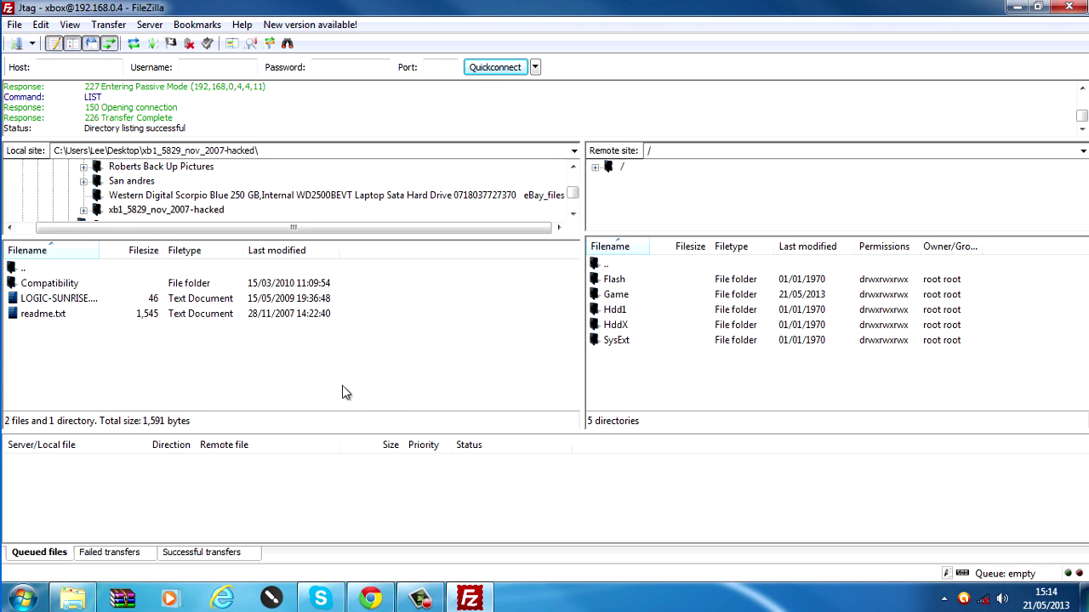
Open HddX on the console and upload the local Compatibility folder into it.
click(68, 286)
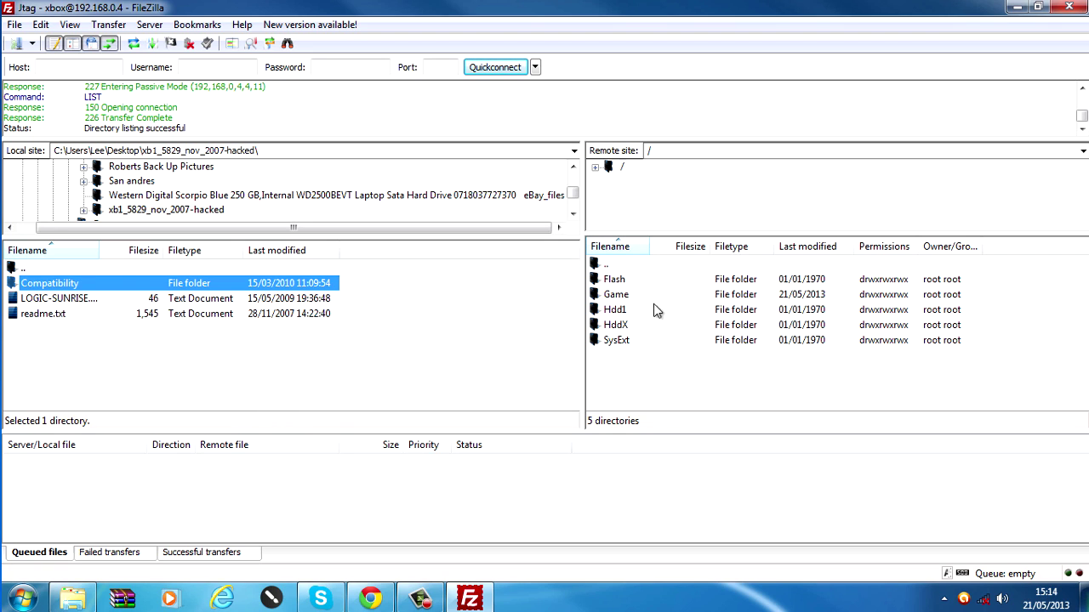
click(617, 328)
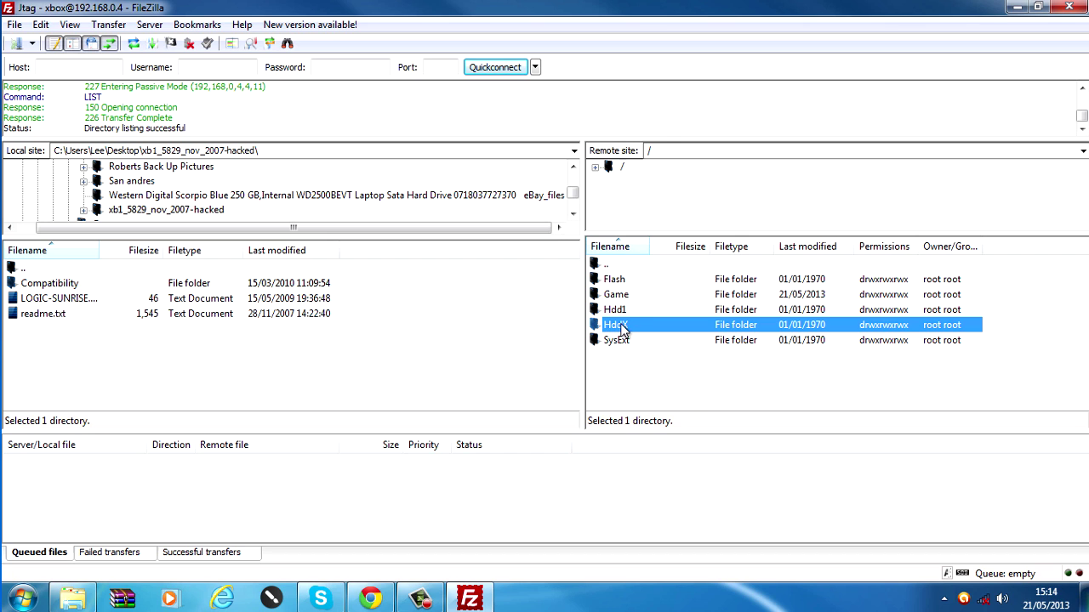
double_click(621, 329)
click(76, 289)
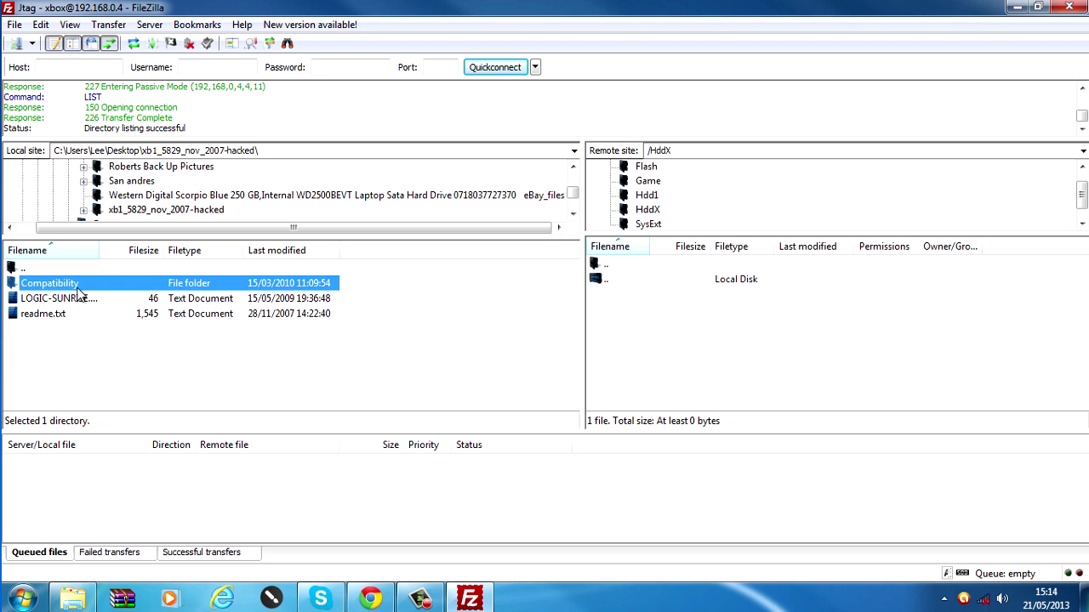
drag(37, 286, 680, 352)
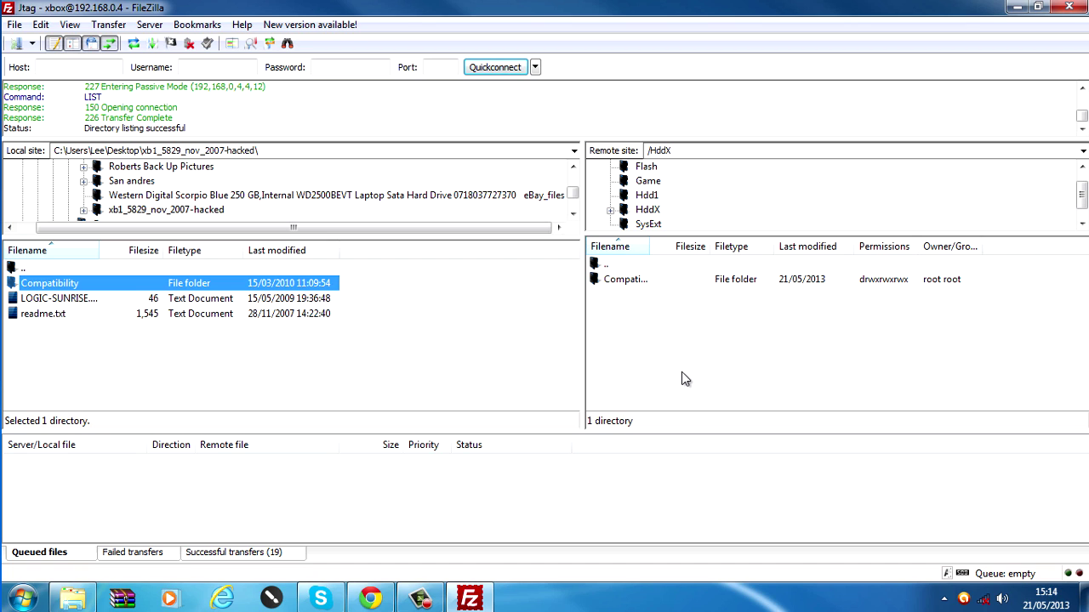
Examine the contents of the uploaded Compatibility folder on HddX, including its dash and fonts subfolders.
double_click(628, 279)
scroll(628, 279, down, 2)
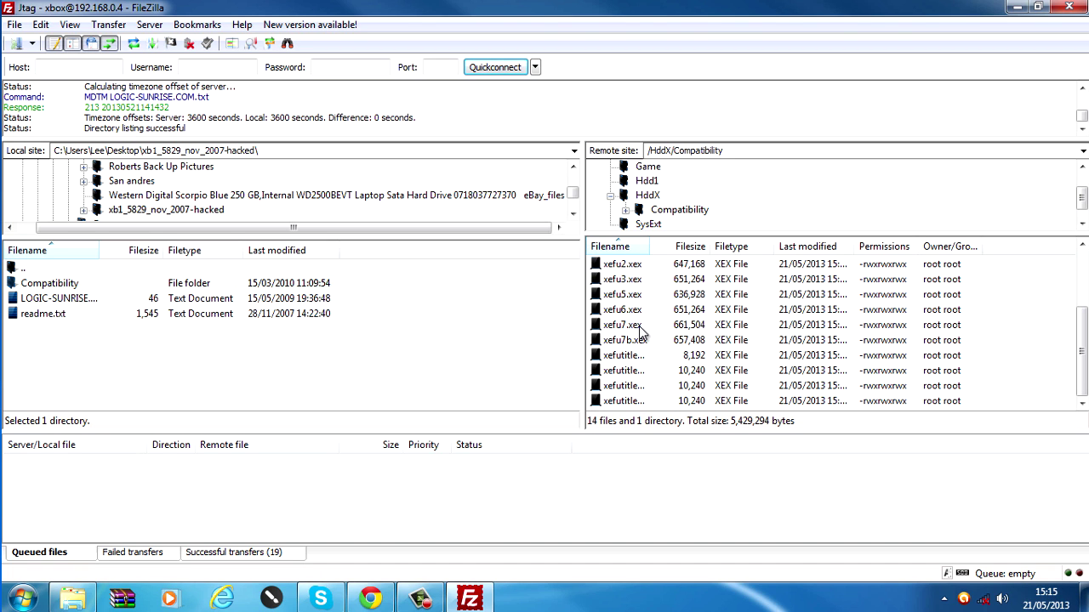
scroll(628, 278, up, 2)
double_click(614, 281)
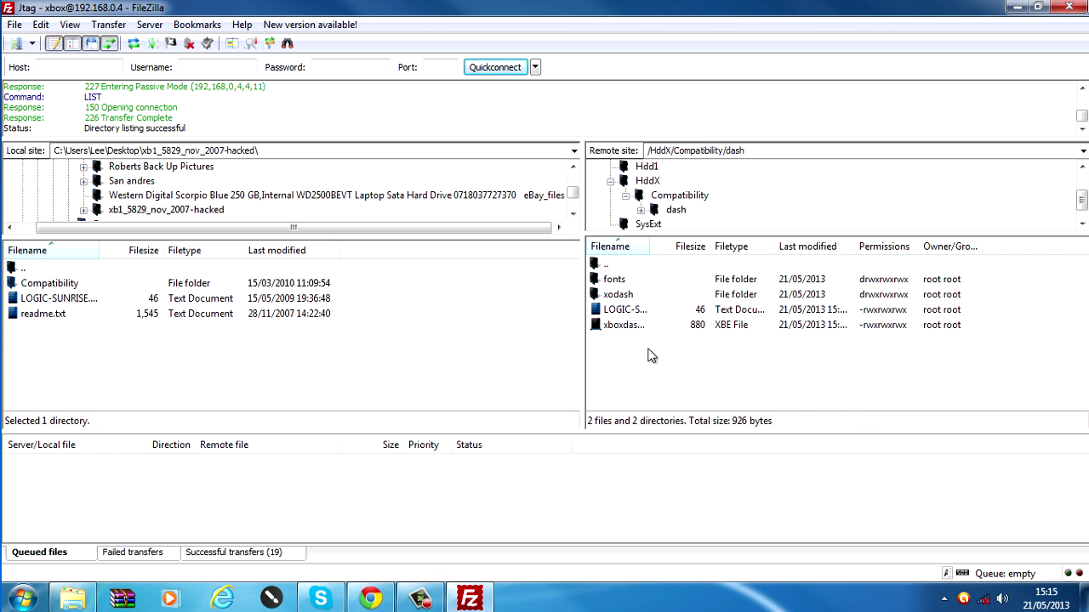
double_click(615, 281)
double_click(605, 267)
double_click(606, 267)
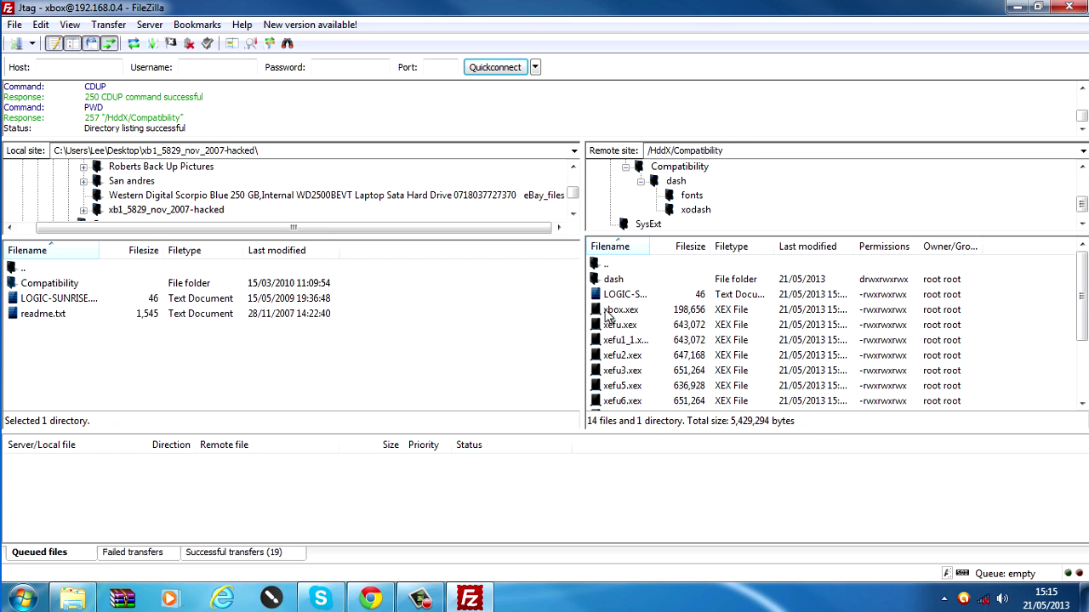
double_click(92, 267)
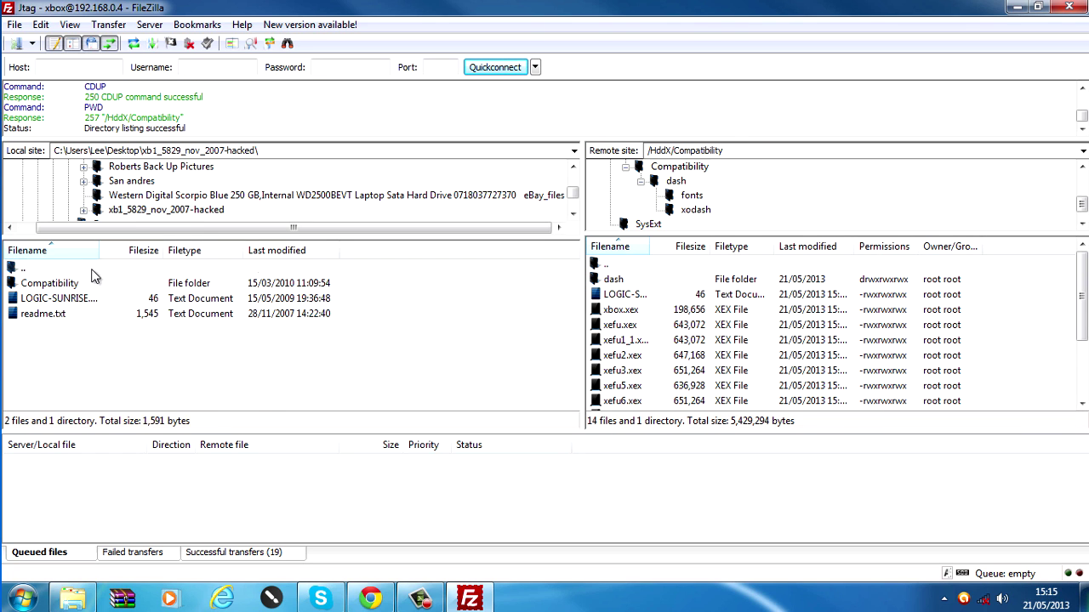
Close FileZilla, open the San andres folder from the desktop and select its Xbox1 folder.
click(1084, 7)
click(288, 121)
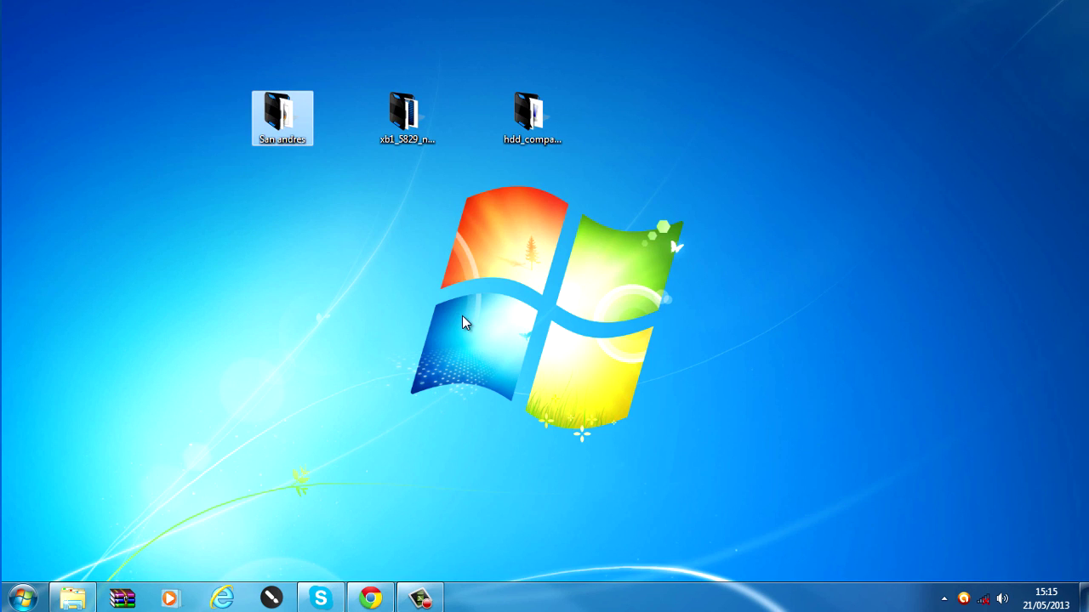
drag(282, 117, 656, 116)
double_click(656, 117)
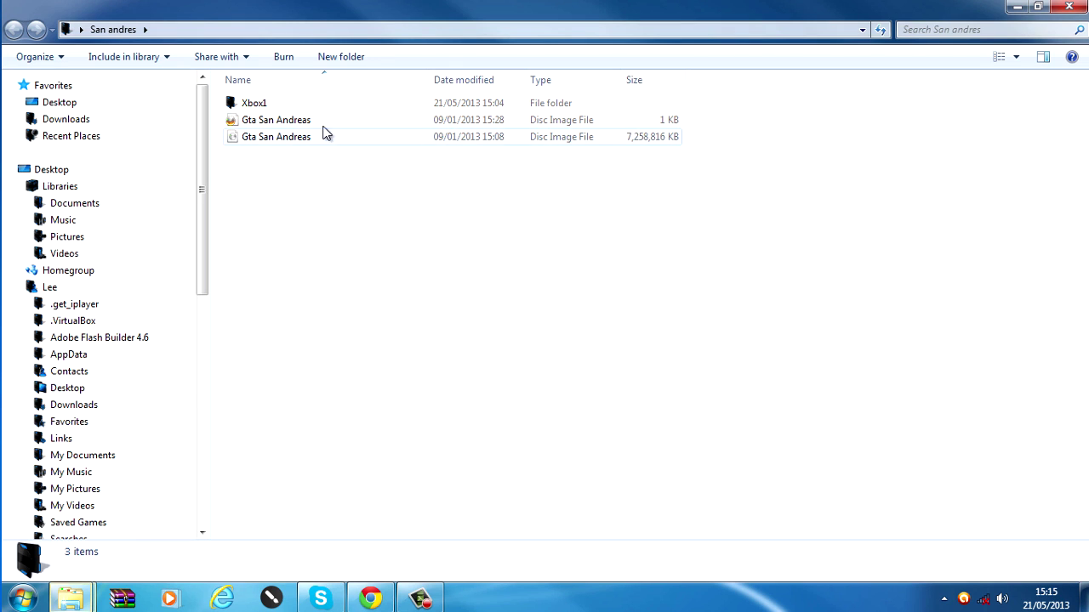
click(271, 104)
Bring up Removable Disk (F:) in a smaller window and place it below the San andres file list.
click(26, 597)
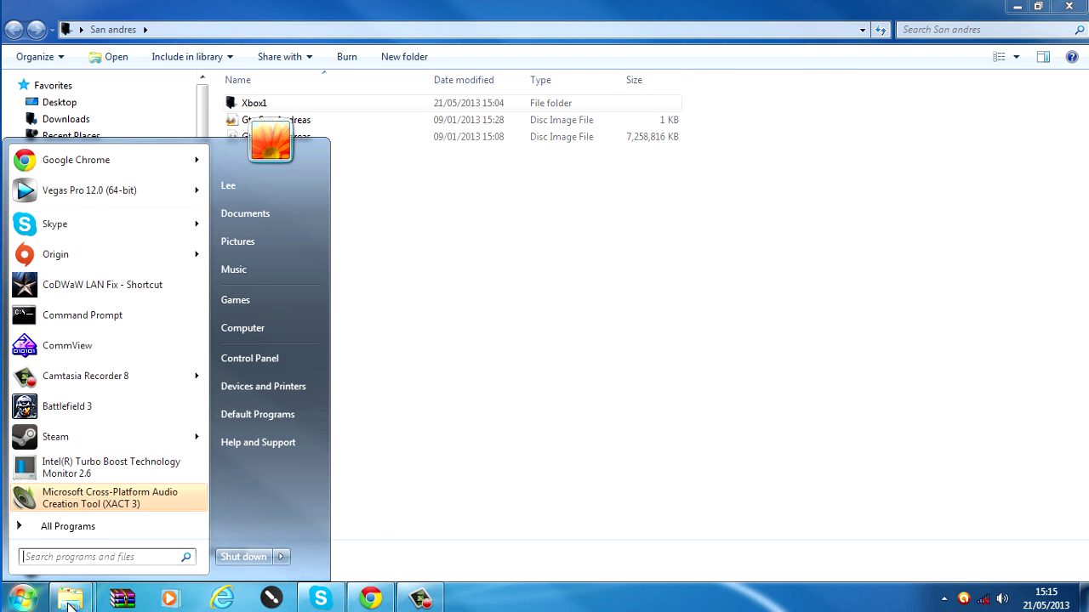
click(70, 600)
click(101, 526)
click(517, 430)
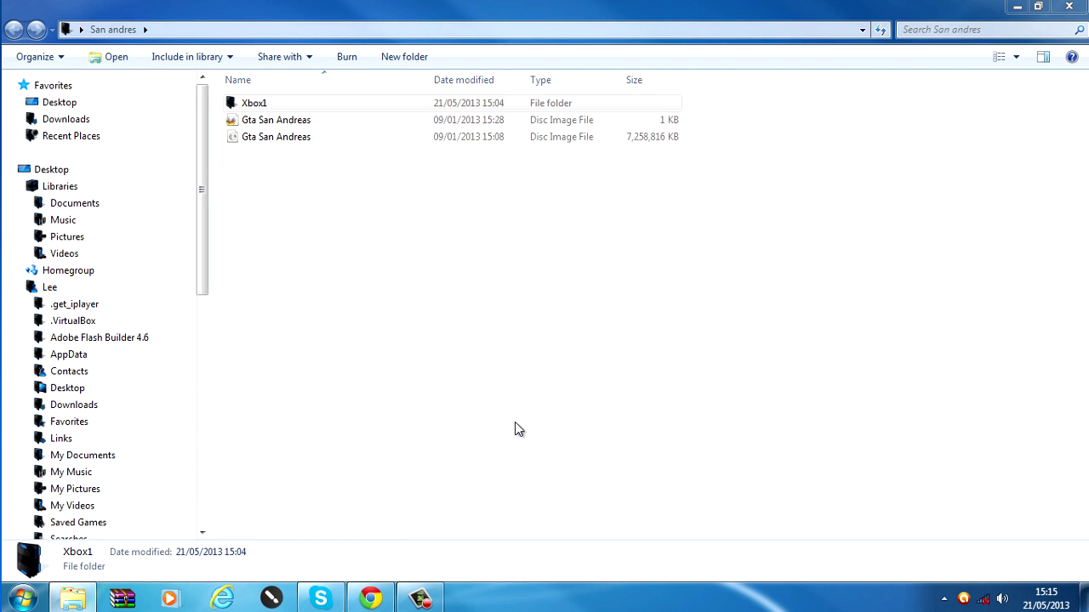
click(1037, 6)
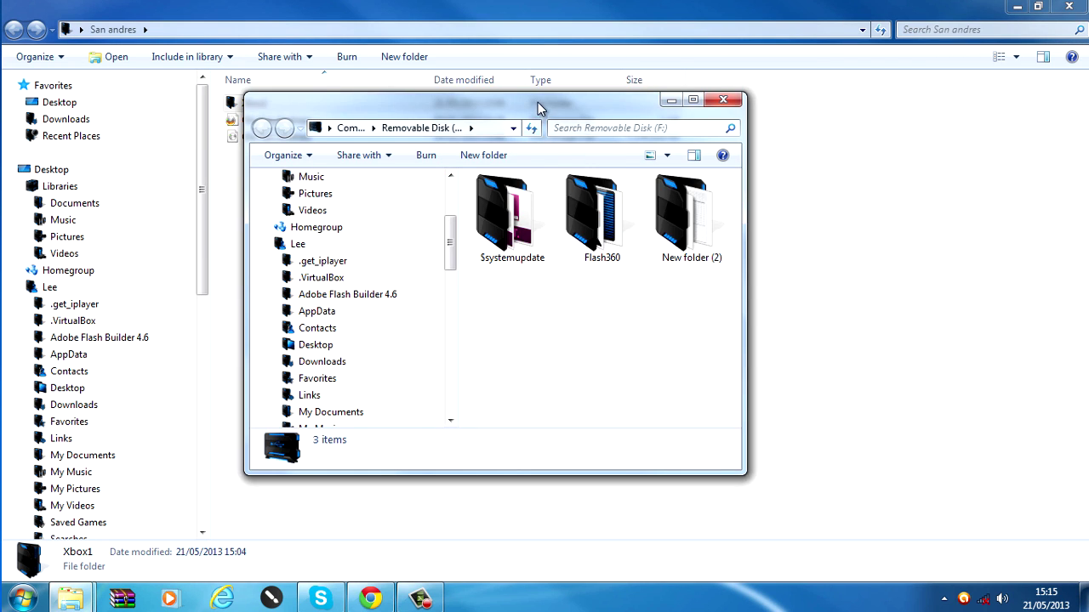
drag(538, 102, 457, 207)
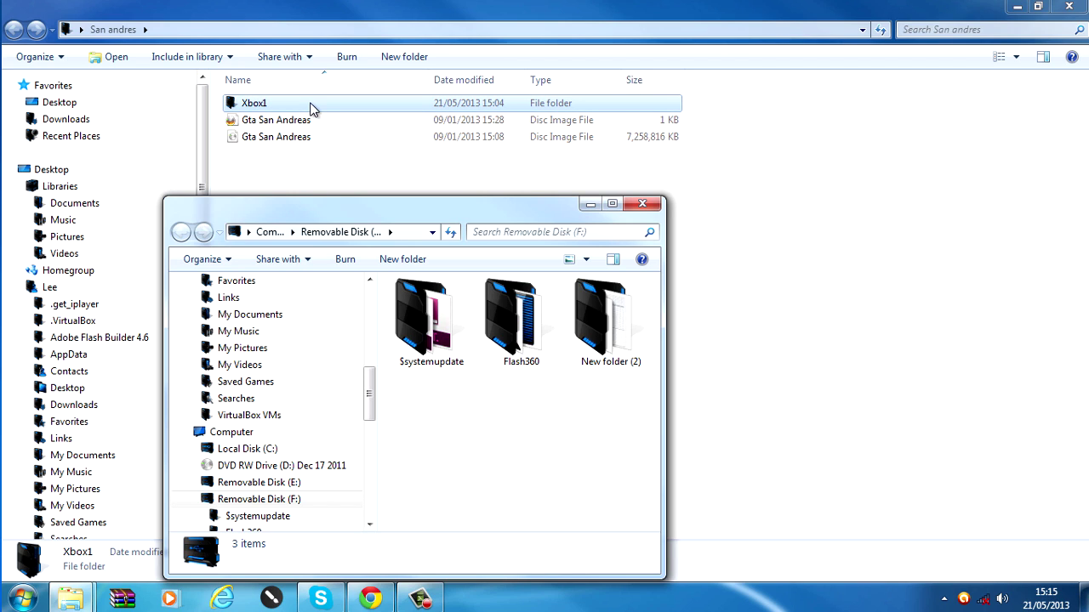
Copy the Xbox1 folder from San andres to Removable Disk (F:) and expand the copy progress details.
click(275, 103)
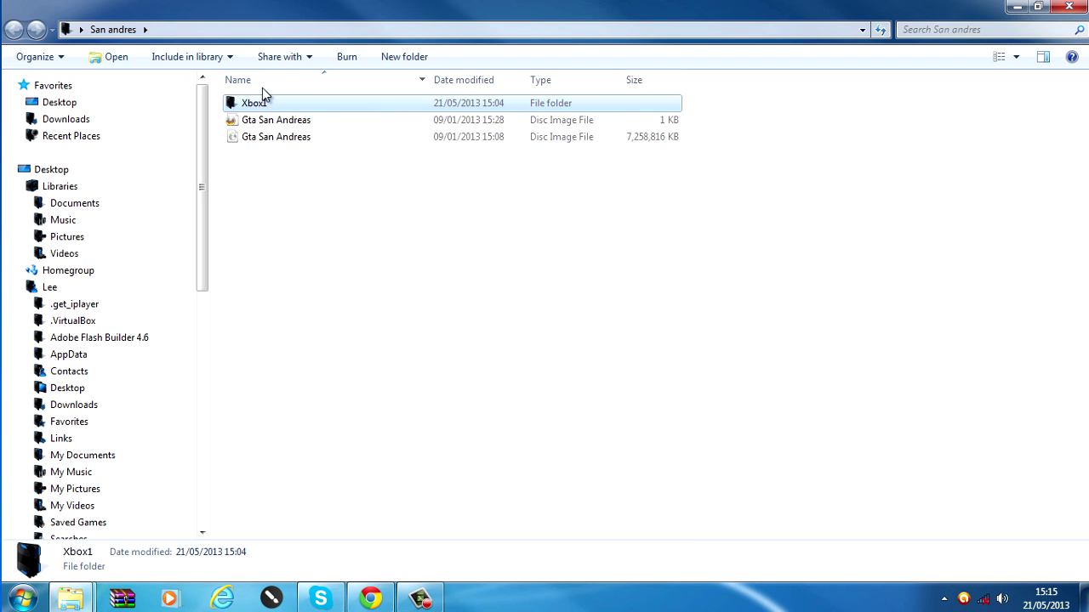
mouse_move(70, 598)
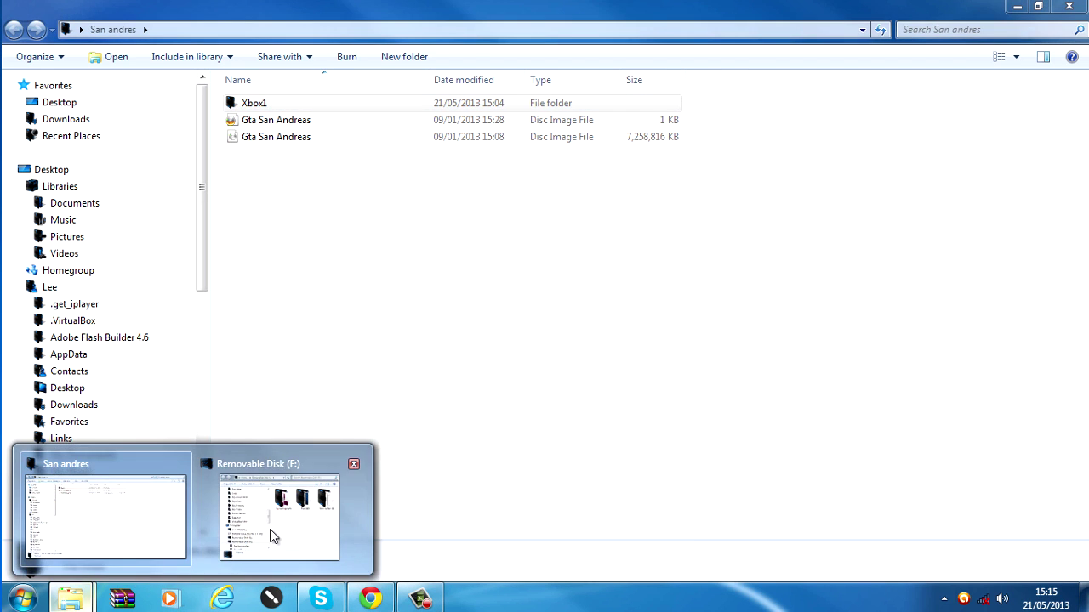
click(280, 527)
drag(320, 205, 263, 198)
drag(242, 106, 441, 455)
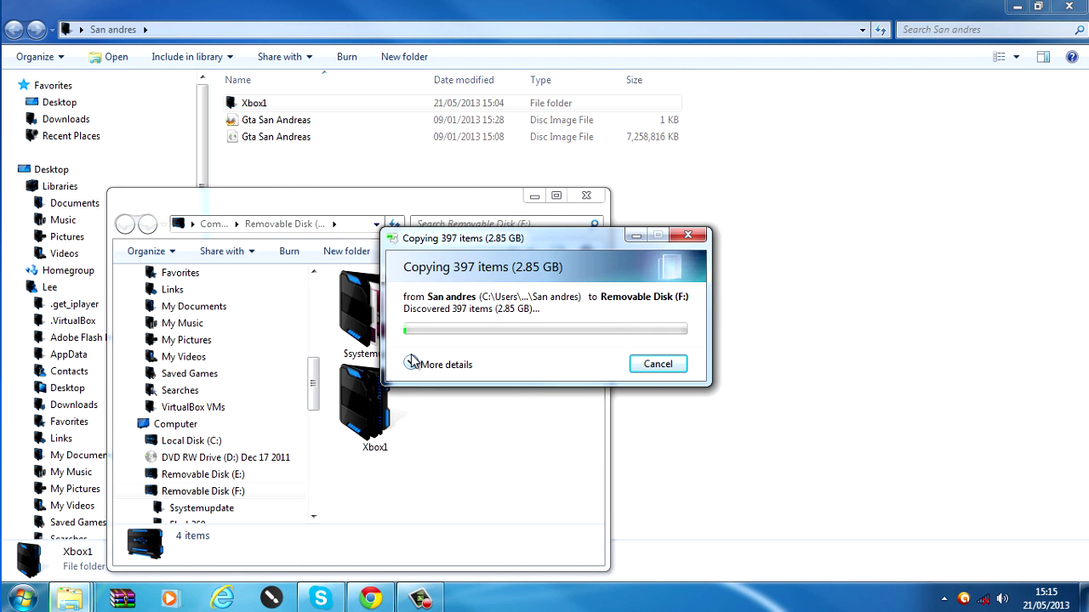
click(411, 364)
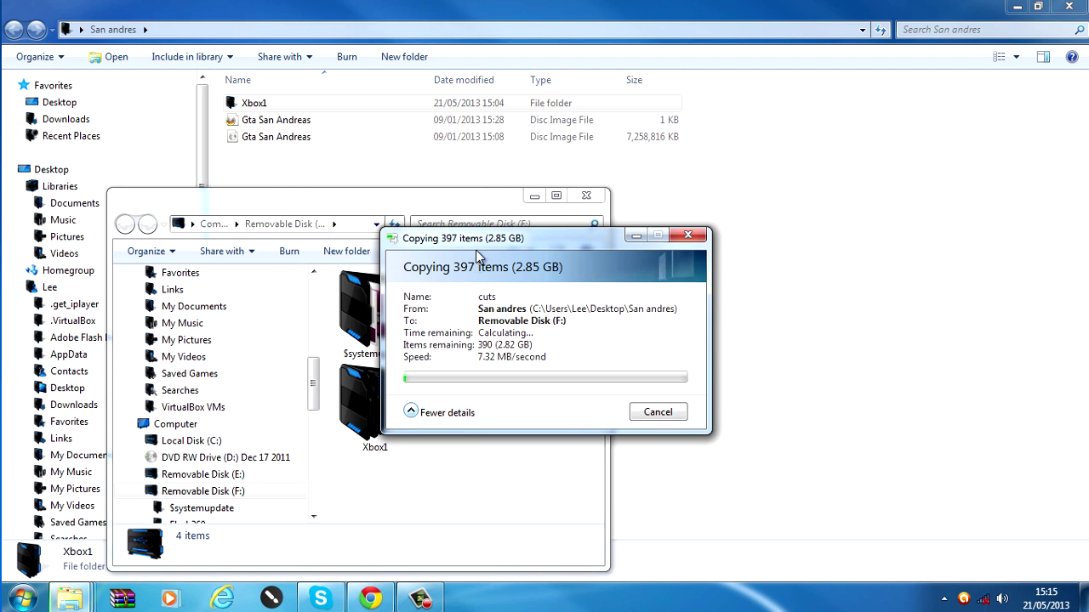
drag(487, 241, 642, 203)
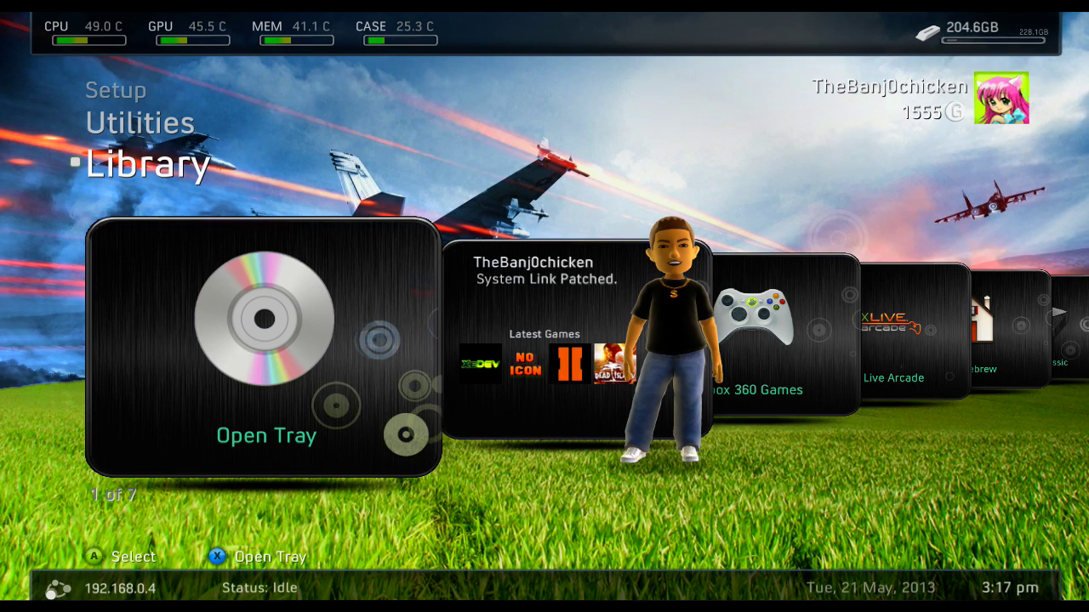
Open the Homebrew section of the Library and launch the file browser from it.
key(super)
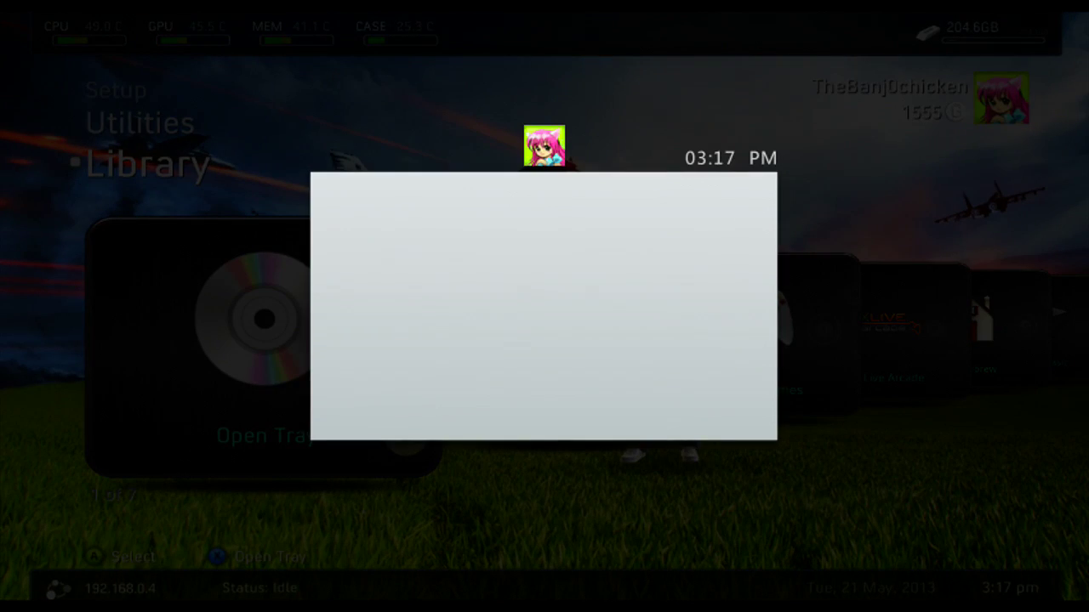
key(Escape)
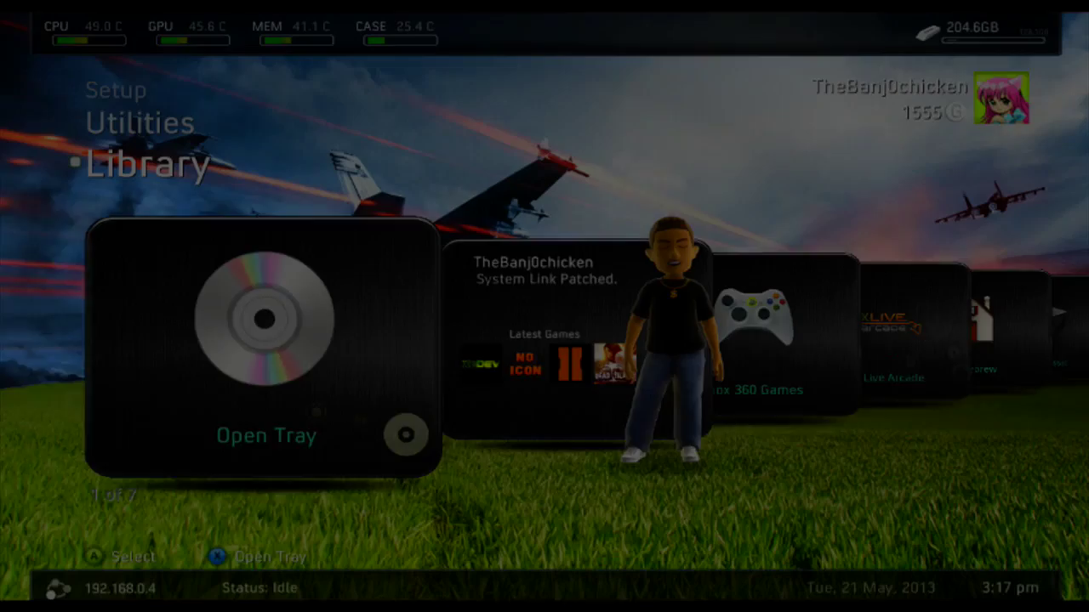
key(Right)
key(Right)
key(Right)
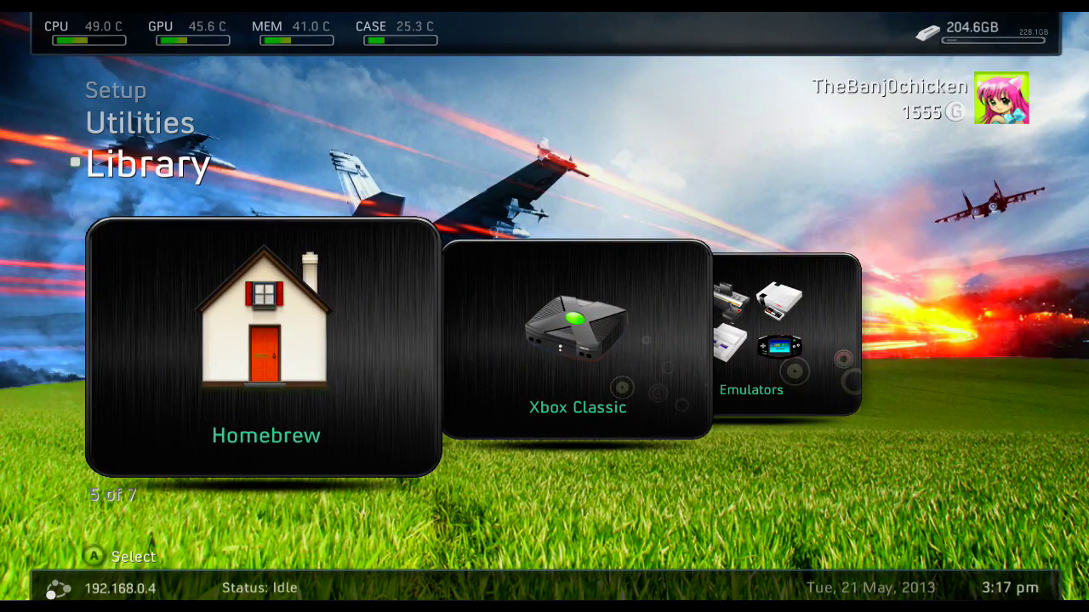
key(Return)
key(Return)
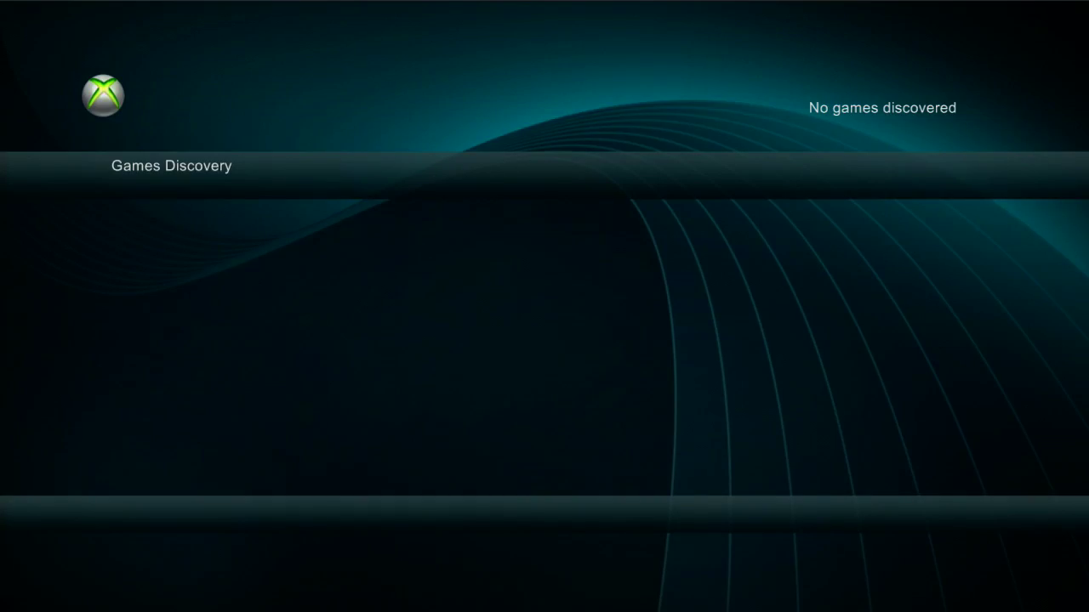
Switch to the HddX drive and look through the files in its Compatibility folder.
key(BackSpace)
key(Down)
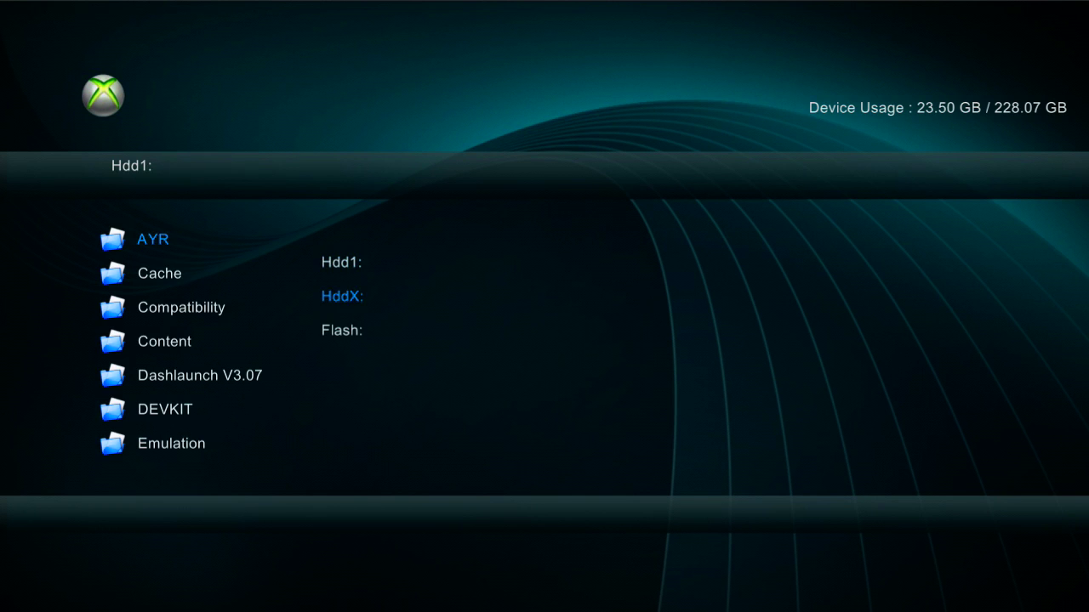
key(Return)
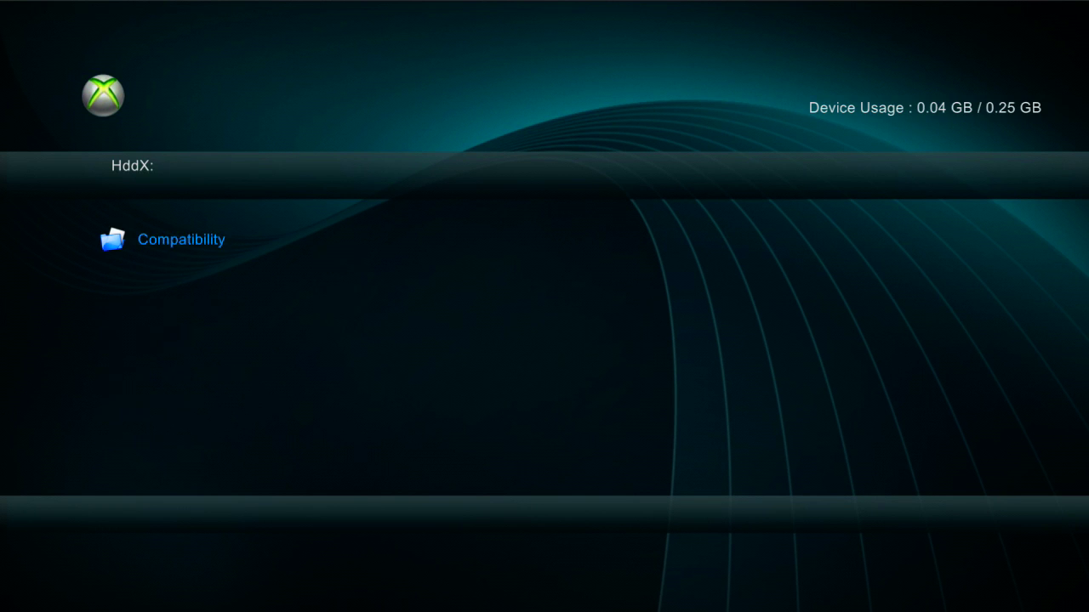
key(Return)
key(Down)
key(Down)
key(Down)
key(Down)
key(Down)
key(Down)
key(Down)
key(Down)
key(Down)
key(Down)
key(Down)
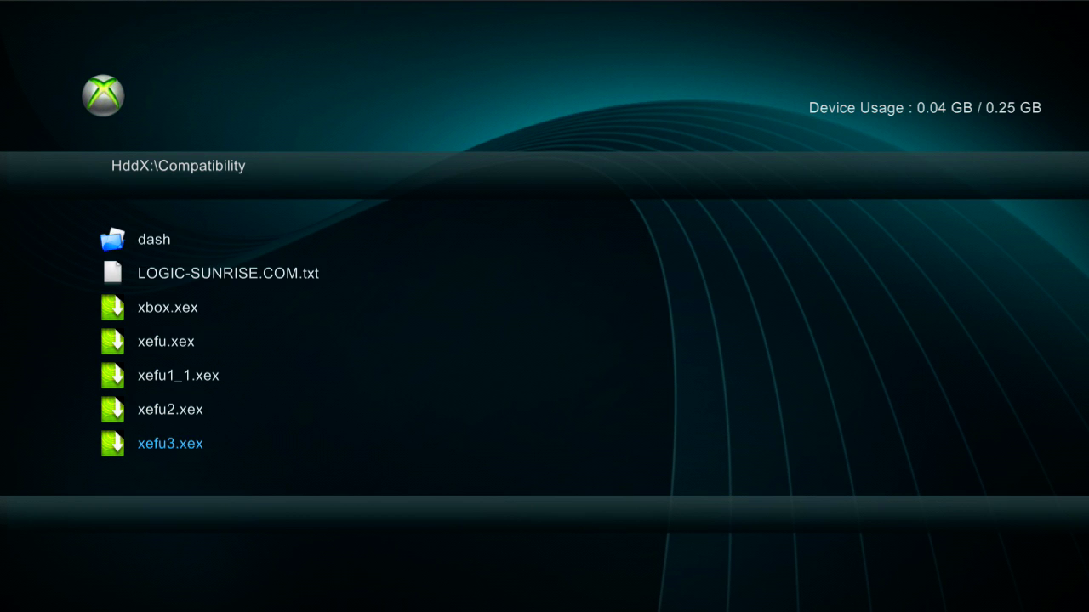
Examine the dash and fonts subfolders of Compatibility and return to the root of HddX.
key(Up)
key(Up)
key(Up)
key(Up)
key(Up)
key(Up)
key(Up)
key(Up)
key(Up)
key(Up)
key(Up)
key(Up)
key(Up)
key(Return)
key(Return)
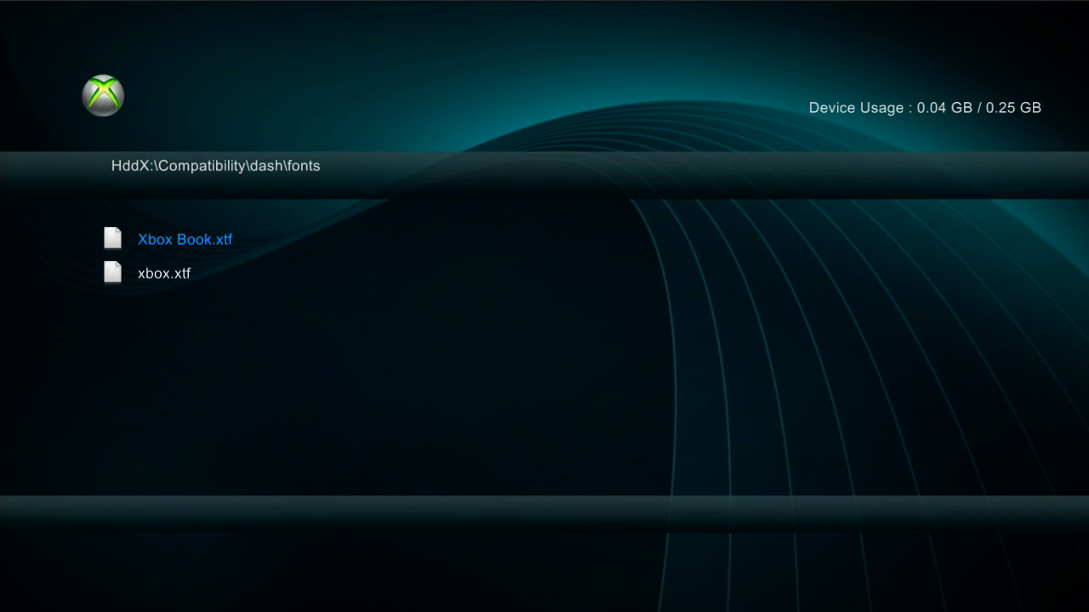
key(BackSpace)
key(Down)
key(Up)
key(BackSpace)
key(BackSpace)
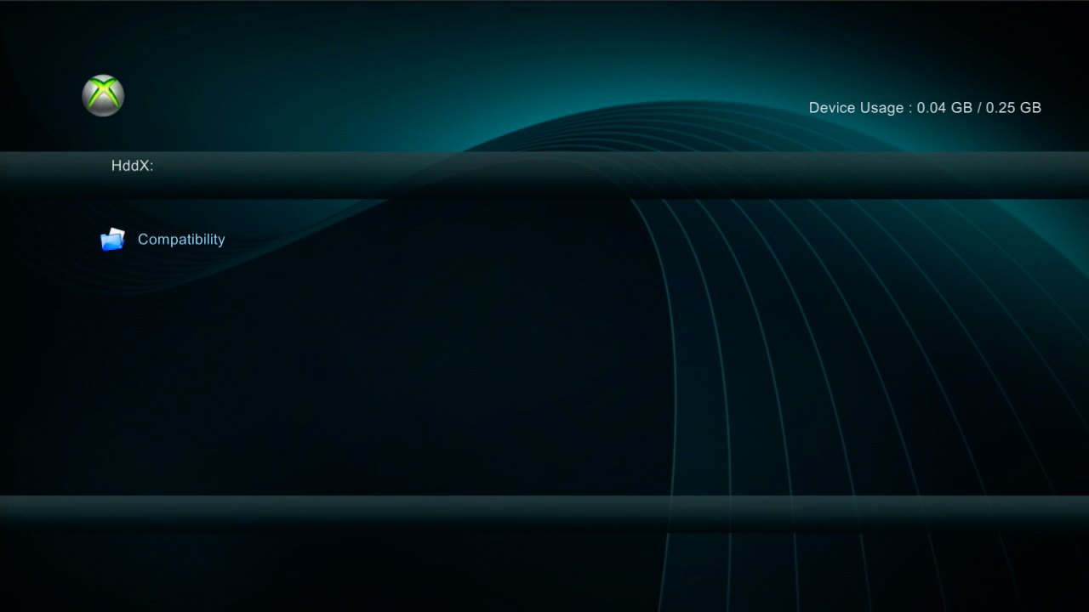
Switch the file browser from HddX to the Hdd1 drive.
key(super)
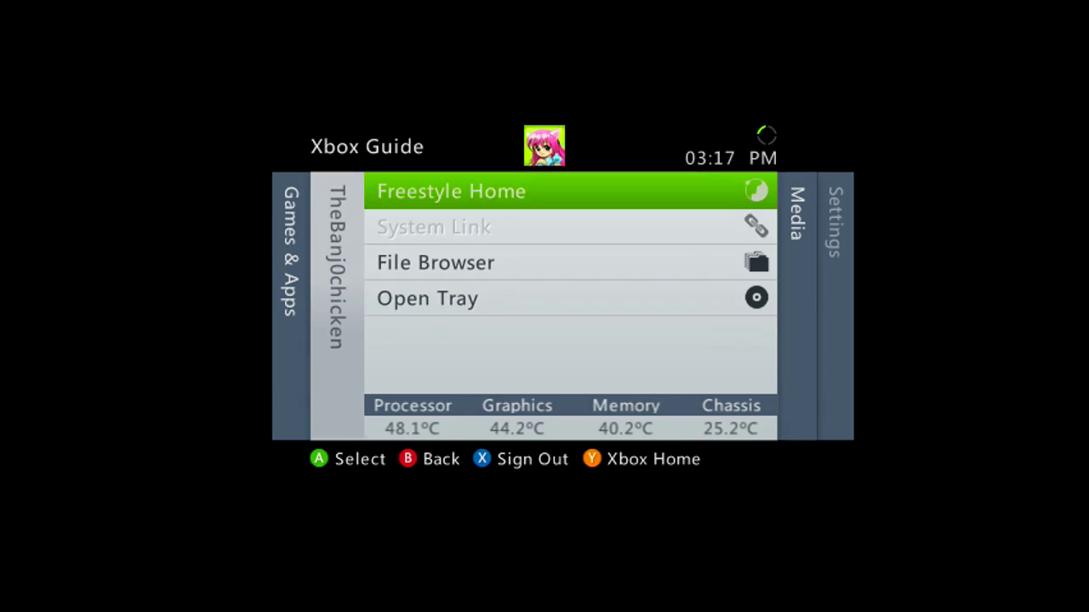
key(Down)
key(Return)
key(BackSpace)
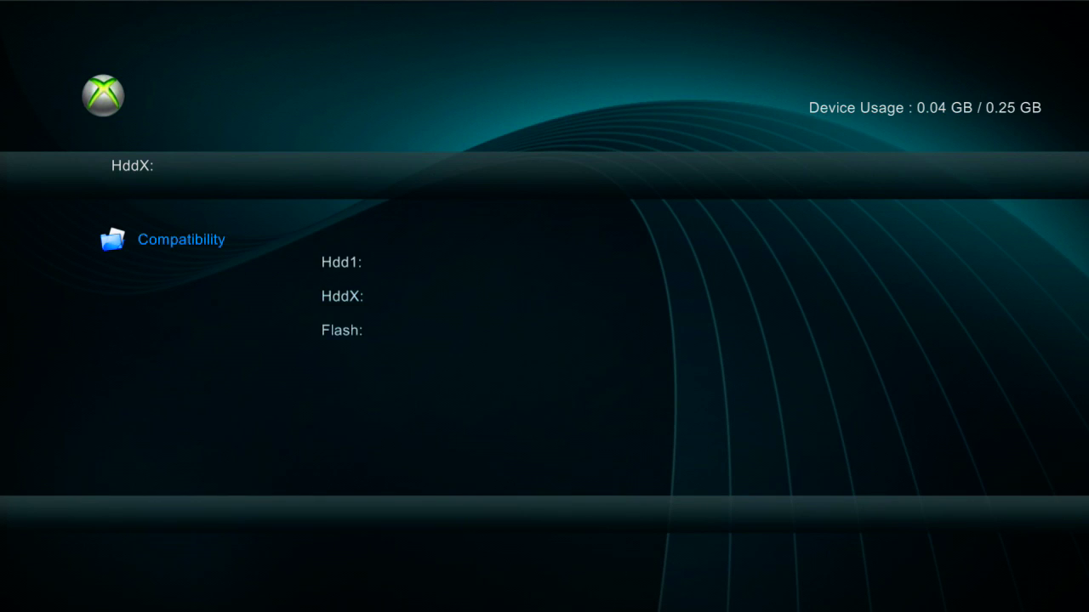
key(Return)
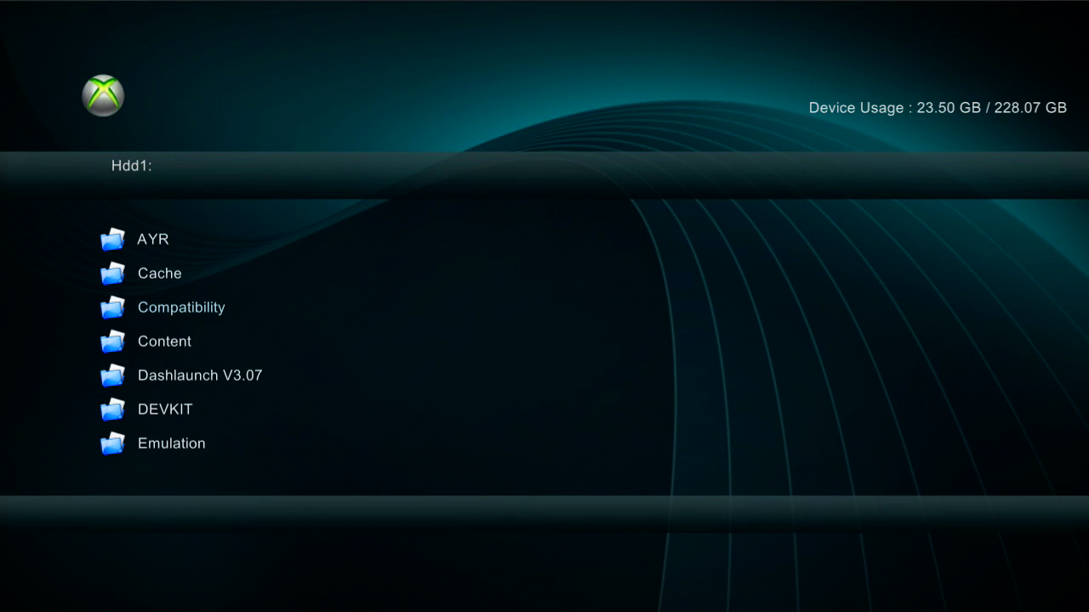
Switch to the Usb0 drive and open the Gta San Andreas folder inside its Xbox1 folder.
key(Up)
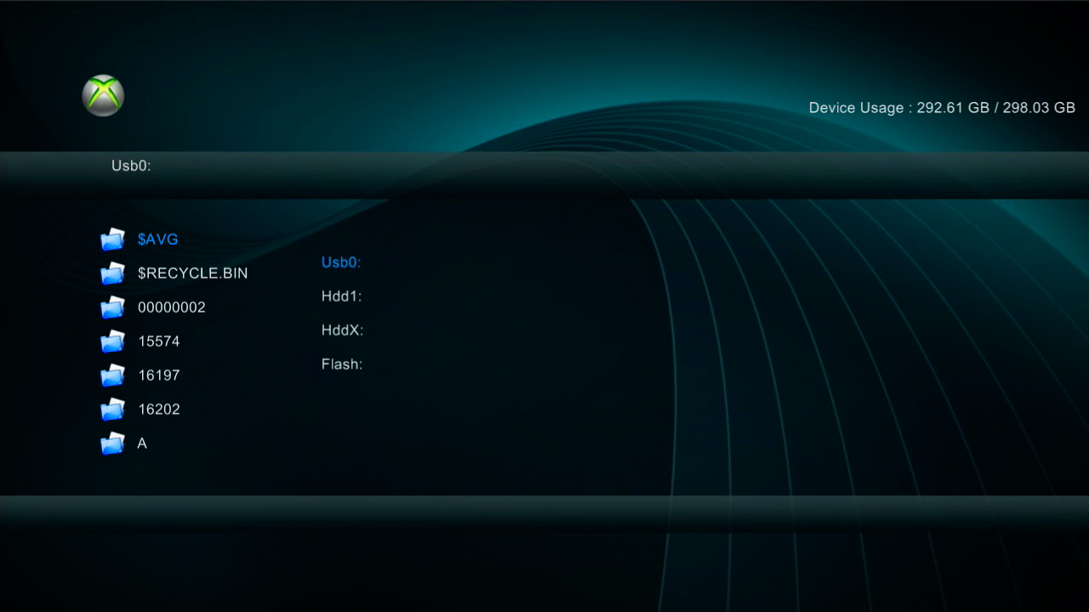
key(Escape)
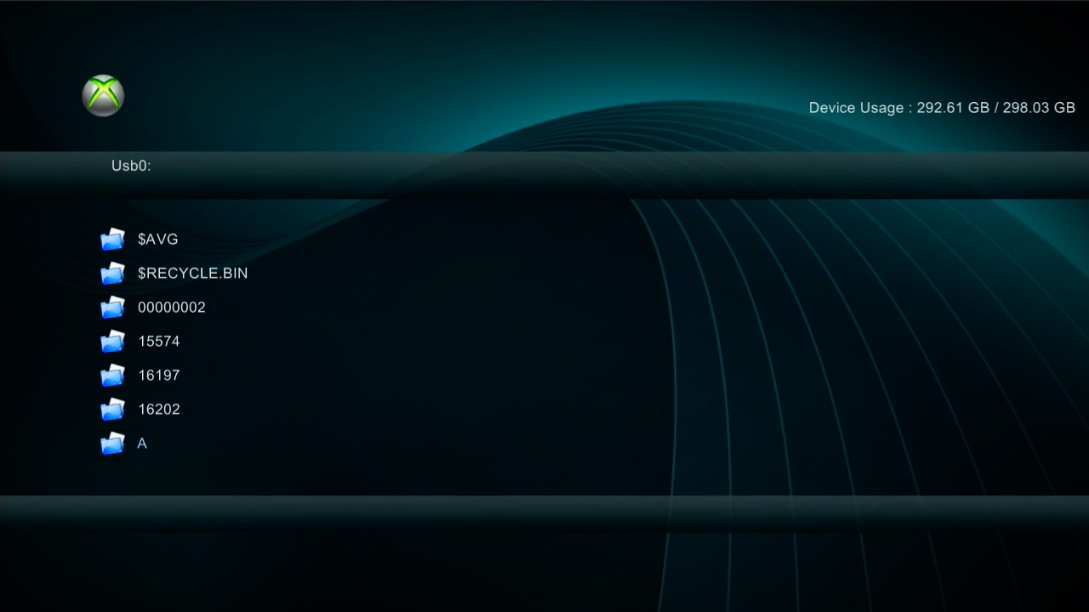
key(Page_Down)
key(Page_Down)
key(Page_Down)
key(Page_Down)
key(Page_Down)
key(Page_Down)
key(Page_Down)
key(Page_Down)
key(Page_Down)
key(Page_Down)
key(Page_Down)
key(Page_Down)
key(Page_Down)
key(Page_Down)
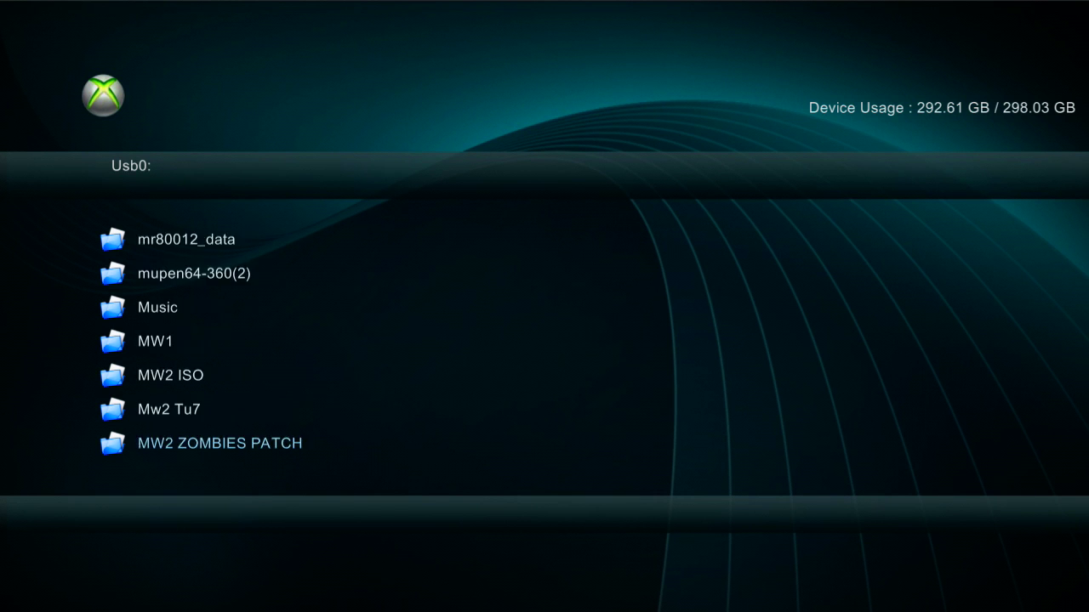
key(Page_Down)
key(Page_Down)
key(Page_Down)
key(Page_Down)
key(Page_Down)
key(Page_Down)
key(Page_Down)
key(Page_Down)
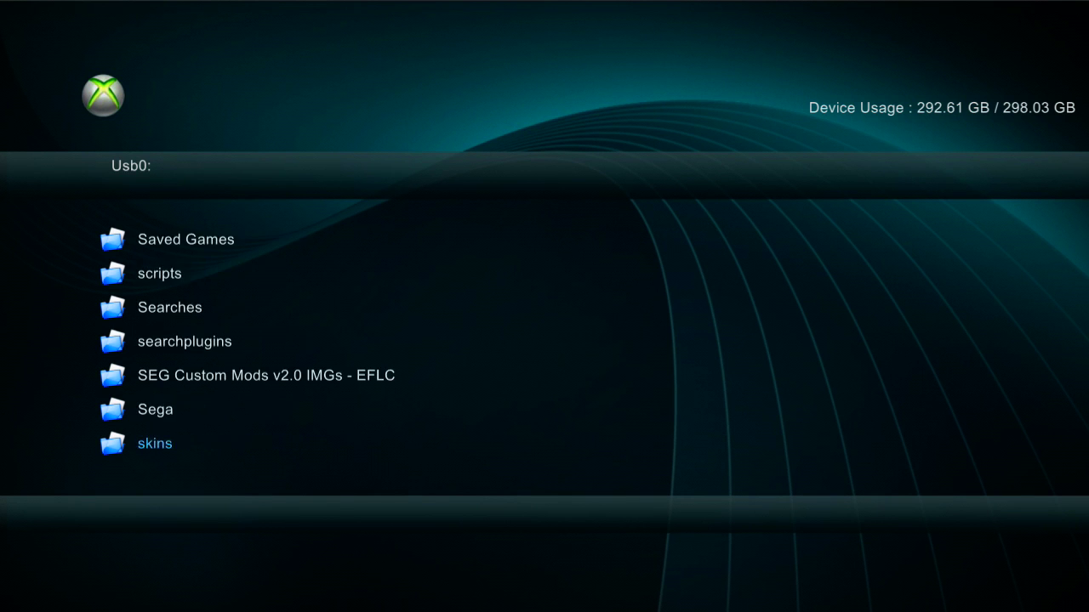
key(Down)
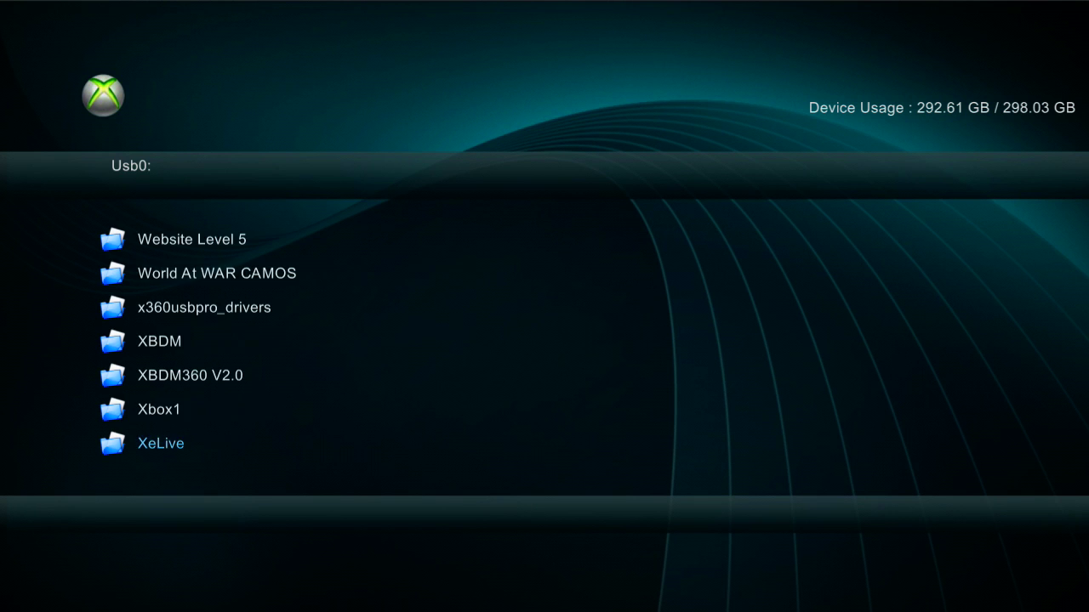
key(Up)
key(Return)
key(Return)
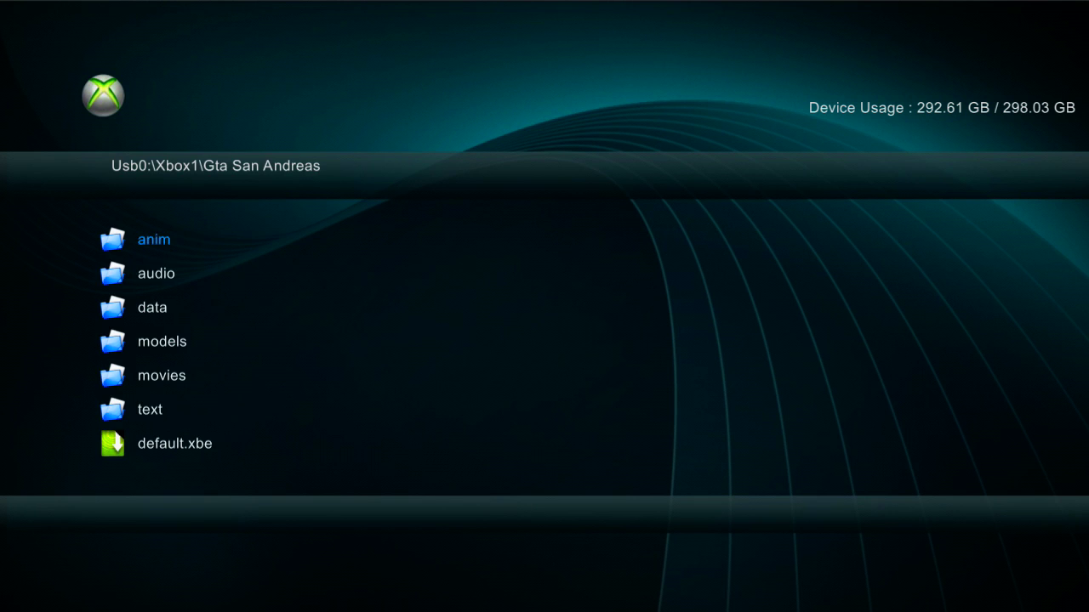
Locate and highlight default.xbe in the Gta San Andreas folder.
key(Down)
key(Down)
key(Down)
key(Down)
key(Down)
key(Down)
key(Down)
key(Up)
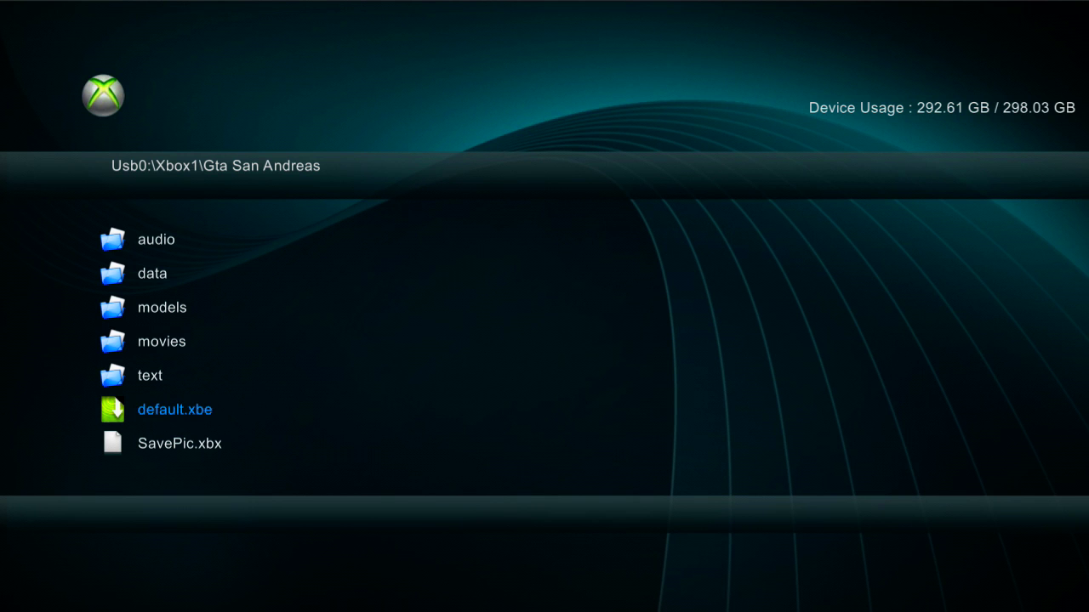
Return to the Freestyle dashboard and open Settings from its Setup section.
key(Home)
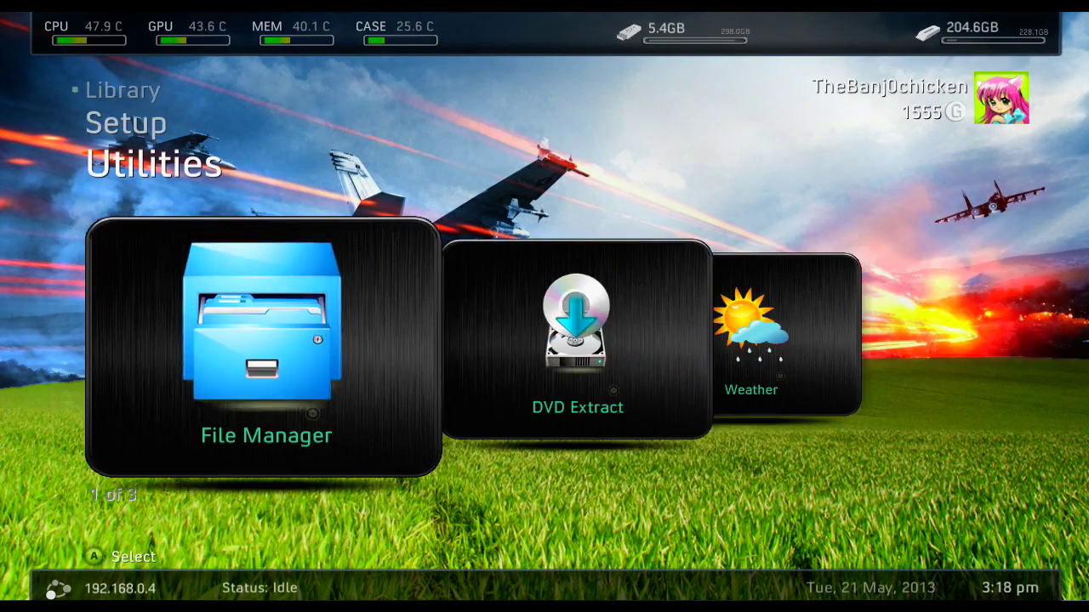
key(Down)
key(Down)
key(Down)
key(Up)
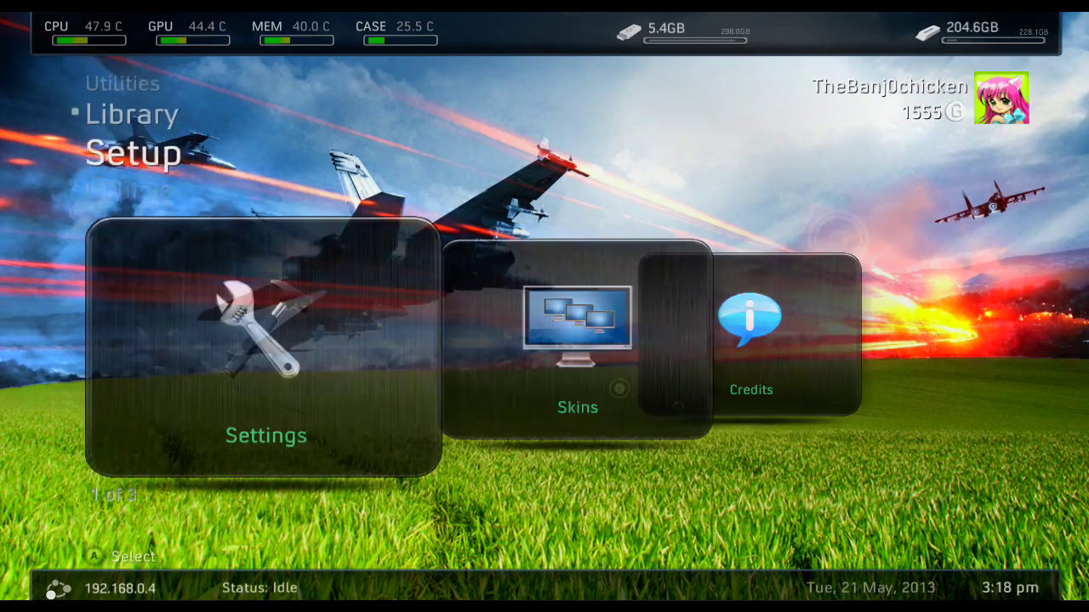
key(Return)
Open the Manage Game Paths list in Content Settings.
key(Down)
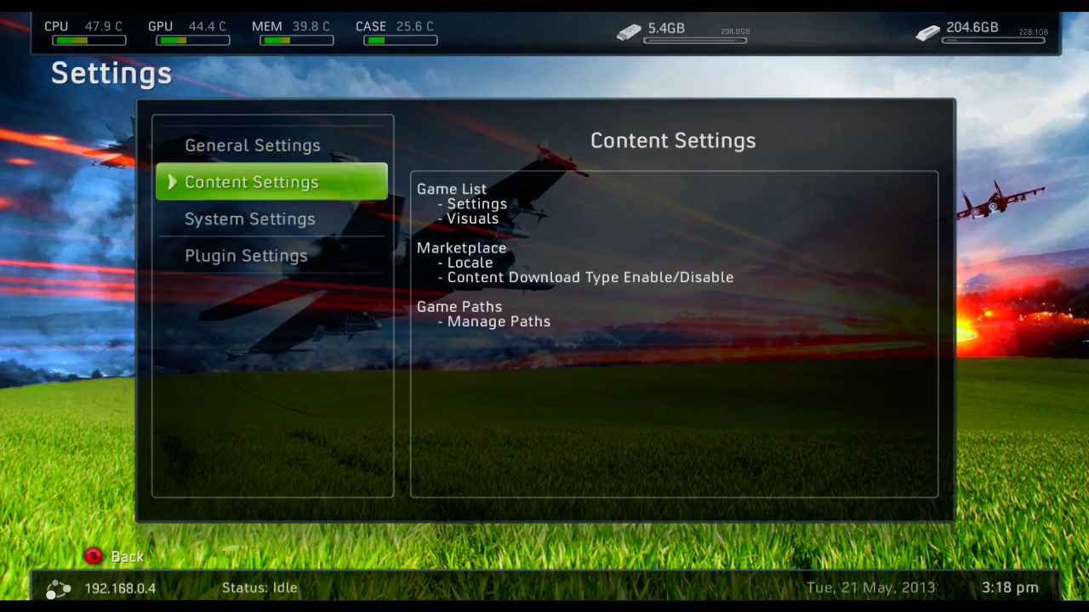
key(Return)
key(Down)
key(Down)
key(Down)
key(Down)
key(Return)
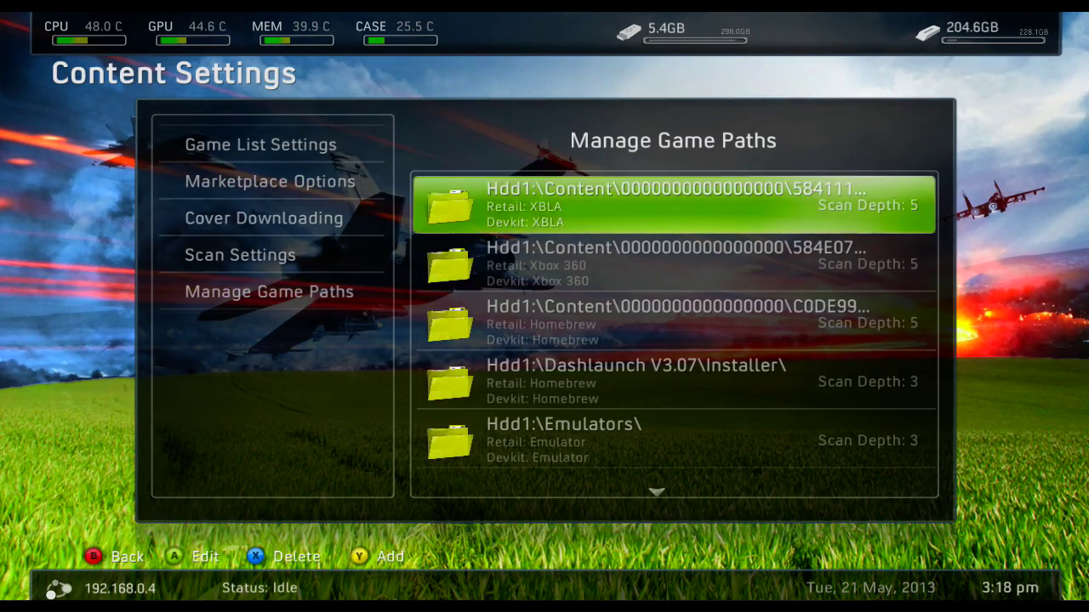
Add a new game path and leave only Xbox Classic checked for both the Retail and Devkit types.
key(Down)
key(Down)
key(Return)
key(Down)
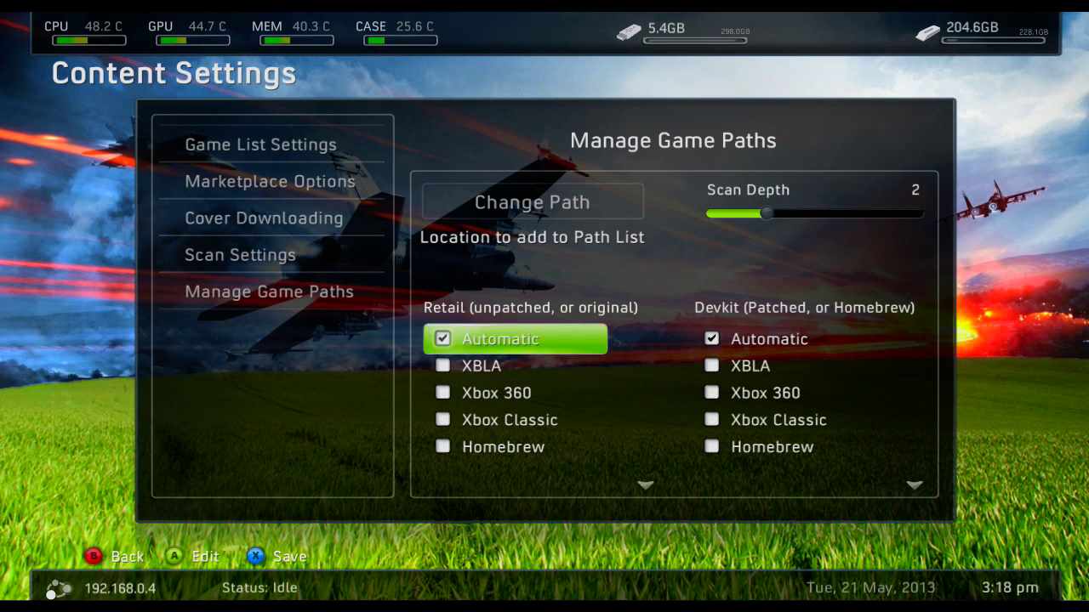
key(Down)
key(Down)
key(Up)
key(Return)
key(Down)
key(Down)
key(Return)
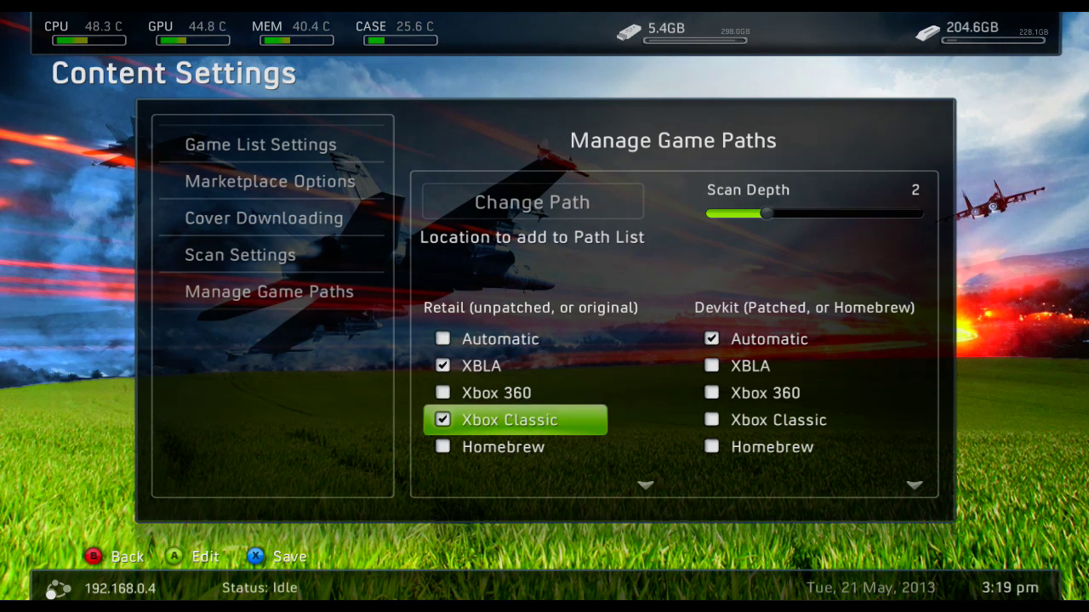
key(Right)
key(Return)
key(Left)
key(Up)
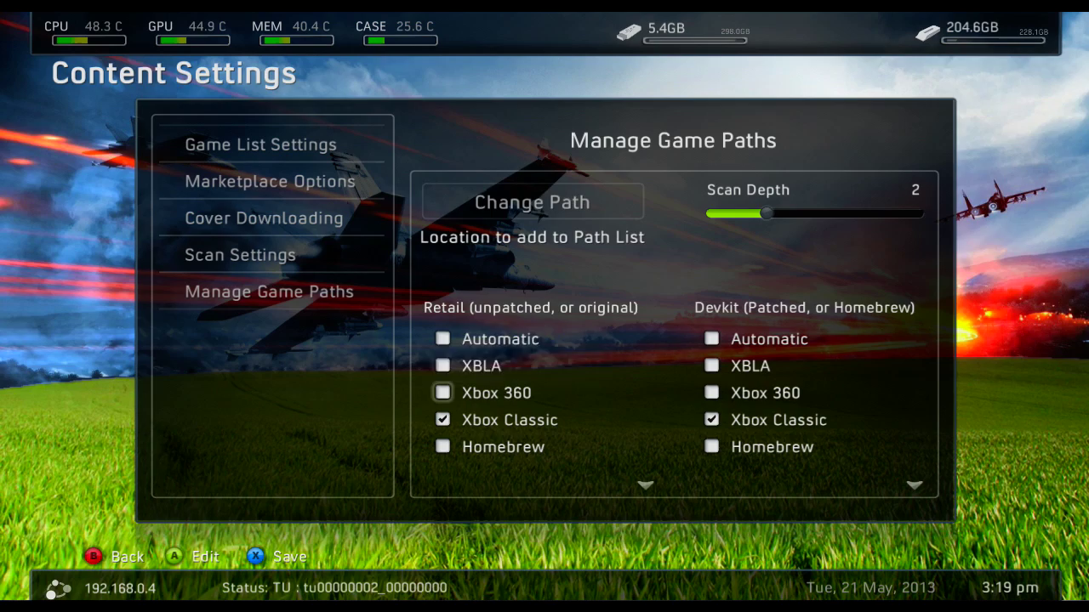
Browse for the new path's location and open the Xbox1 folder on Usb0.
key(Up)
key(Up)
key(Up)
key(Return)
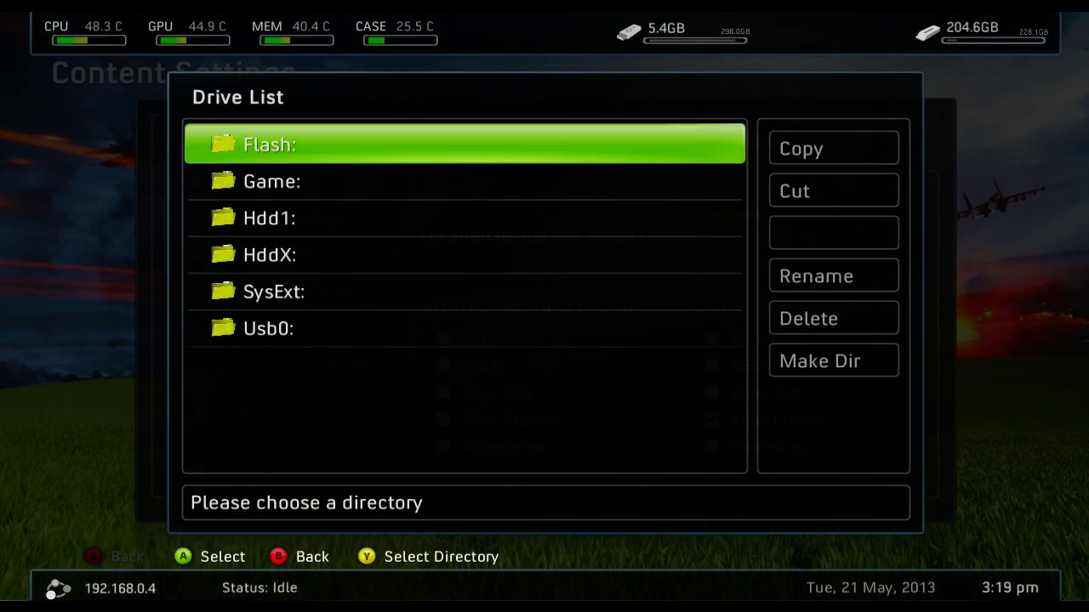
key(Down)
key(Down)
key(Down)
key(Down)
key(Down)
key(Return)
key(Page_Down)
key(Page_Down)
key(Page_Down)
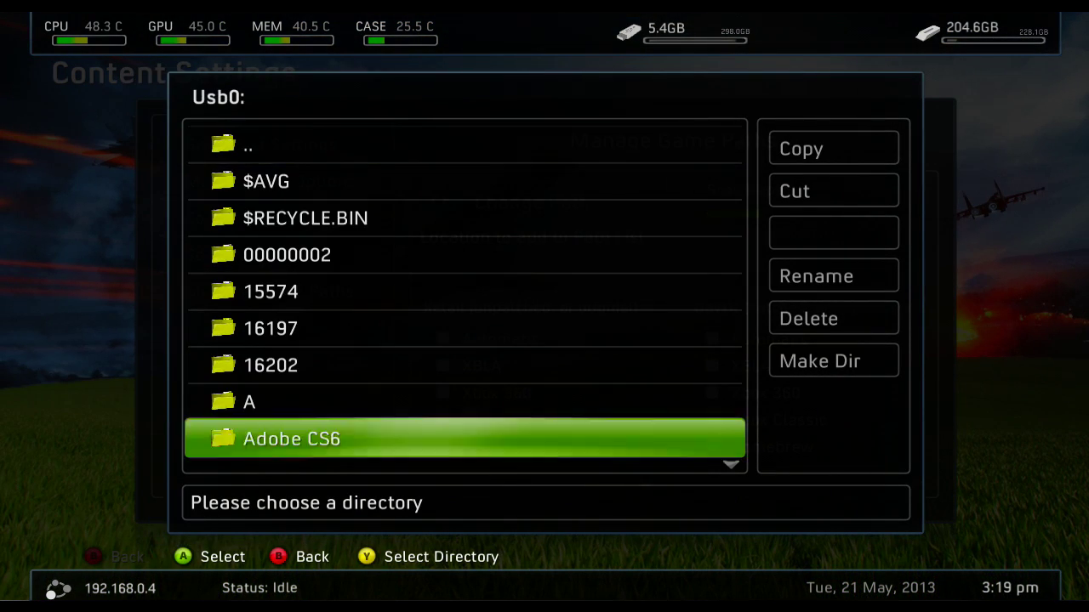
key(Page_Down)
key(Page_Down)
key(Page_Down)
key(Page_Down)
key(Page_Down)
key(Page_Down)
key(Page_Down)
key(Page_Down)
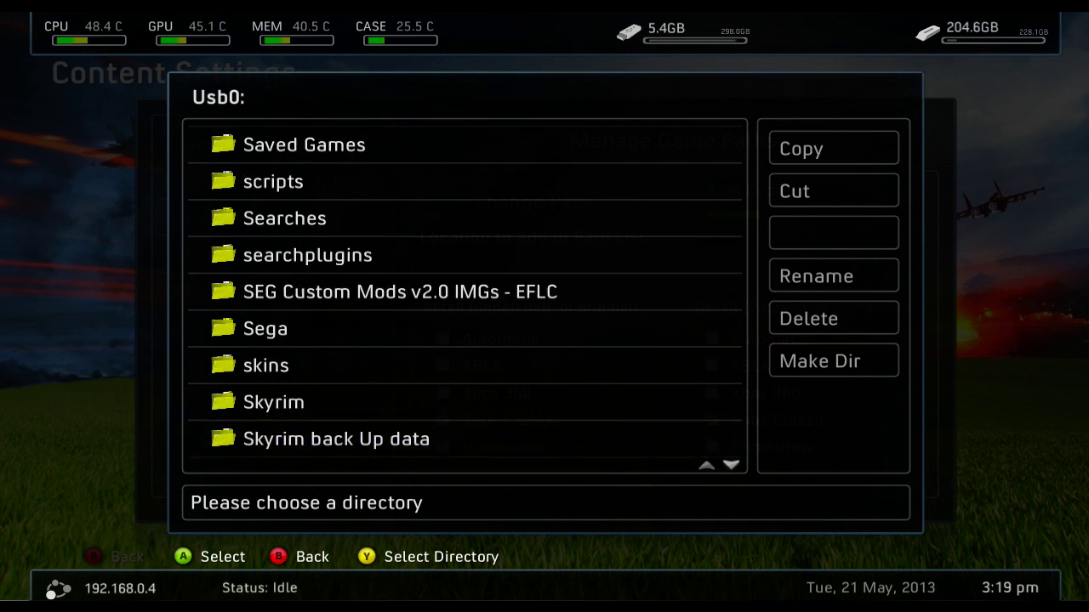
key(Page_Up)
key(Page_Up)
key(Up)
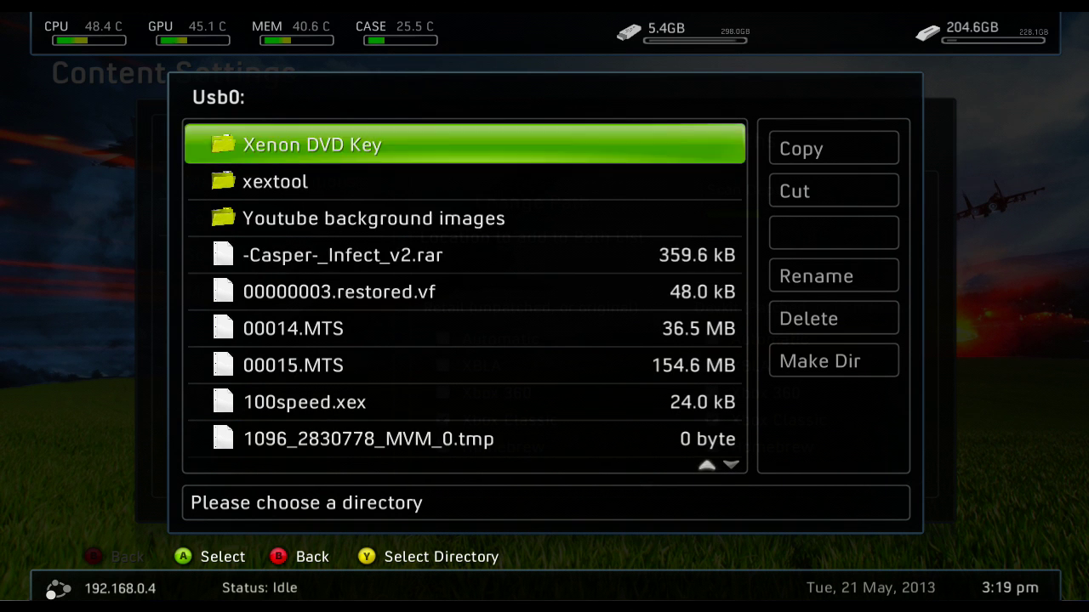
key(Up)
key(Up)
key(Up)
key(Return)
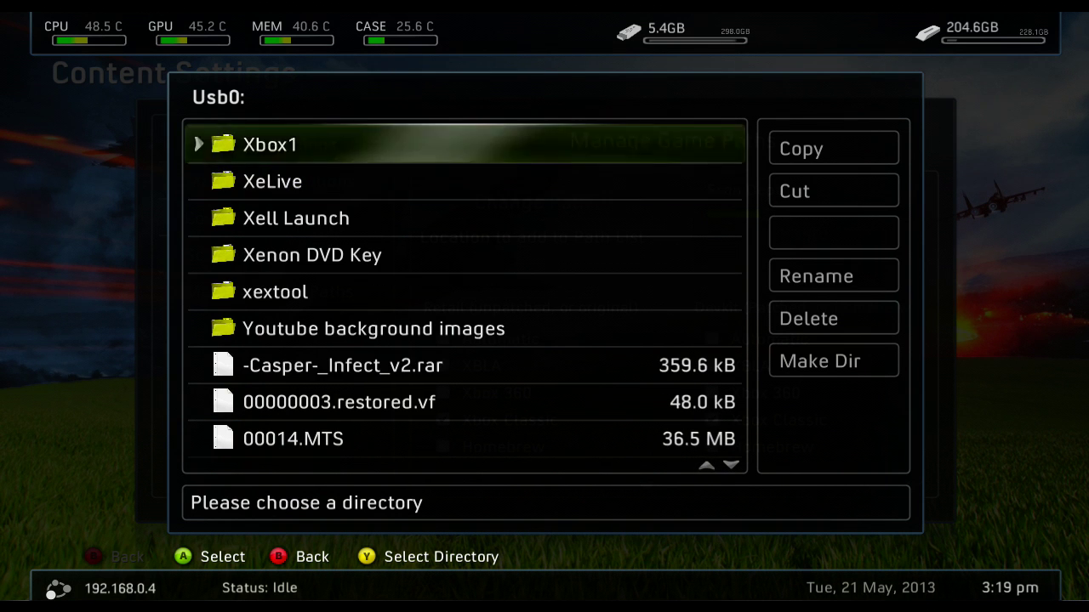
Open the Gta San Andreas folder and choose it as the game path's directory.
key(Down)
key(Return)
key(Down)
key(Down)
key(Down)
key(Down)
key(Down)
key(Down)
key(Down)
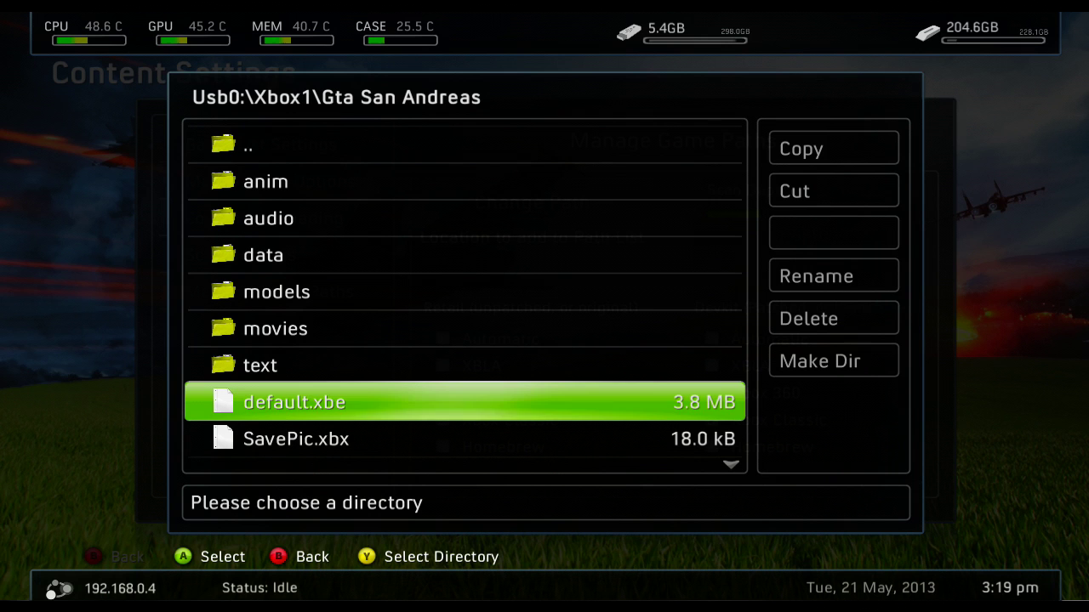
key(y)
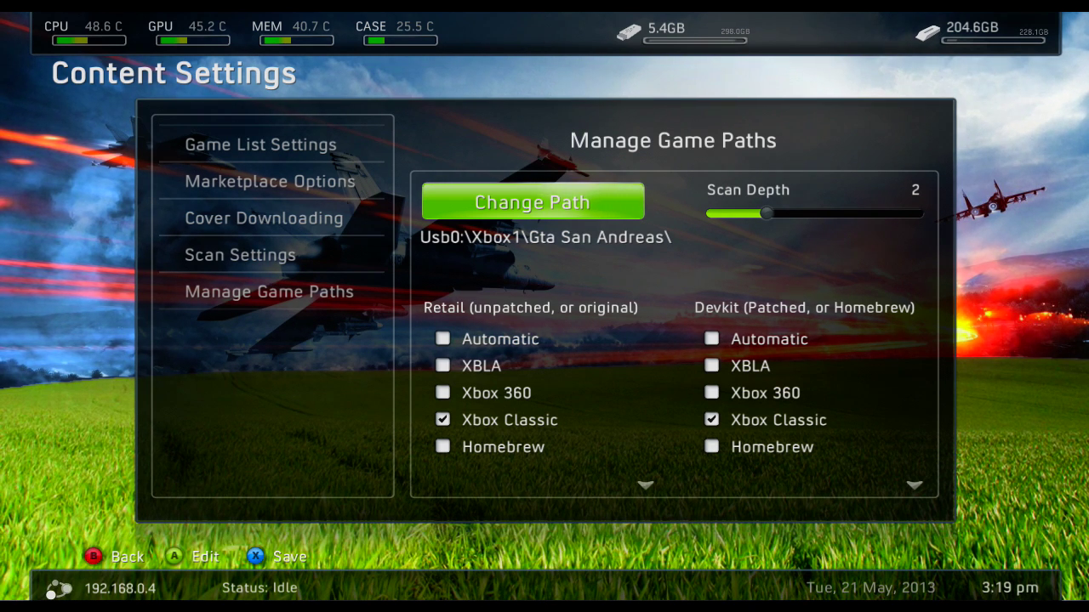
Set the new game path's scan depth to 3.
key(Right)
key(Right)
key(Down)
key(Left)
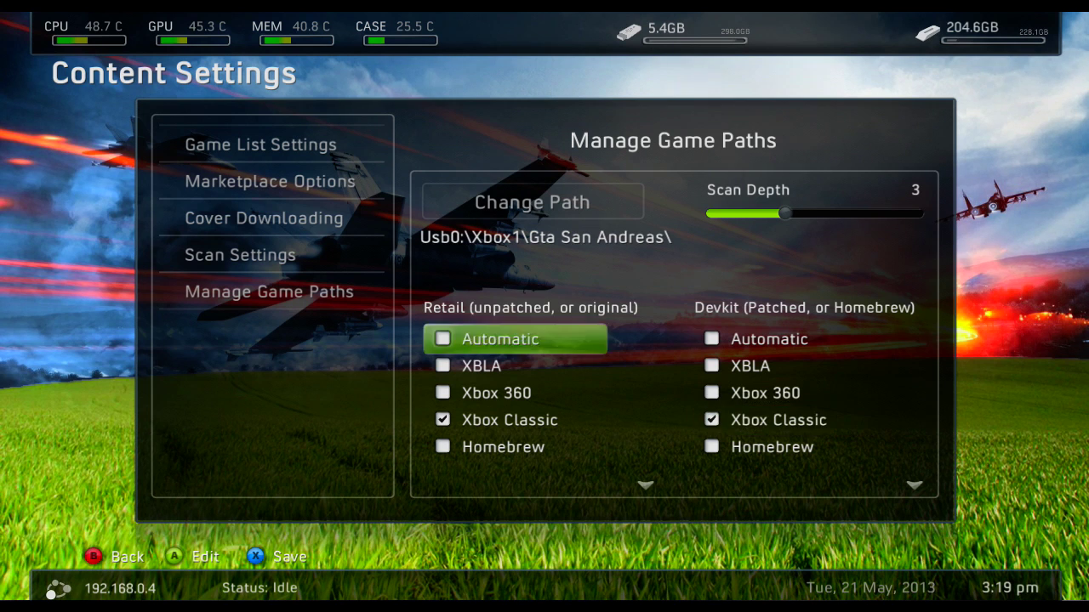
key(Right)
key(Left)
key(Down)
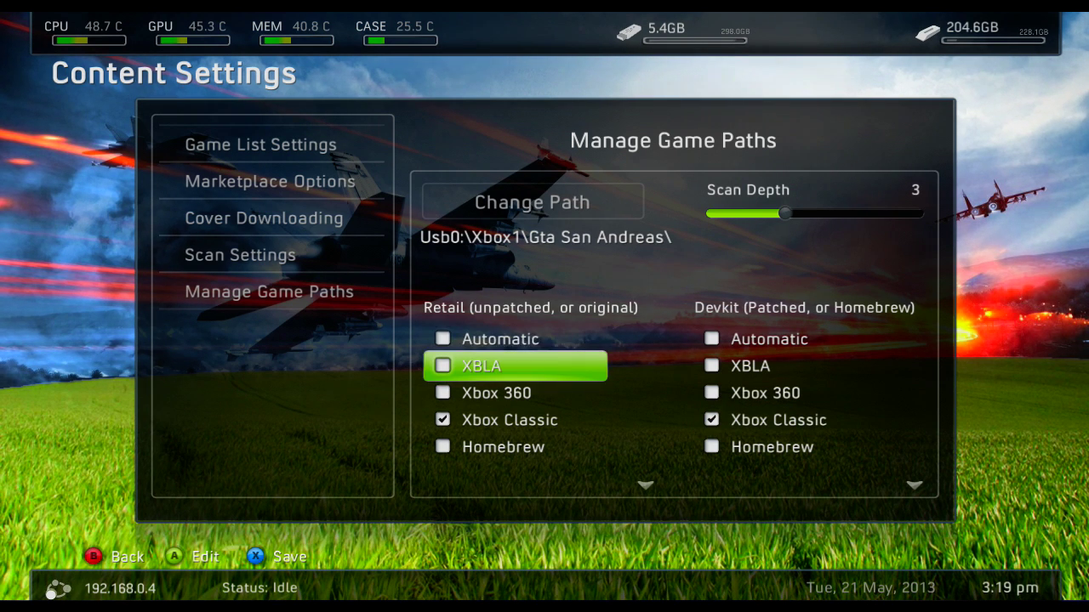
Review the Retail and Devkit content type checkboxes of the Gta San Andreas game path.
key(Down)
key(Right)
key(Down)
key(Left)
key(Right)
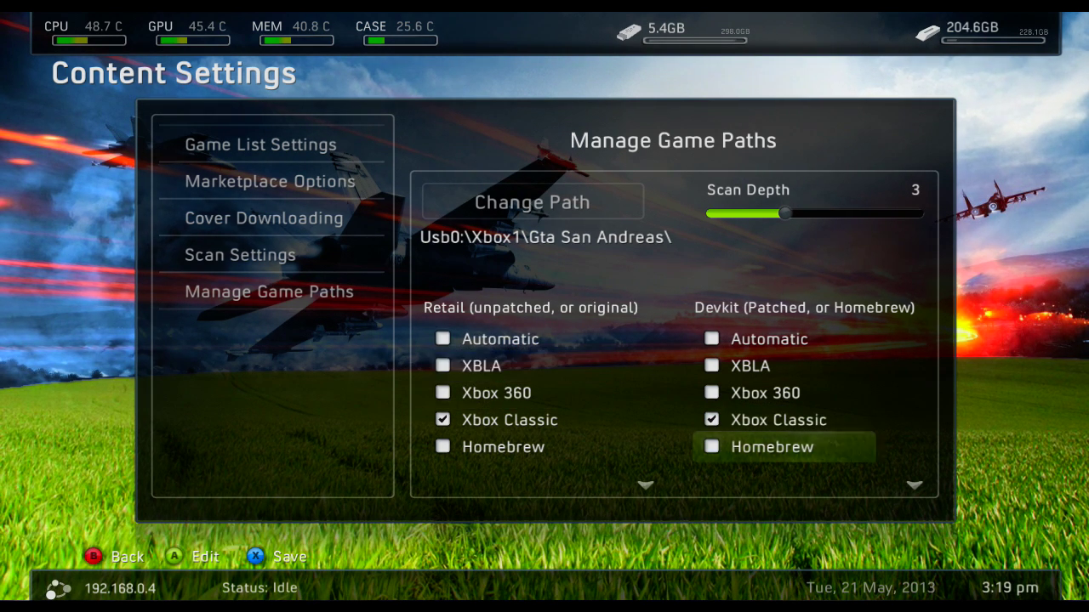
key(Left)
key(Down)
key(Down)
key(Right)
key(Left)
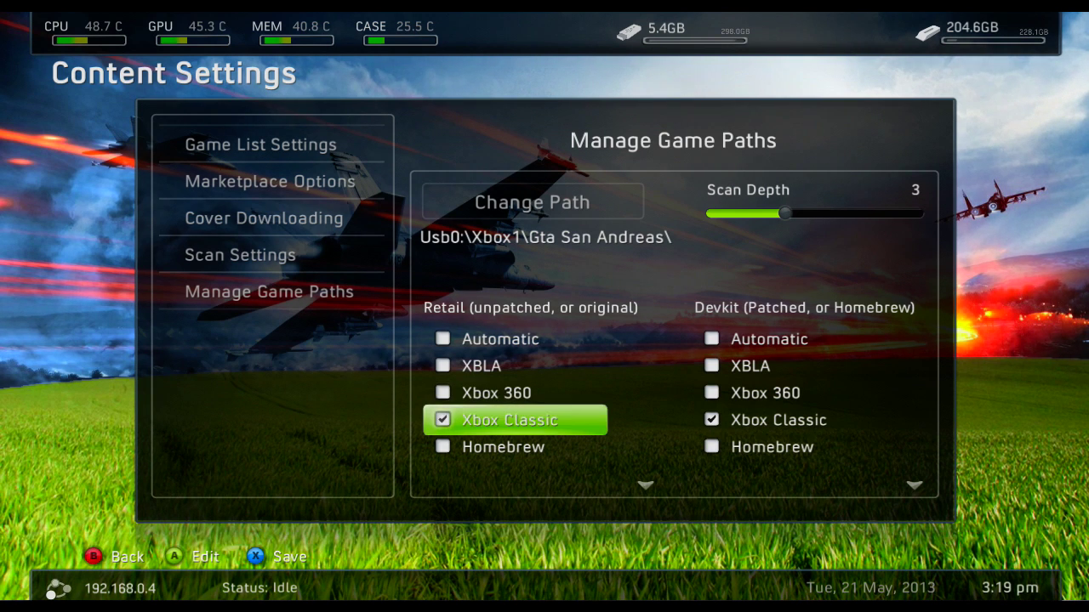
key(Up)
key(Down)
key(Right)
key(Left)
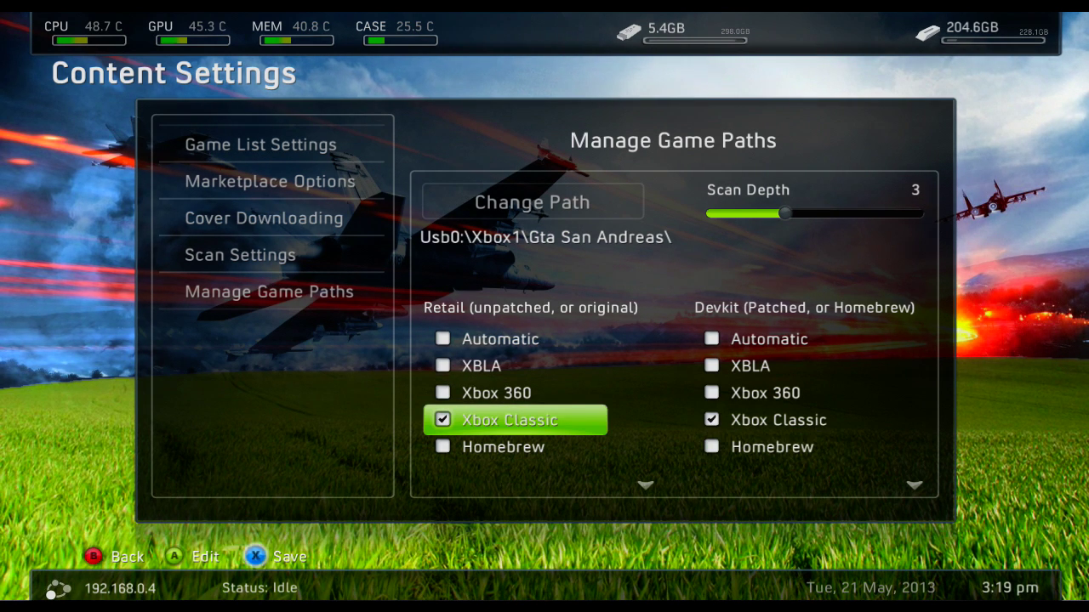
Save the new game path and leave Content Settings for the dashboard's Setup section.
key(x)
key(Escape)
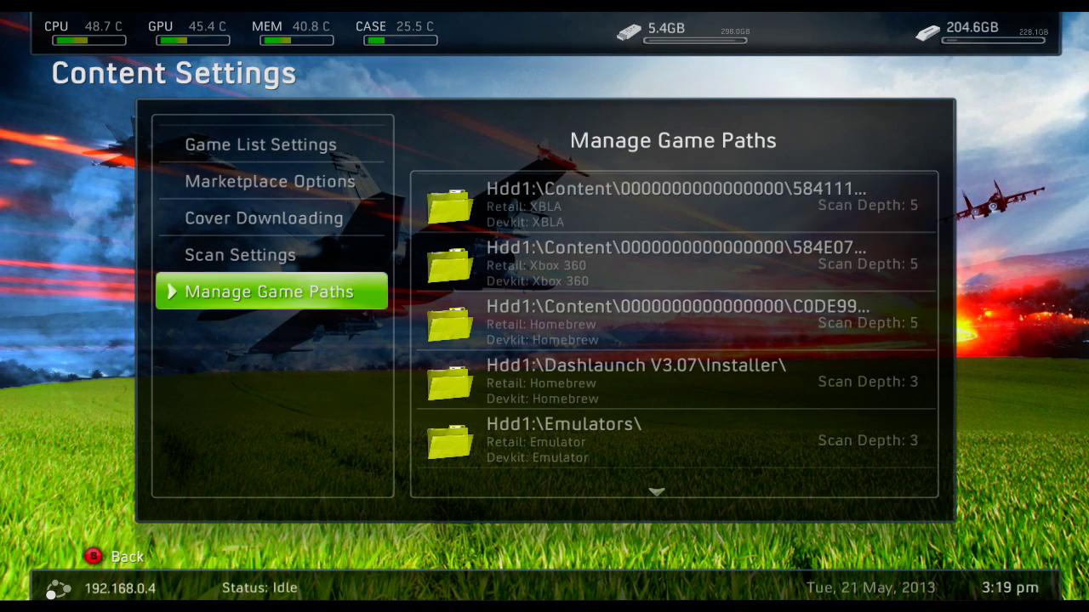
key(Escape)
key(Escape)
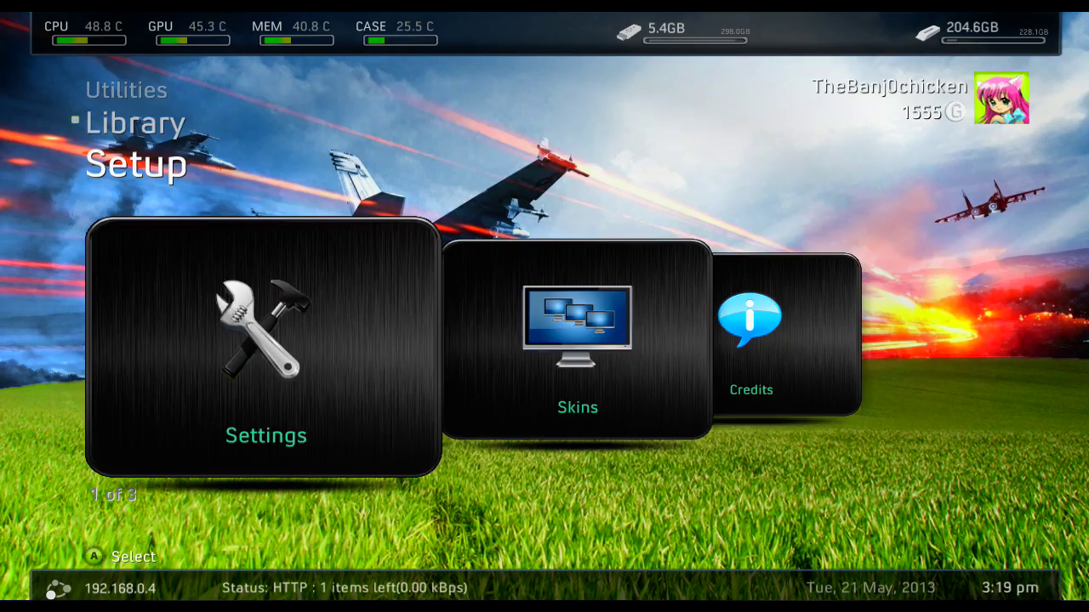
Go to the Library section and open its Xbox Classic games.
key(Up)
key(Right)
key(Right)
key(Right)
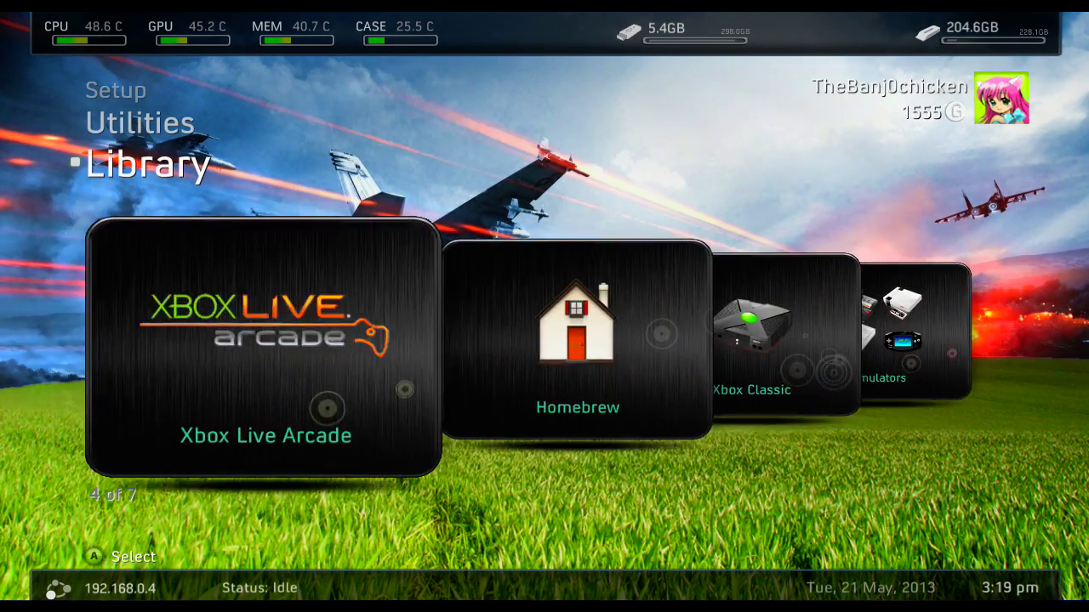
key(Right)
key(Right)
key(Return)
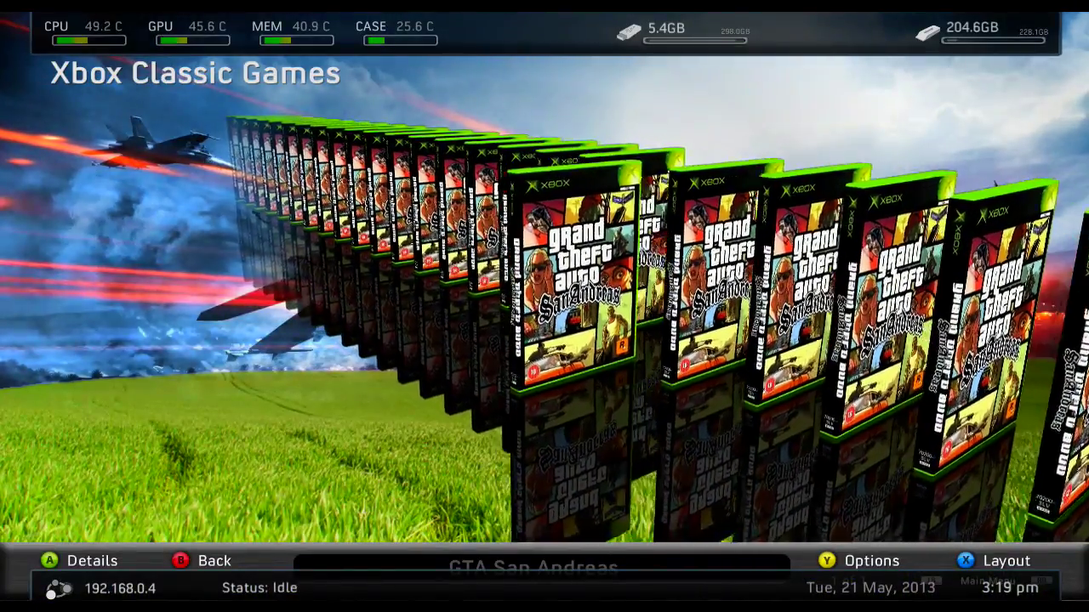
Open the details of GTA San Andreas, look through its game options and return to the Xbox Classic games.
key(Return)
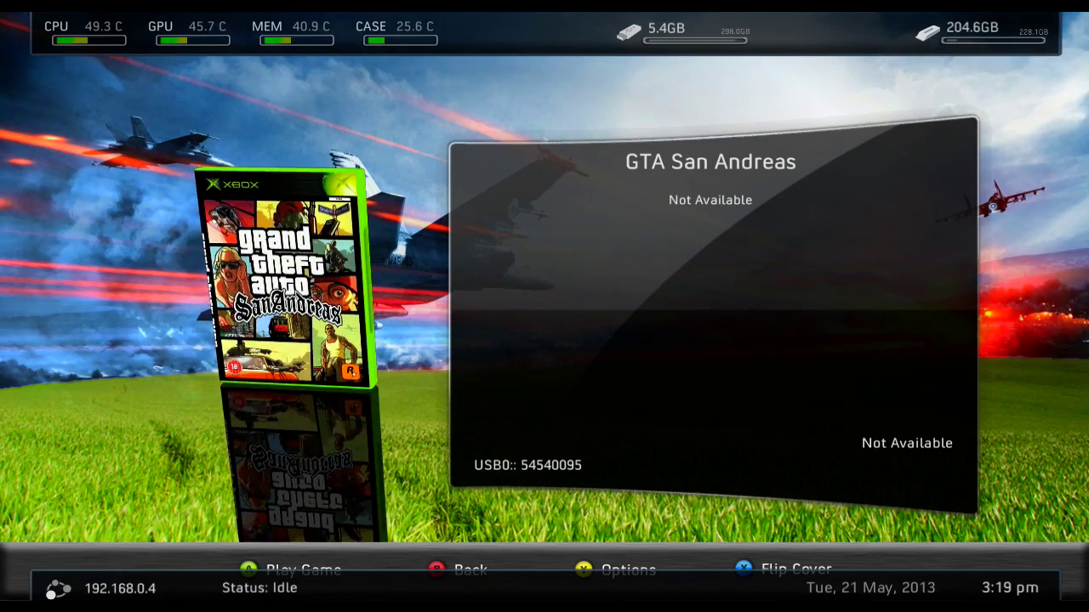
key(c)
key(Down)
key(Down)
key(Down)
key(Down)
key(Down)
key(Down)
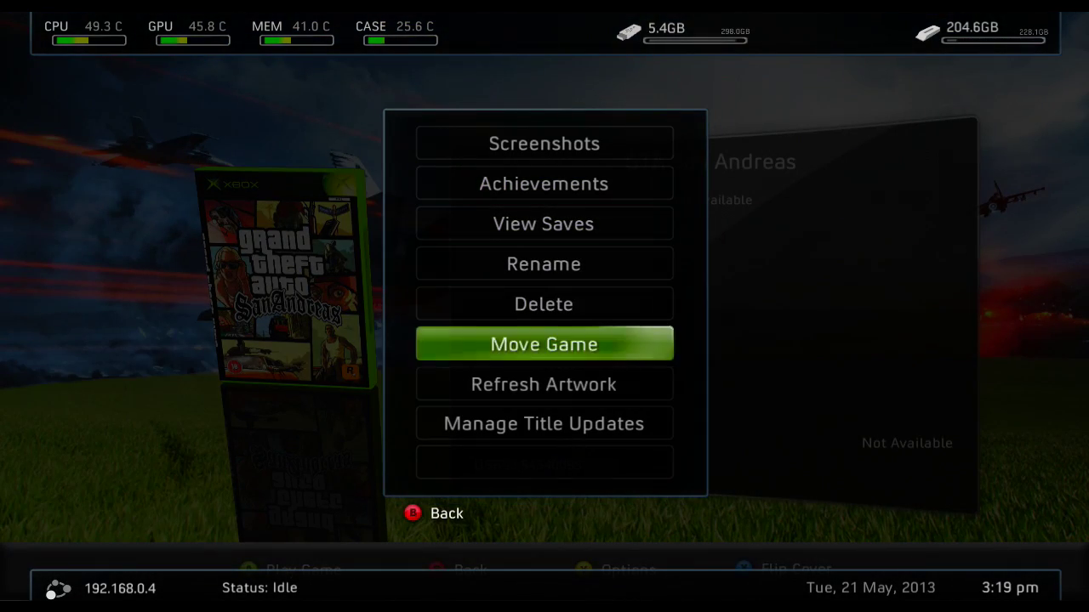
key(Return)
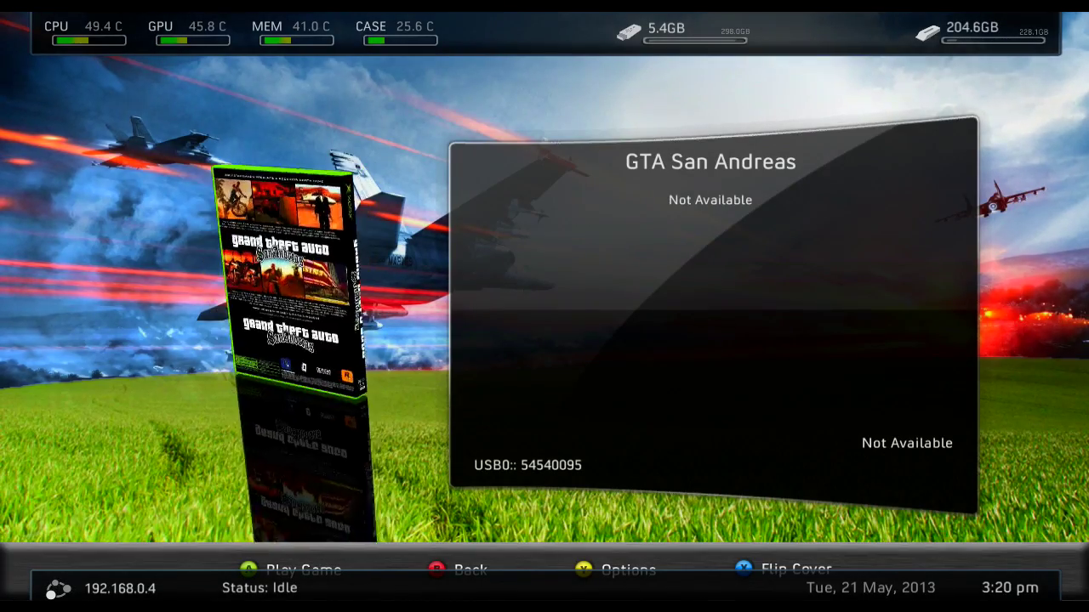
key(Escape)
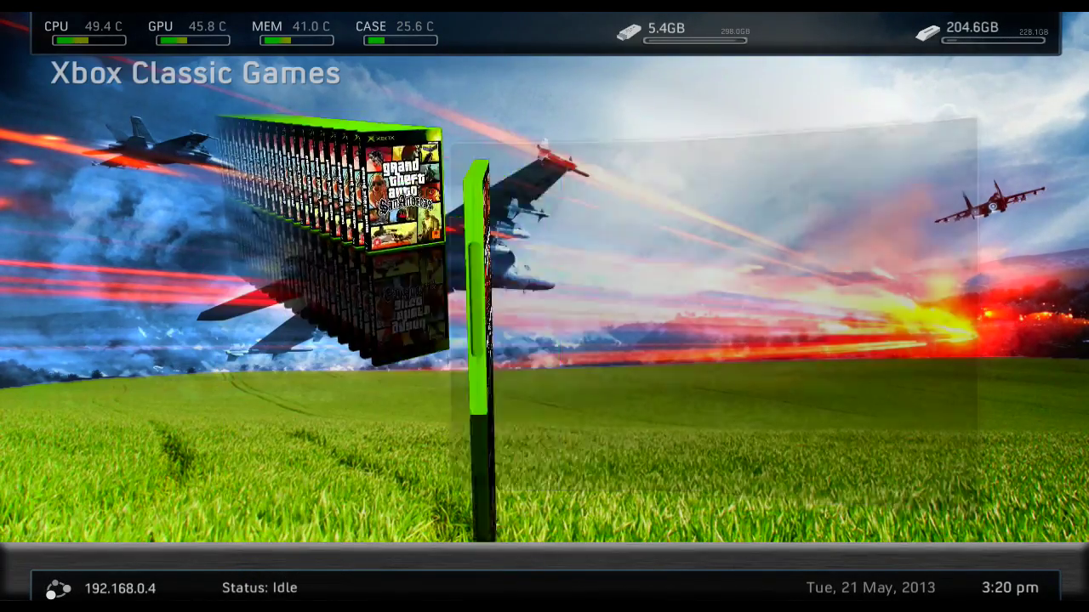
Launch GTA San Andreas, then open and close the Xbox guide over its title screen.
key(Return)
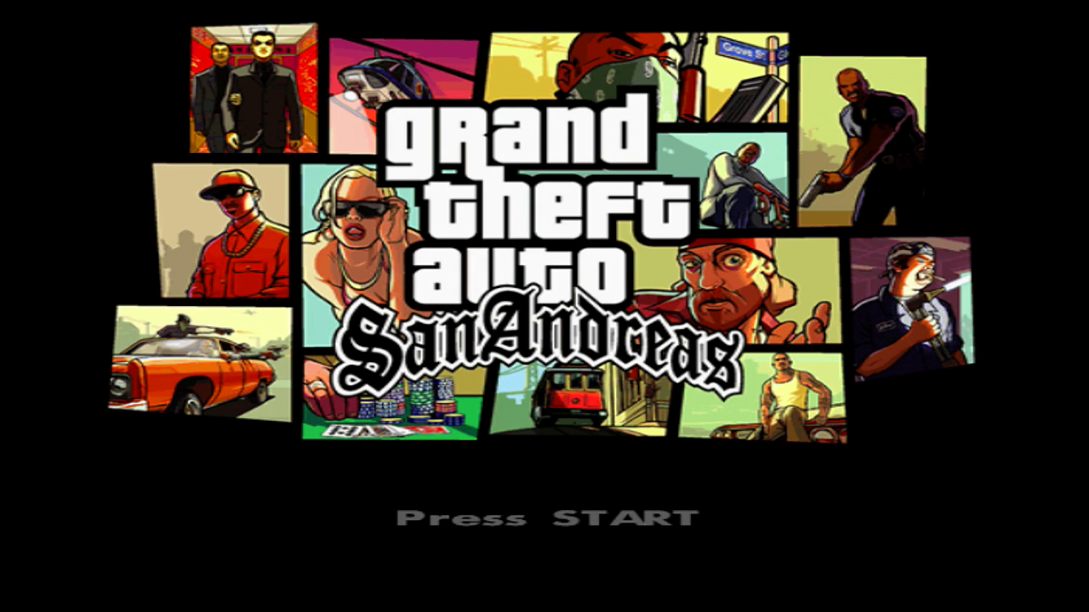
key(Home)
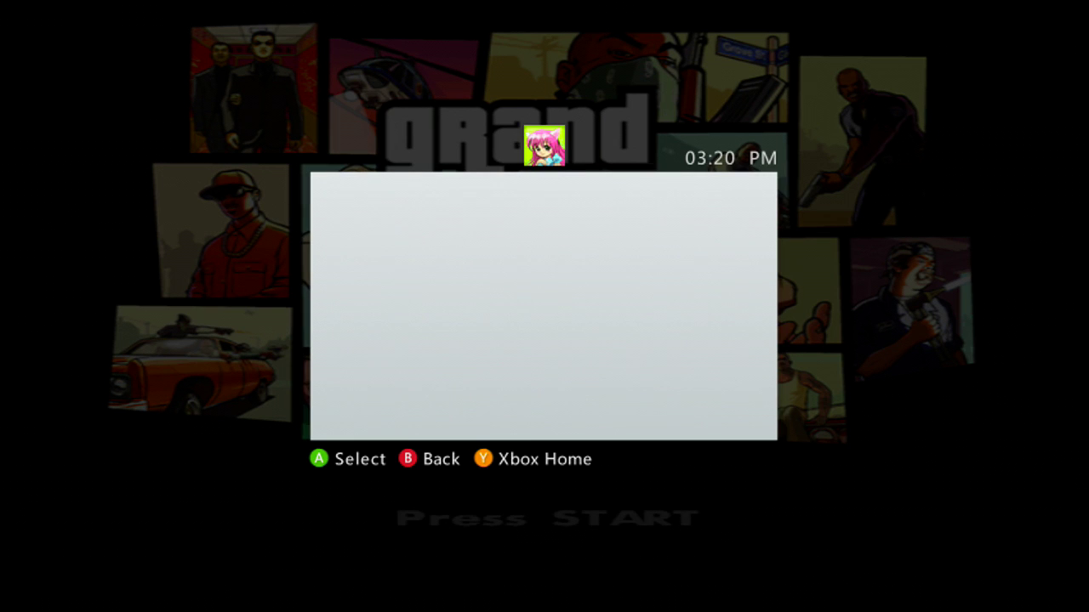
key(Escape)
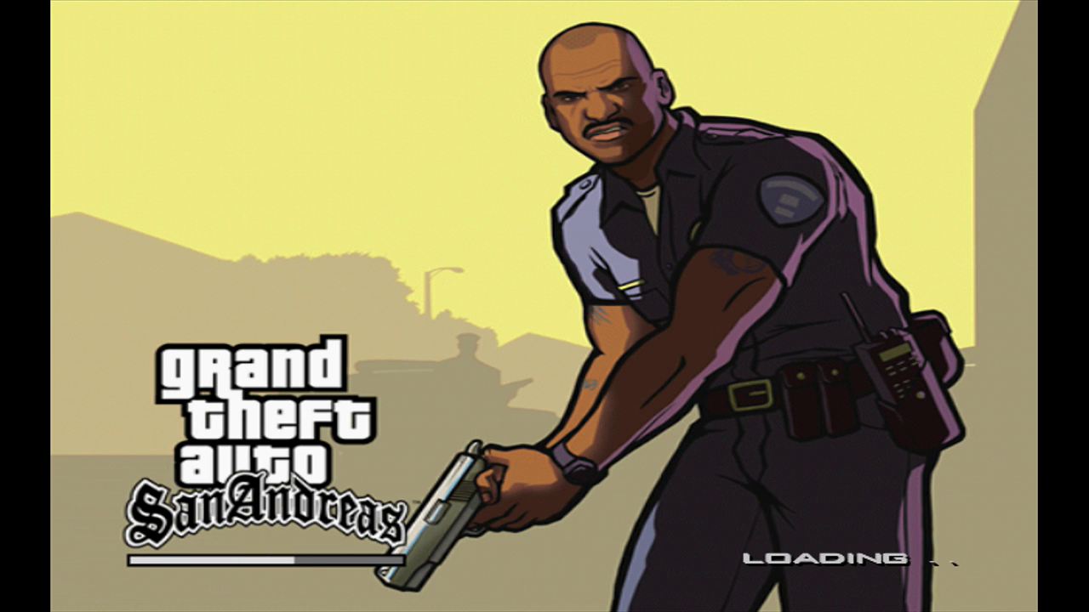
Exit the game to the dashboard and open the Library's Xbox Classic games again.
key(super)
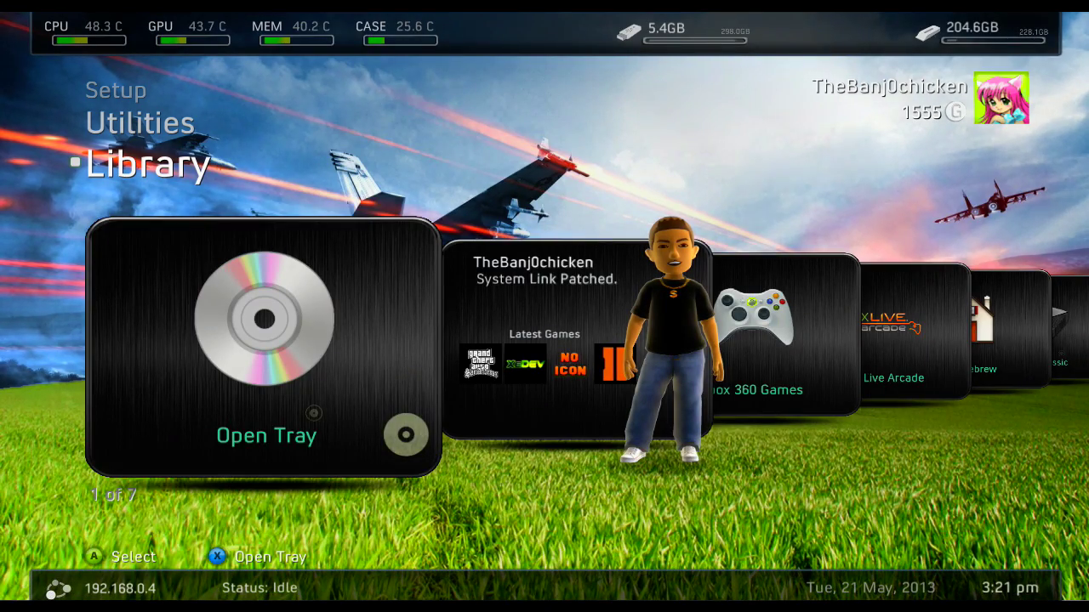
key(Right)
key(Right)
key(Right)
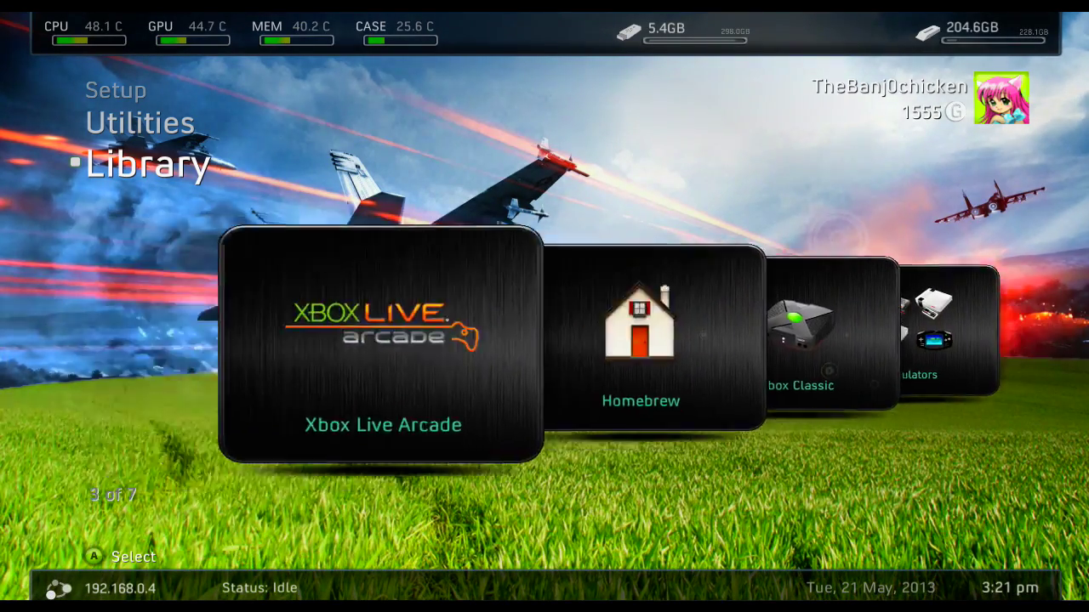
key(Right)
key(Right)
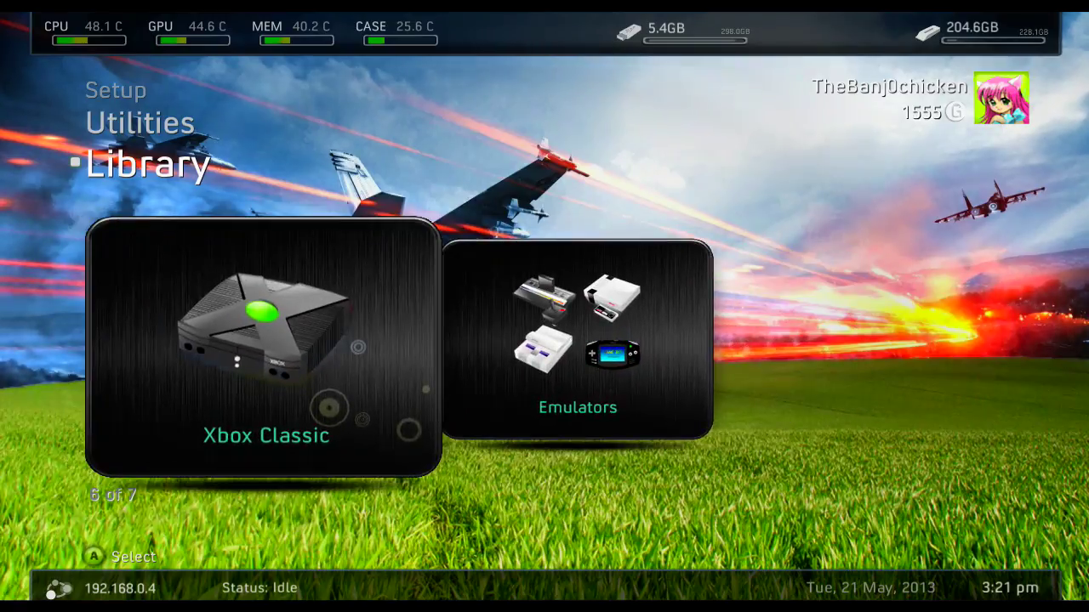
key(Return)
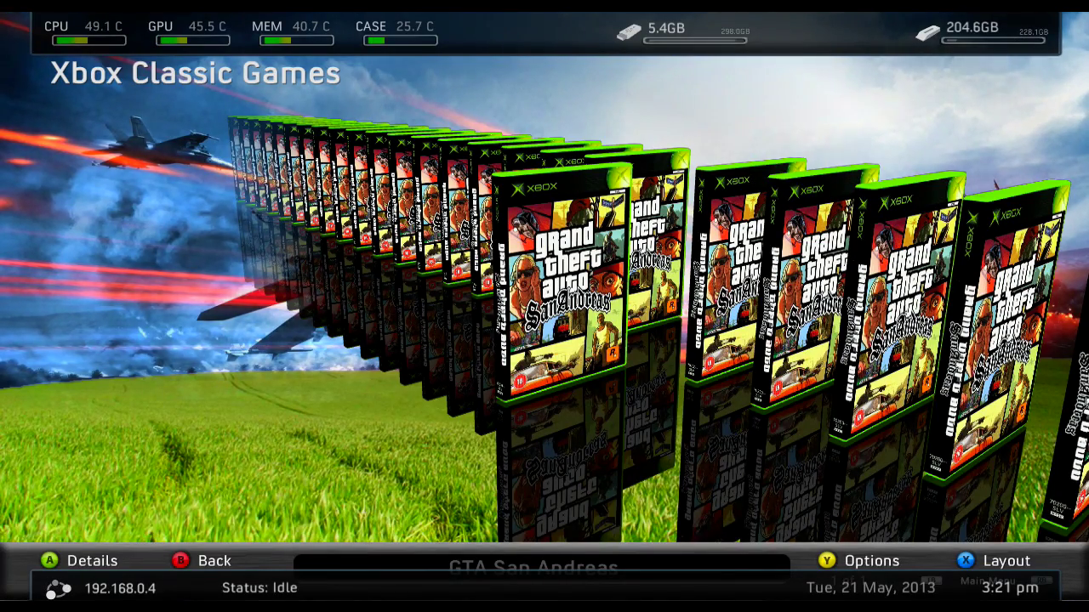
key(Right)
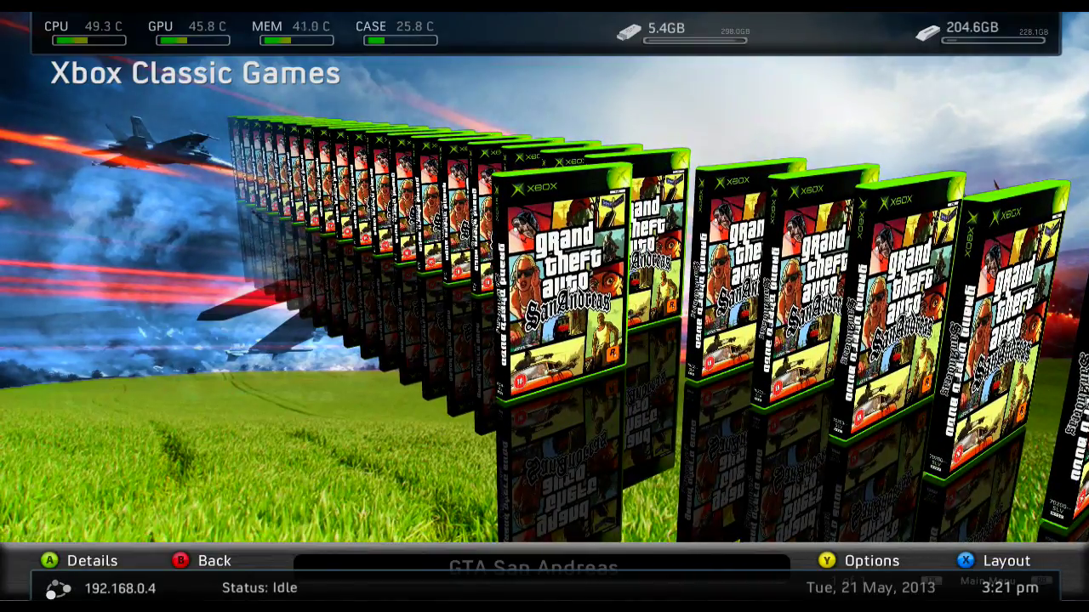
key(Right)
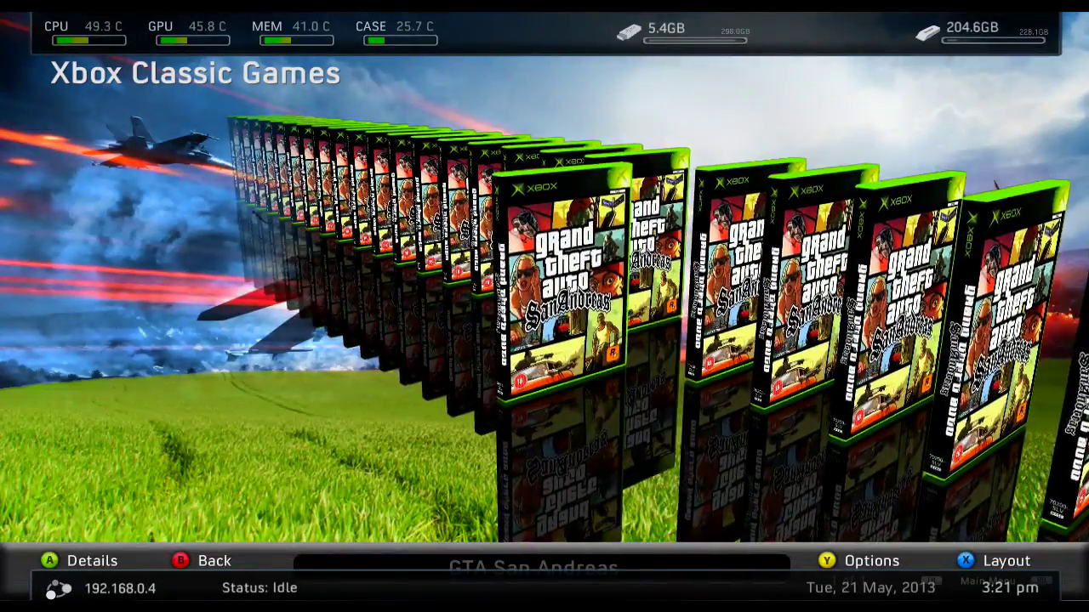